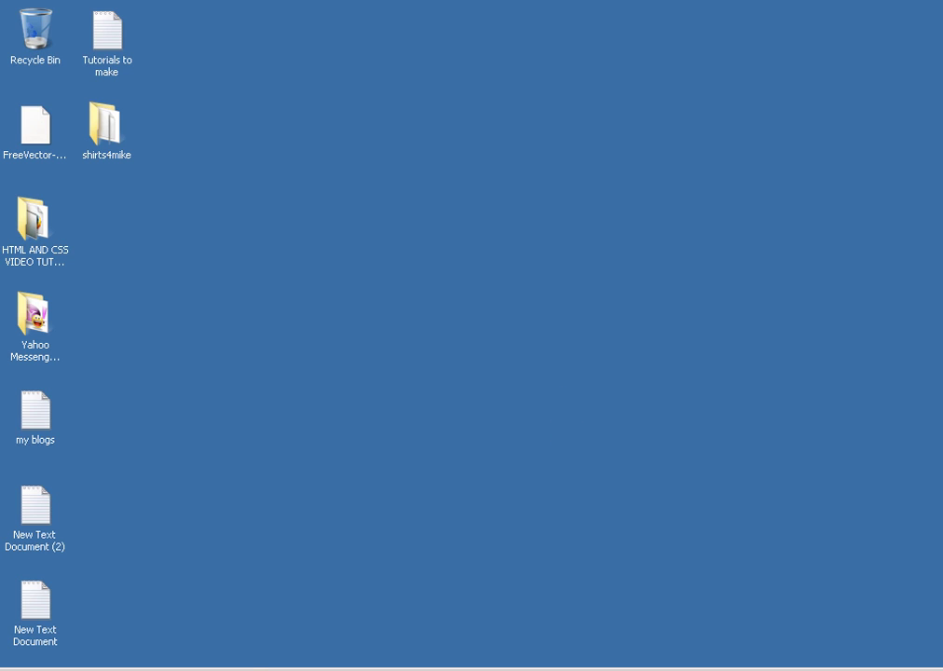
Launch Excel 2013 from the Start menu's Microsoft Office 2013 folder and open a blank workbook
{"action": "key", "text": "super"}
{"action": "left_click", "coordinate": [74, 621]}
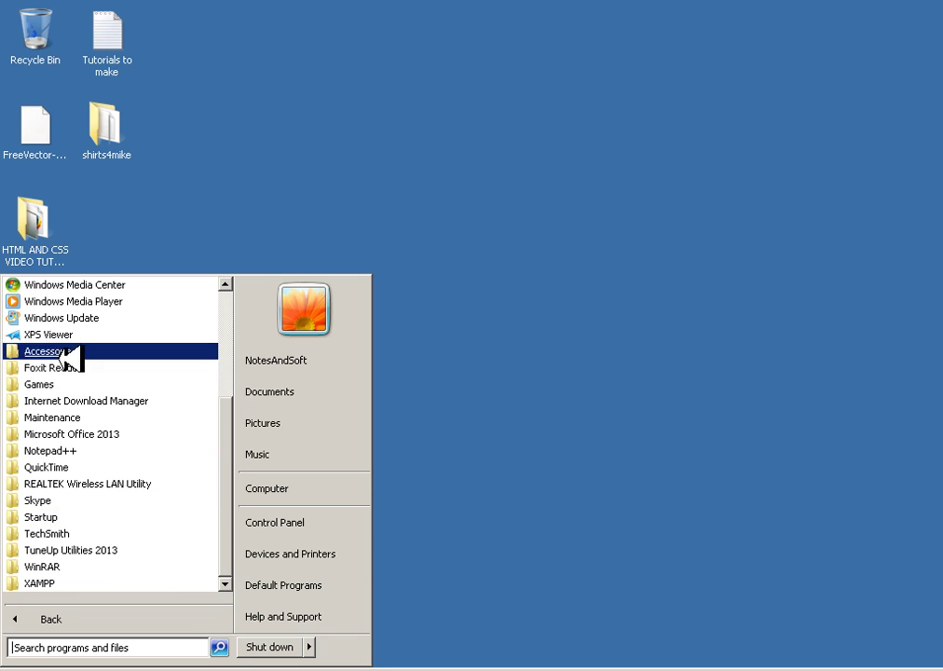
{"action": "left_click", "coordinate": [57, 433]}
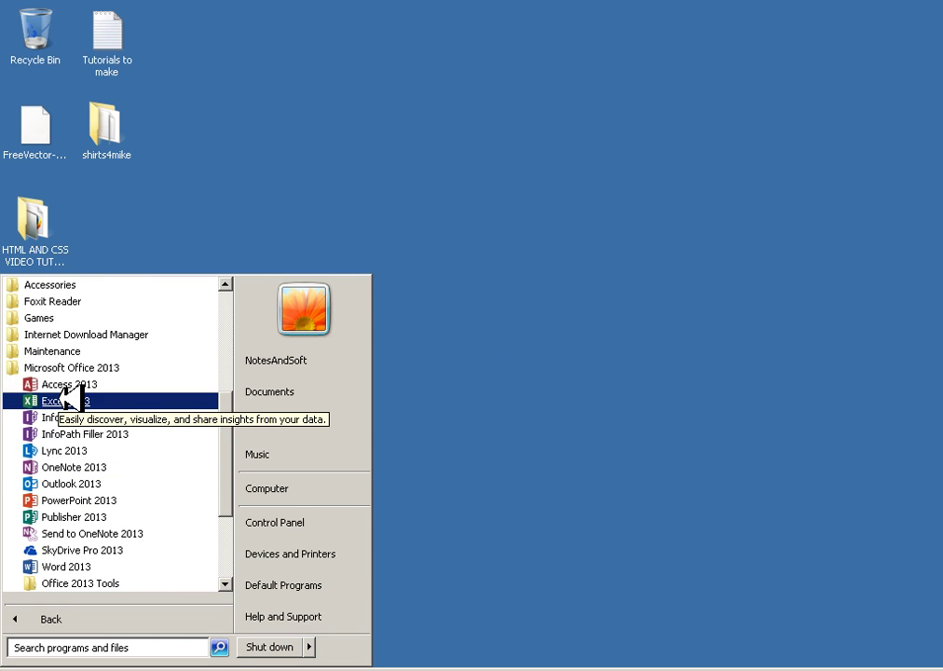
{"action": "left_click", "coordinate": [65, 401]}
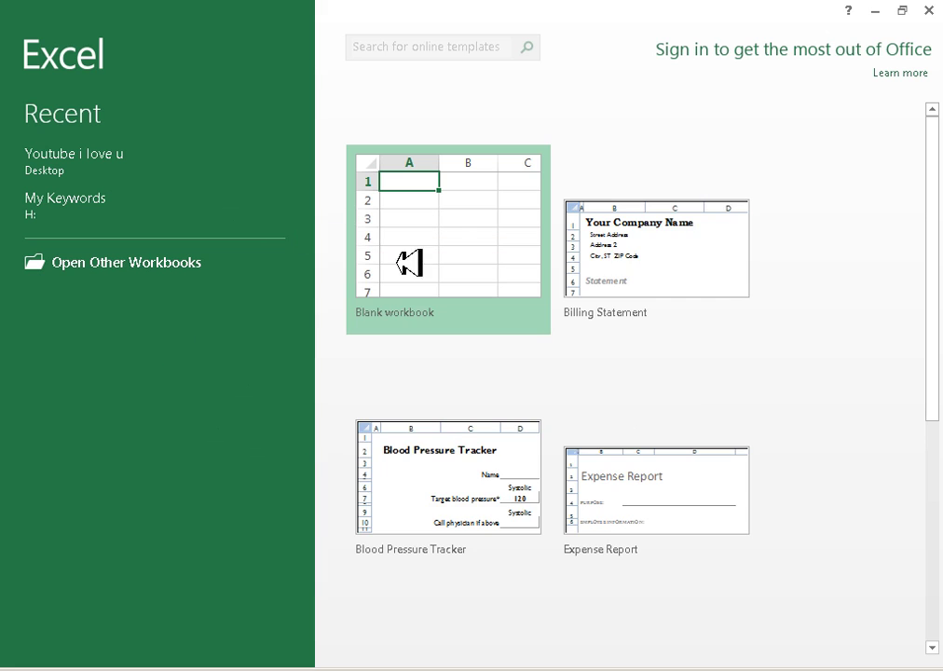
{"action": "left_click", "coordinate": [477, 227]}
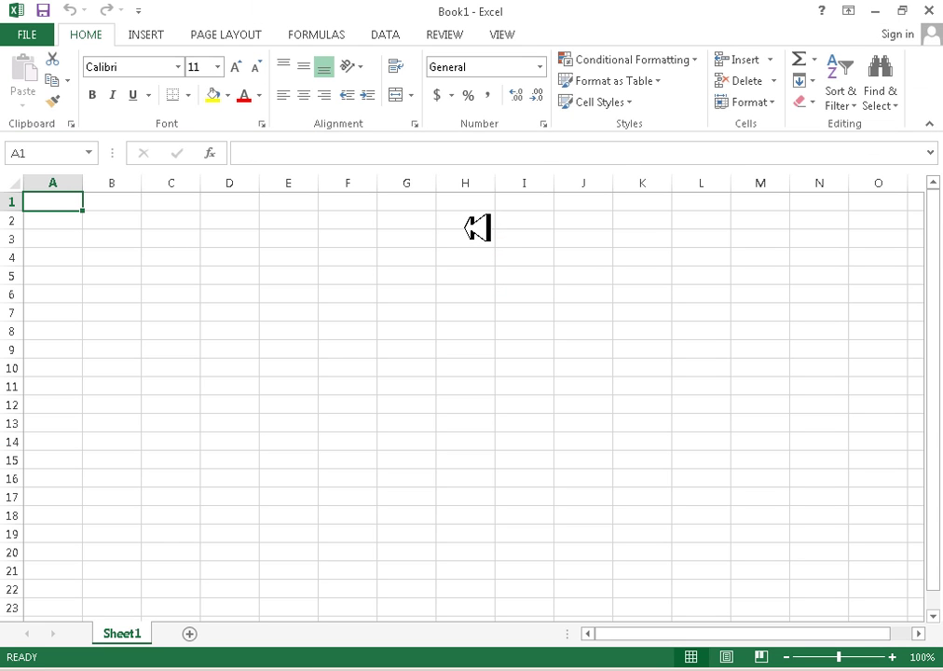
Zoom the empty sheet in, settle back at 150%, and briefly show then hide the Clipboard pane
{"action": "left_click", "coordinate": [892, 656]}
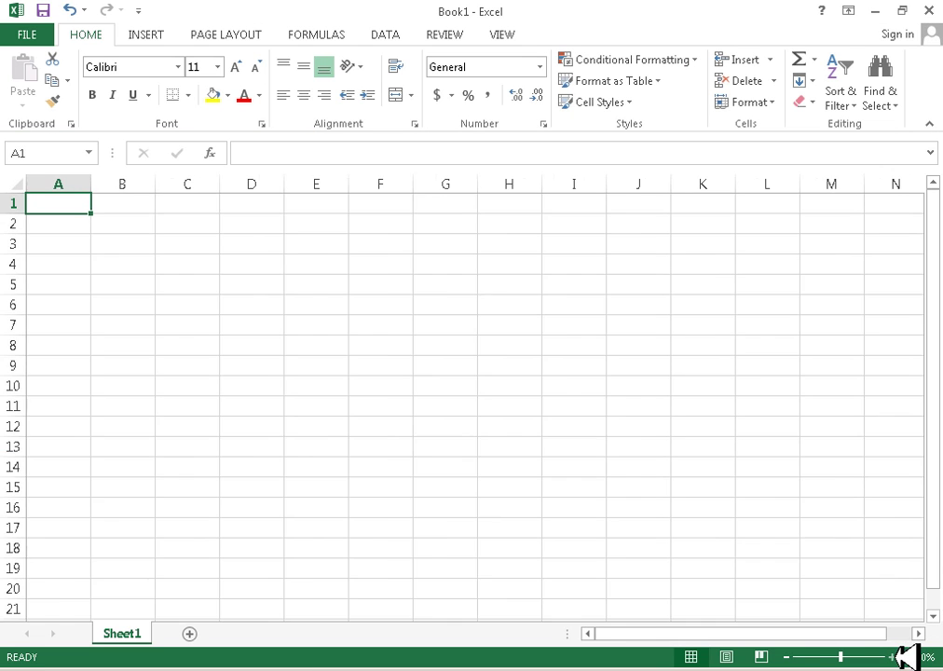
{"action": "left_click", "coordinate": [893, 656]}
{"action": "left_click", "coordinate": [892, 657]}
{"action": "left_click", "coordinate": [892, 656]}
{"action": "left_click", "coordinate": [892, 657]}
{"action": "left_click", "coordinate": [892, 656]}
{"action": "left_click", "coordinate": [893, 657]}
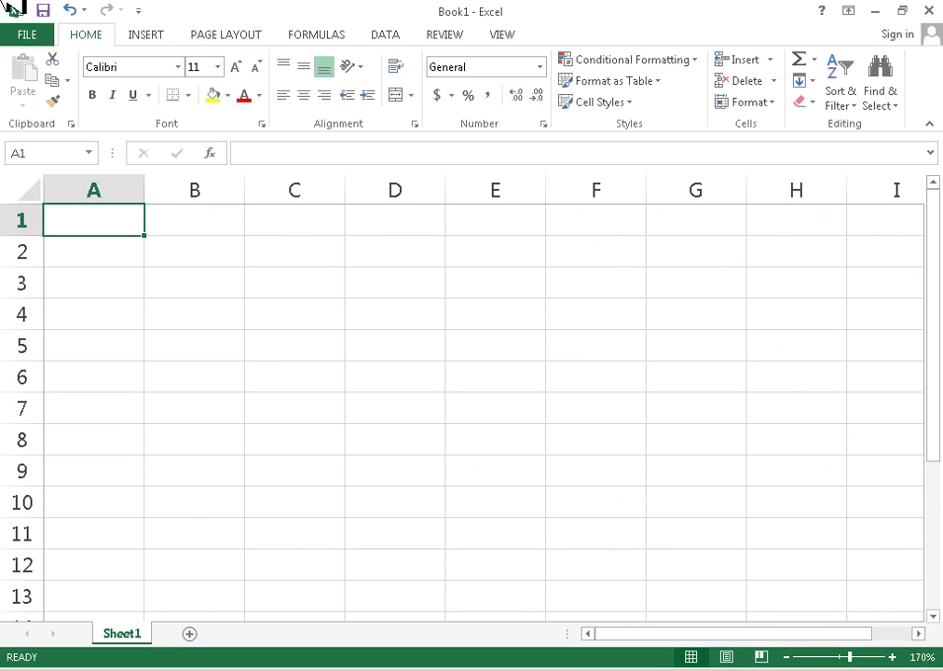
{"action": "left_click", "coordinate": [789, 657]}
{"action": "left_click", "coordinate": [789, 657]}
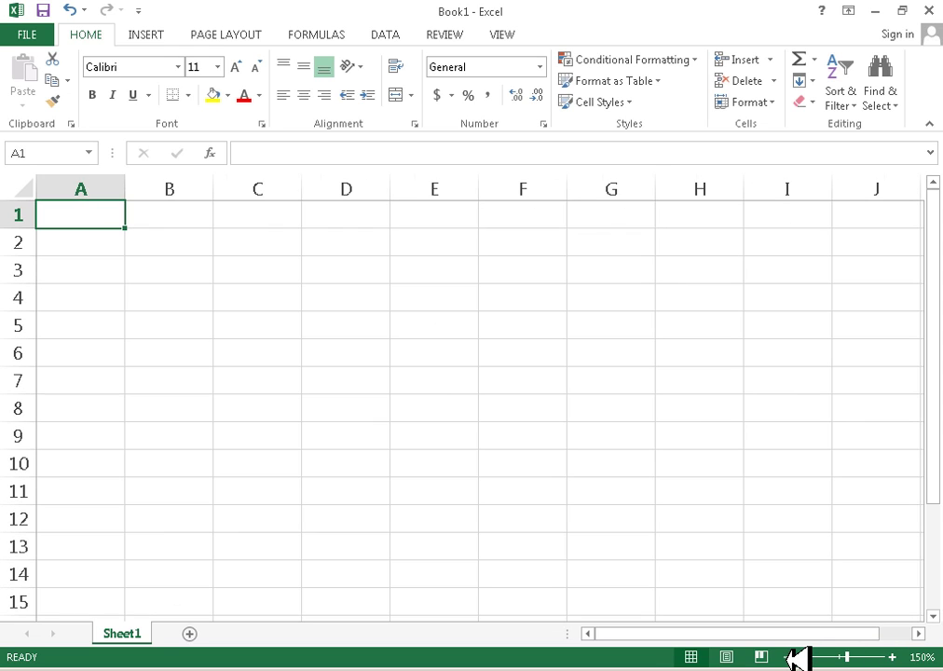
{"action": "left_click", "coordinate": [75, 123]}
{"action": "left_click", "coordinate": [74, 123]}
Enter 'january' in B1 and fill the month names across to august in I1
{"action": "left_click_drag", "start_coordinate": [135, 214], "coordinate": [611, 216]}
{"action": "left_click", "coordinate": [147, 219]}
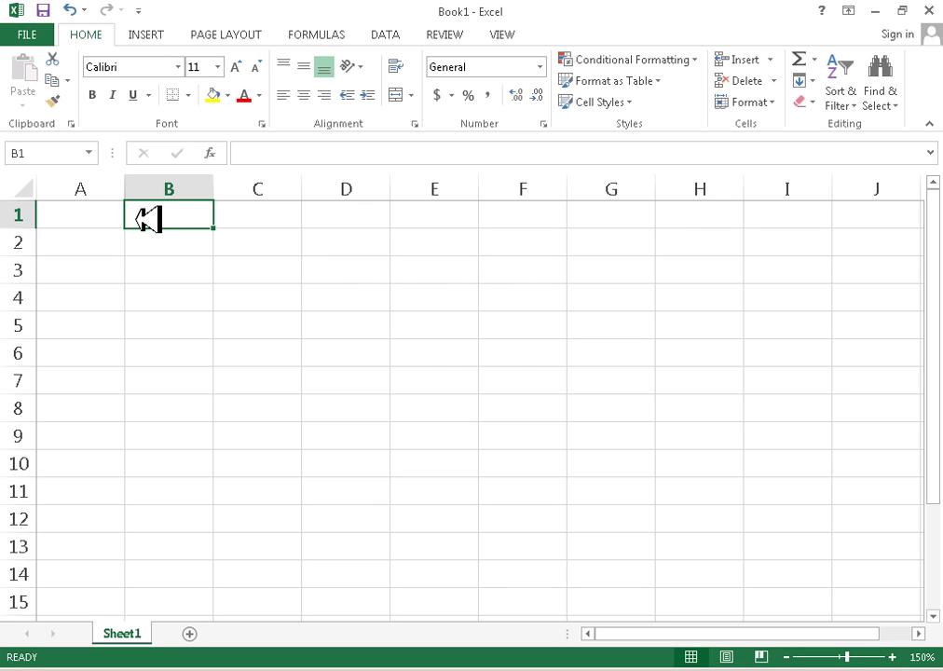
{"action": "type", "text": "january"}
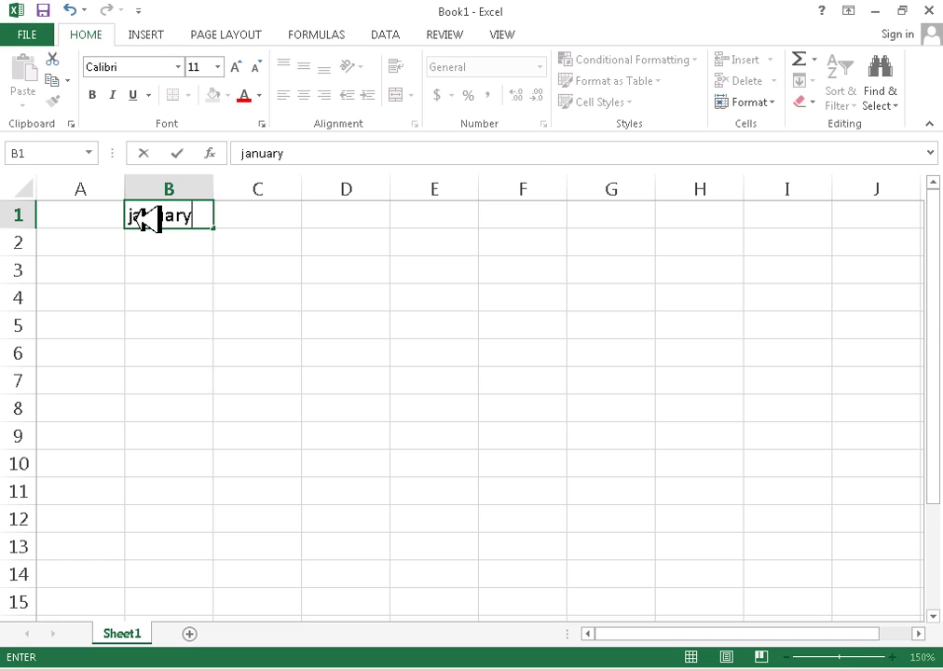
{"action": "key", "text": "Return"}
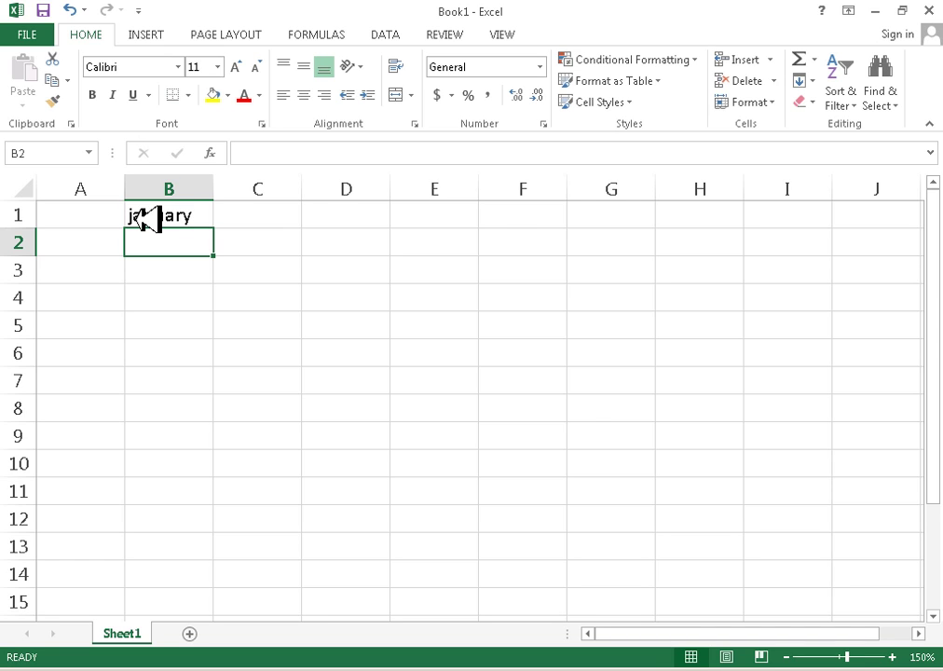
{"action": "left_click", "coordinate": [145, 220]}
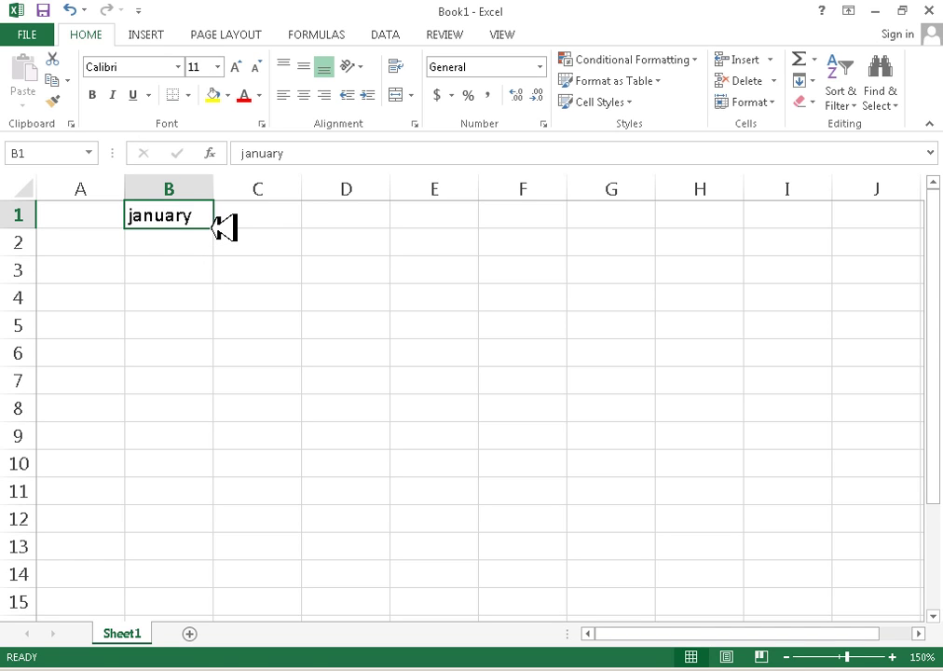
{"action": "left_click_drag", "start_coordinate": [214, 227], "coordinate": [829, 216]}
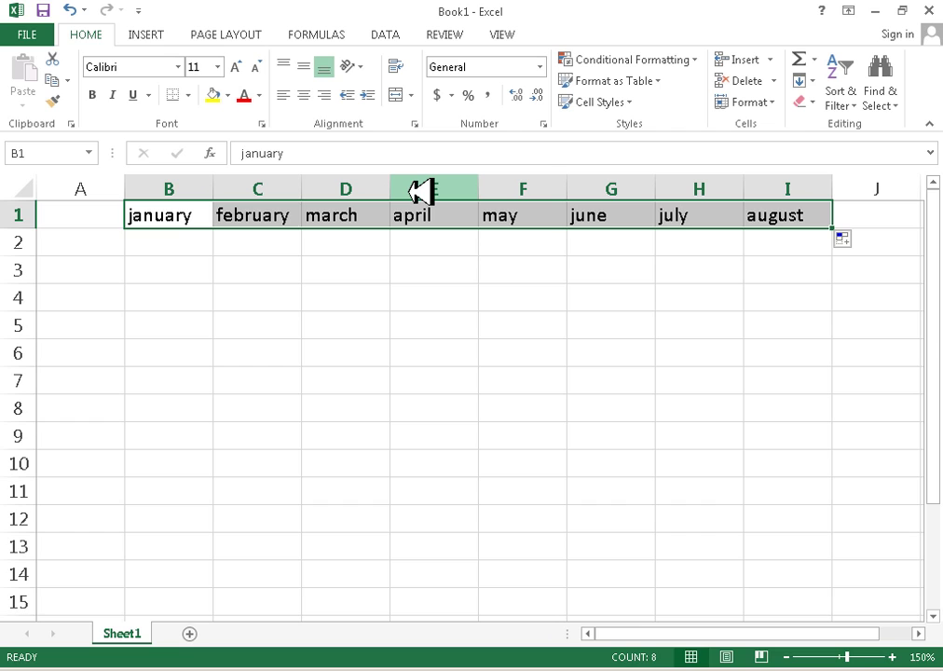
{"action": "left_click", "coordinate": [205, 247]}
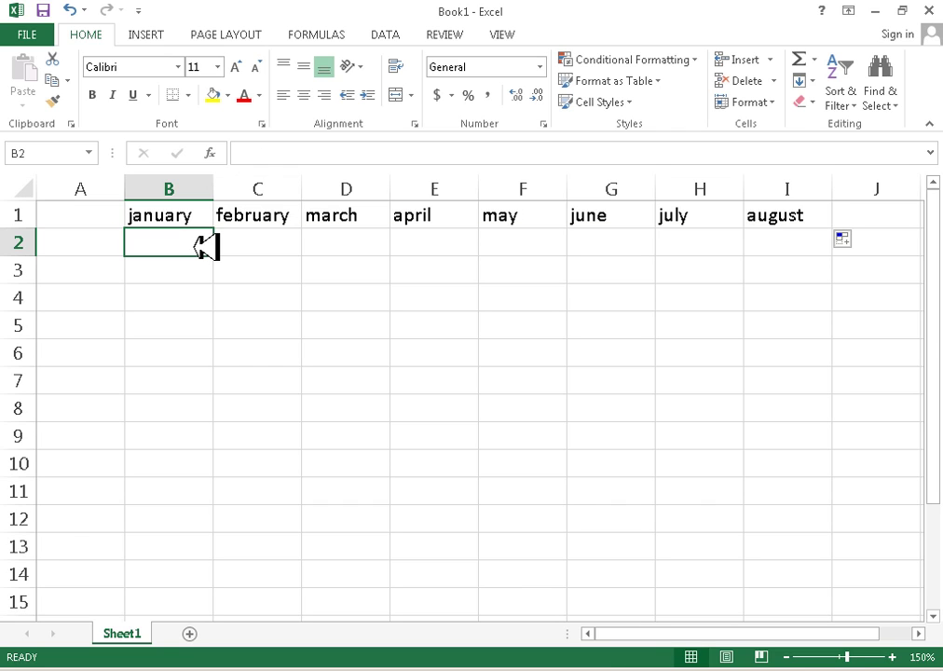
{"action": "type", "text": "1"}
{"action": "key", "text": "Return"}
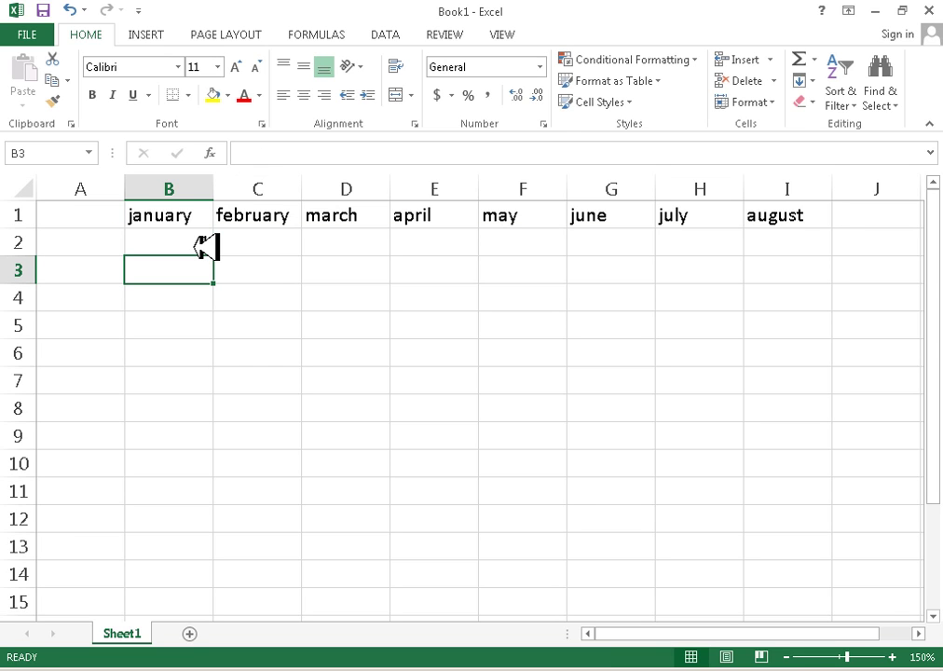
{"action": "type", "text": "2"}
{"action": "key", "text": "Return"}
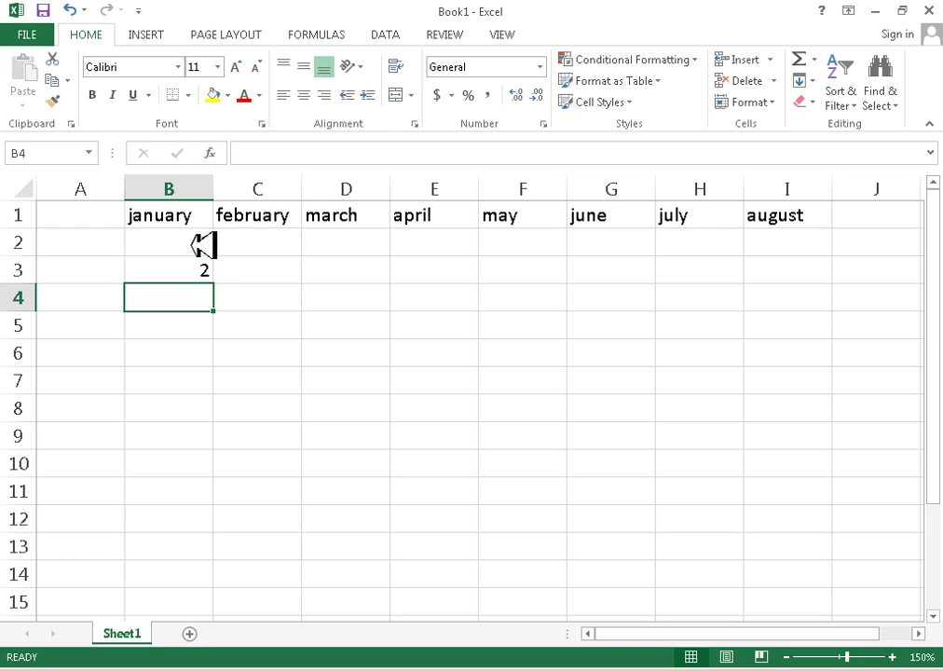
{"action": "left_click_drag", "start_coordinate": [212, 252], "coordinate": [203, 515]}
{"action": "left_click", "coordinate": [213, 272]}
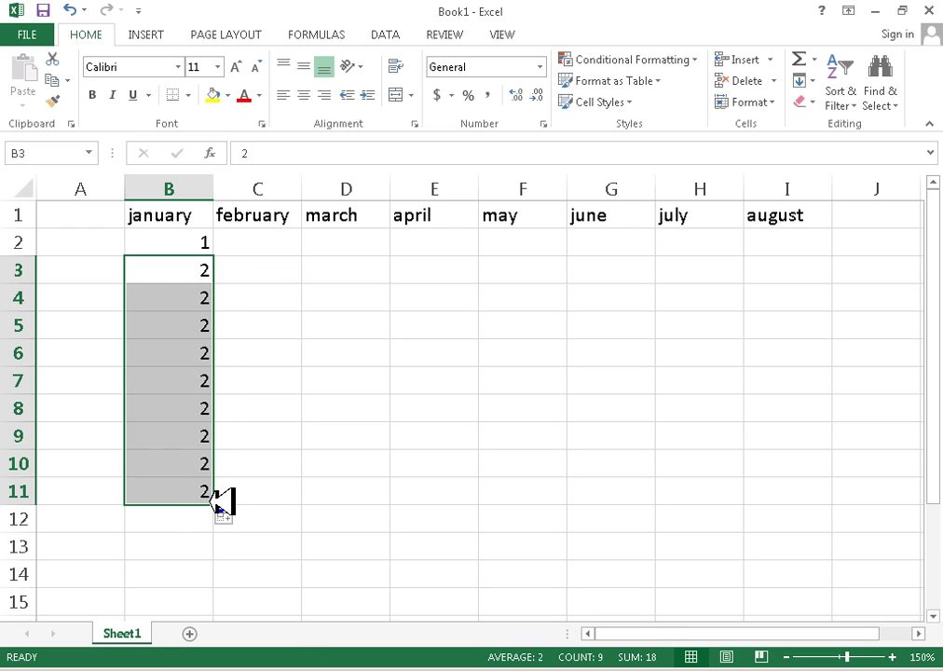
{"action": "key", "text": "ctrl+z"}
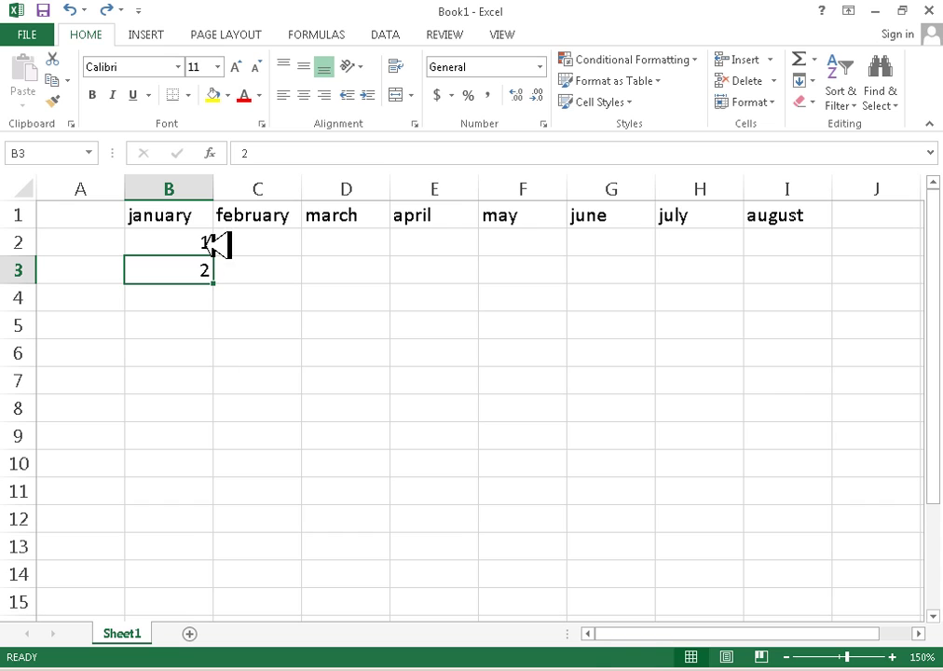
{"action": "left_click_drag", "start_coordinate": [210, 248], "coordinate": [204, 603]}
{"action": "scroll", "coordinate": [248, 444], "scroll_direction": "up", "scroll_amount": 6}
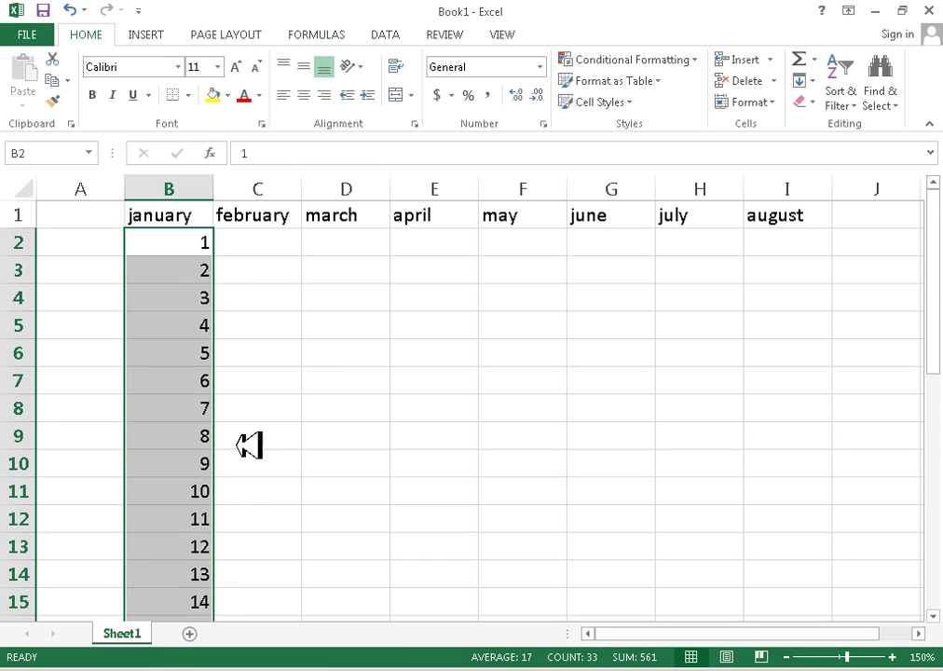
{"action": "scroll", "coordinate": [215, 378], "scroll_direction": "down", "scroll_amount": 10}
{"action": "scroll", "coordinate": [215, 377], "scroll_direction": "up", "scroll_amount": 6}
{"action": "scroll", "coordinate": [212, 379], "scroll_direction": "down", "scroll_amount": 5}
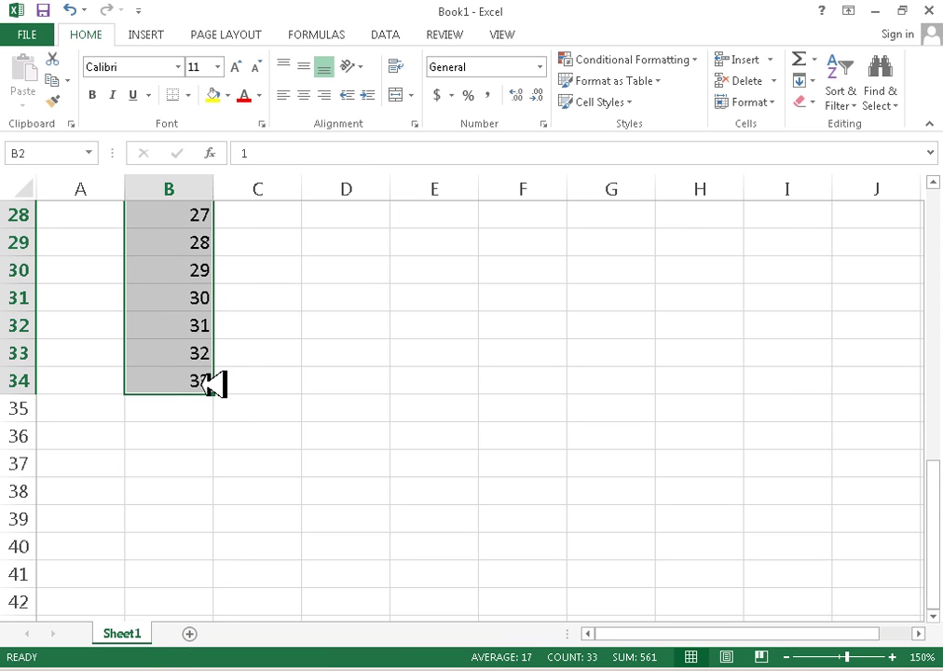
{"action": "key", "text": "Delete"}
{"action": "scroll", "coordinate": [210, 383], "scroll_direction": "up", "scroll_amount": 9}
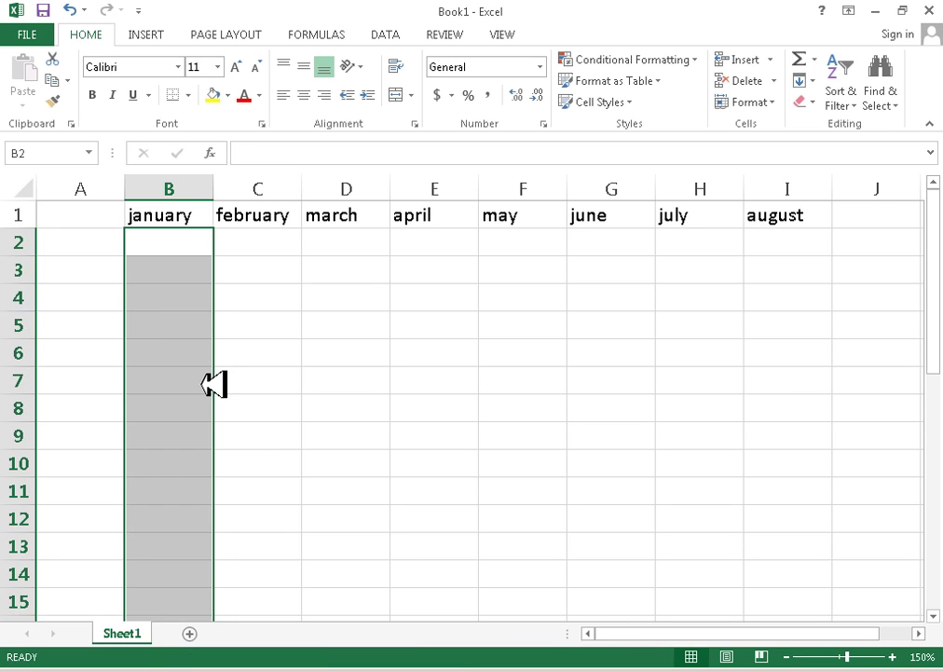
{"action": "left_click", "coordinate": [179, 324]}
Enter 1 in B2 and 2 in B3, then select both cells
{"action": "left_click_drag", "start_coordinate": [168, 238], "coordinate": [186, 250]}
{"action": "type", "text": "1"}
{"action": "key", "text": "Return"}
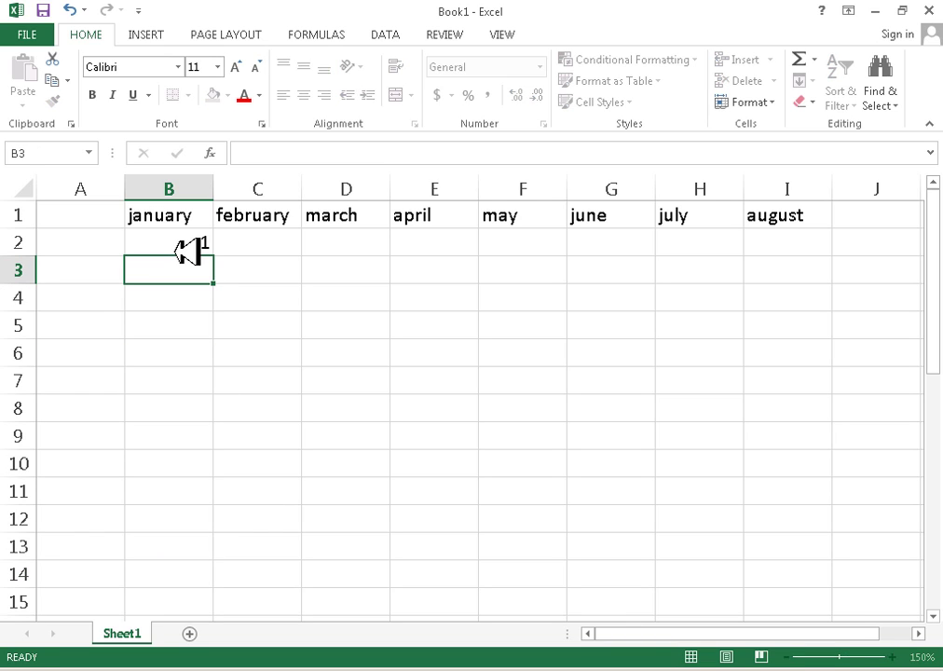
{"action": "type", "text": "2"}
{"action": "key", "text": "Return"}
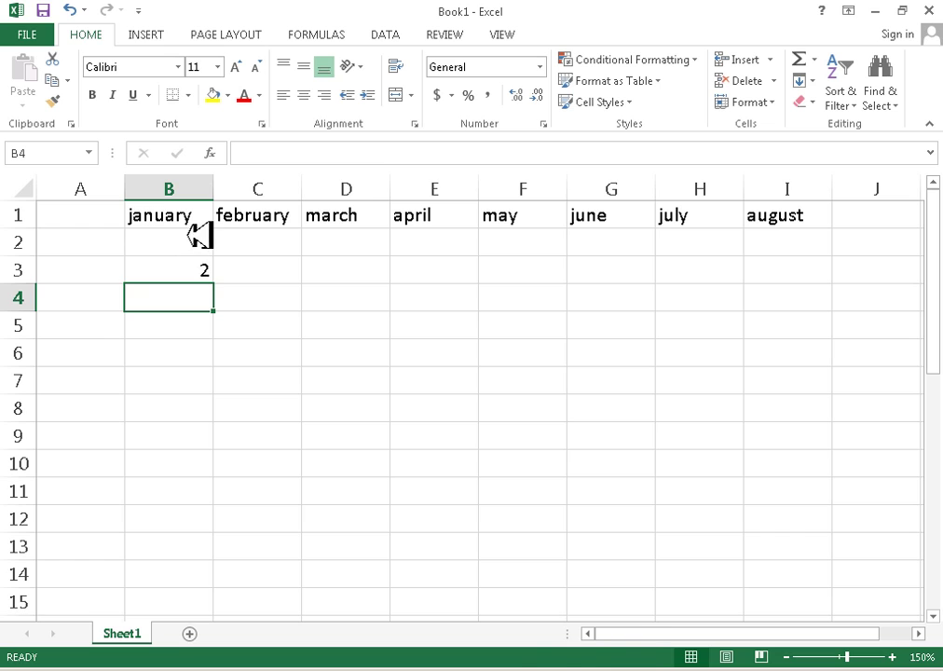
{"action": "left_click_drag", "start_coordinate": [196, 237], "coordinate": [209, 272]}
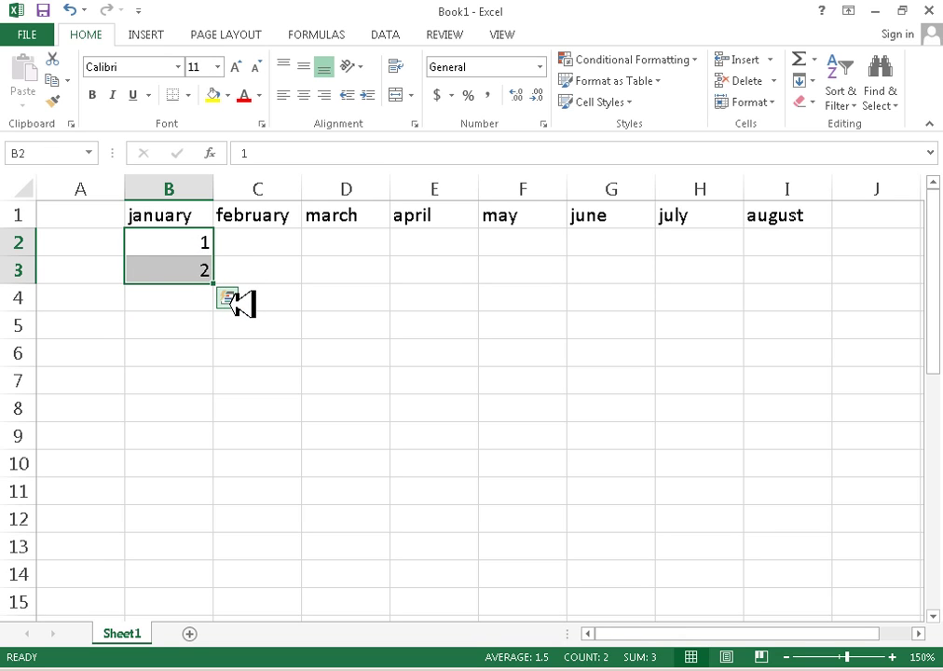
Browse the Quick Analysis formatting, chart, table and sparkline suggestions for B2:B3, then dismiss them
{"action": "left_click", "coordinate": [229, 298]}
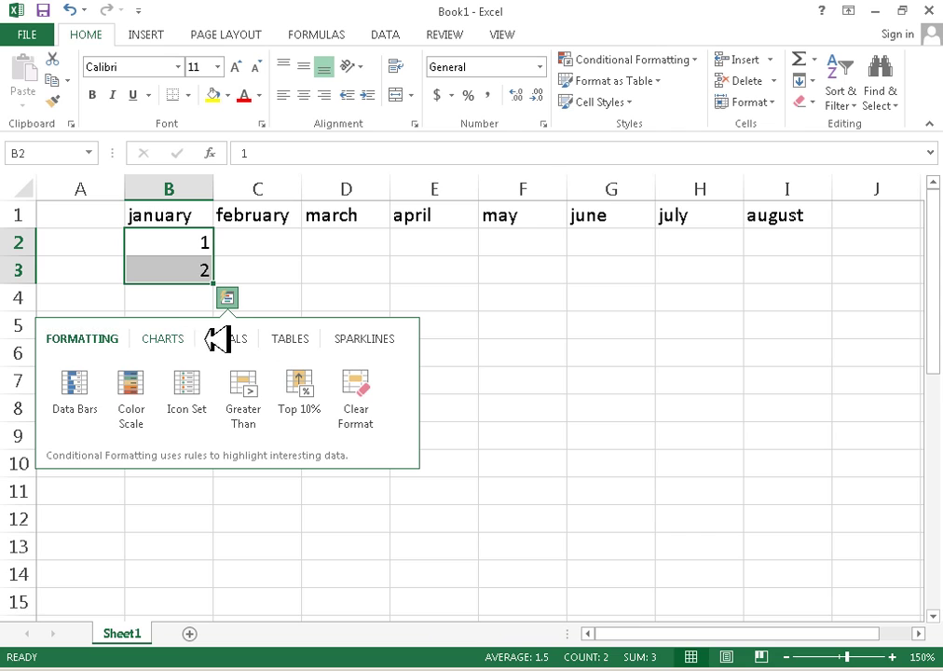
{"action": "left_click", "coordinate": [163, 338]}
{"action": "left_click", "coordinate": [83, 337]}
{"action": "left_click", "coordinate": [284, 338]}
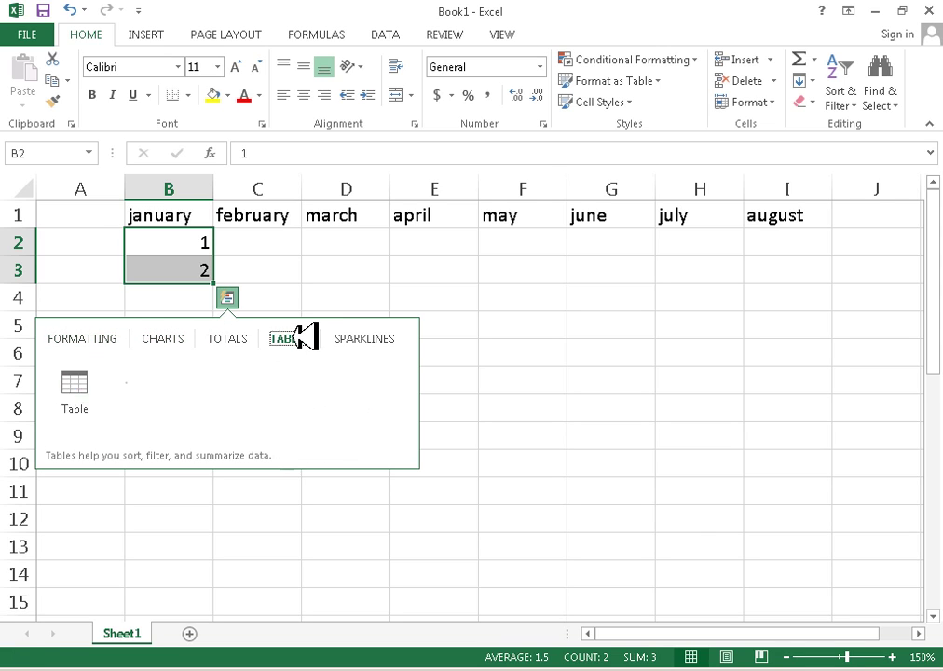
{"action": "left_click", "coordinate": [362, 338]}
{"action": "left_click", "coordinate": [85, 337]}
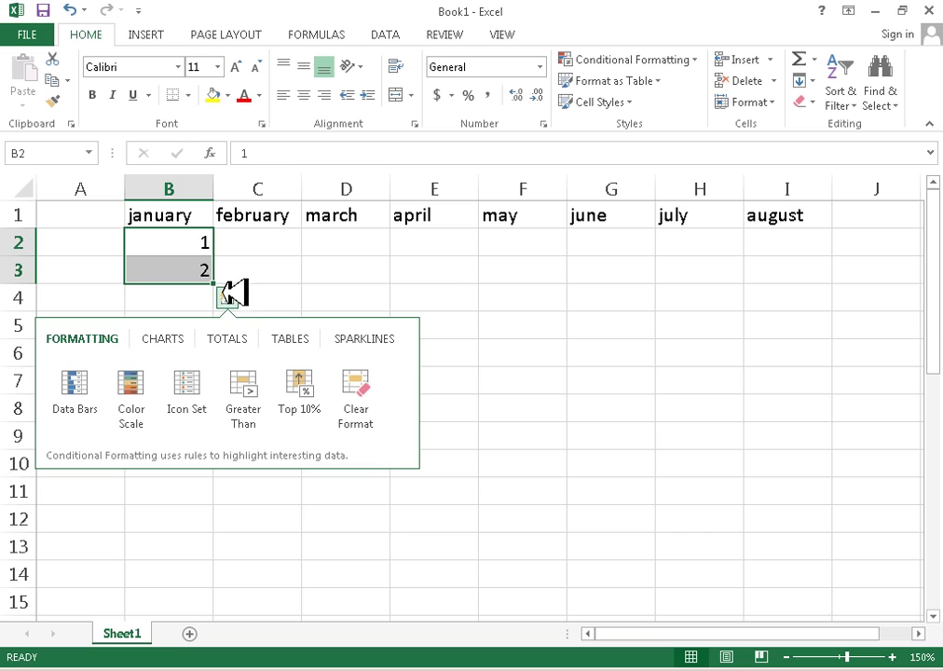
{"action": "left_click", "coordinate": [266, 260]}
{"action": "left_click_drag", "start_coordinate": [189, 242], "coordinate": [191, 269]}
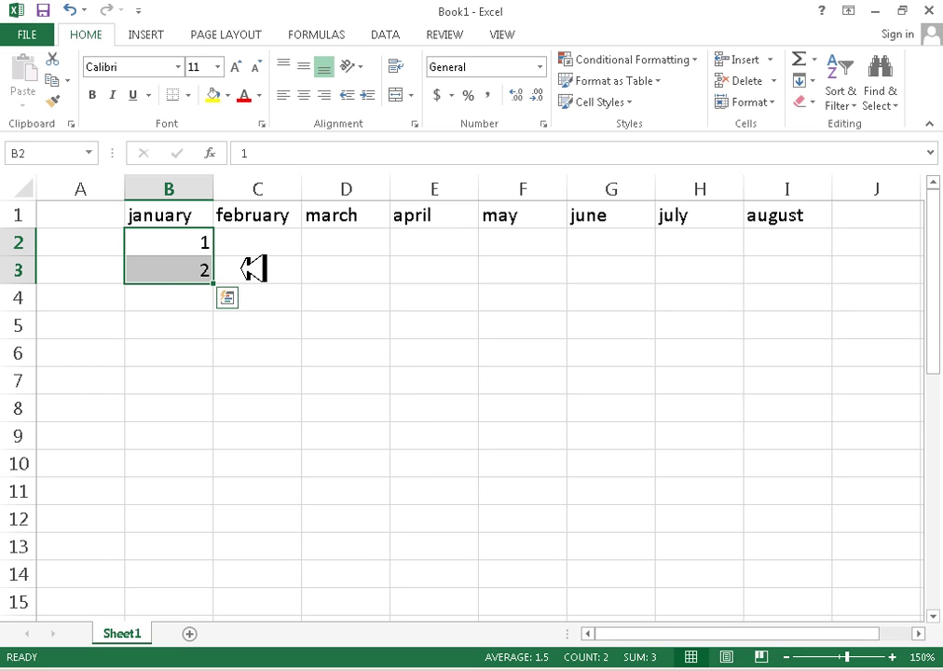
Clear B2:B3, re-enter 1 and 2, and fill the series down to 18 in B19
{"action": "key", "text": "Delete"}
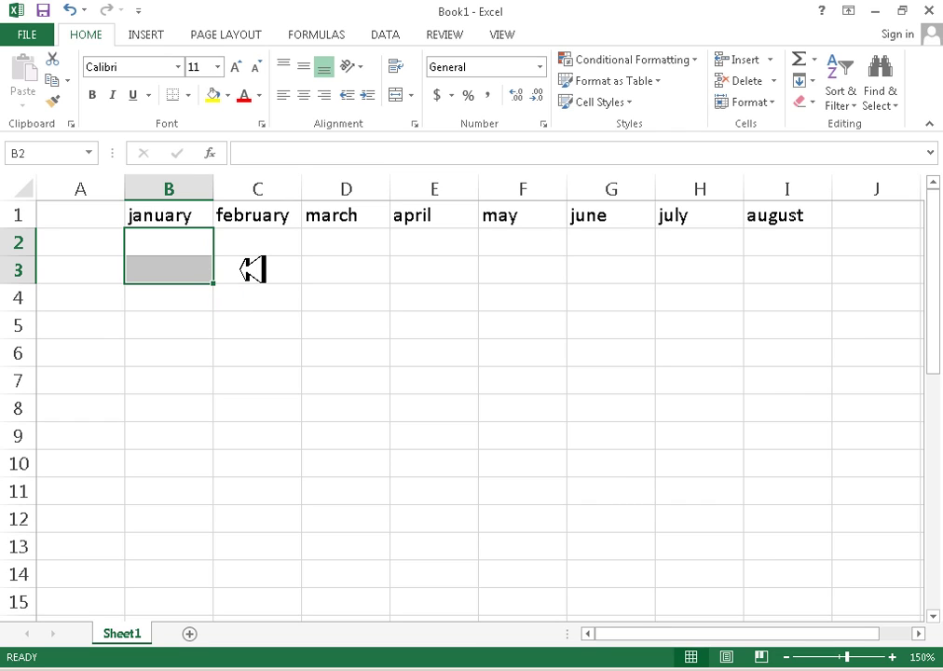
{"action": "left_click", "coordinate": [254, 270]}
{"action": "left_click_drag", "start_coordinate": [193, 214], "coordinate": [187, 326]}
{"action": "left_click_drag", "start_coordinate": [181, 236], "coordinate": [189, 263]}
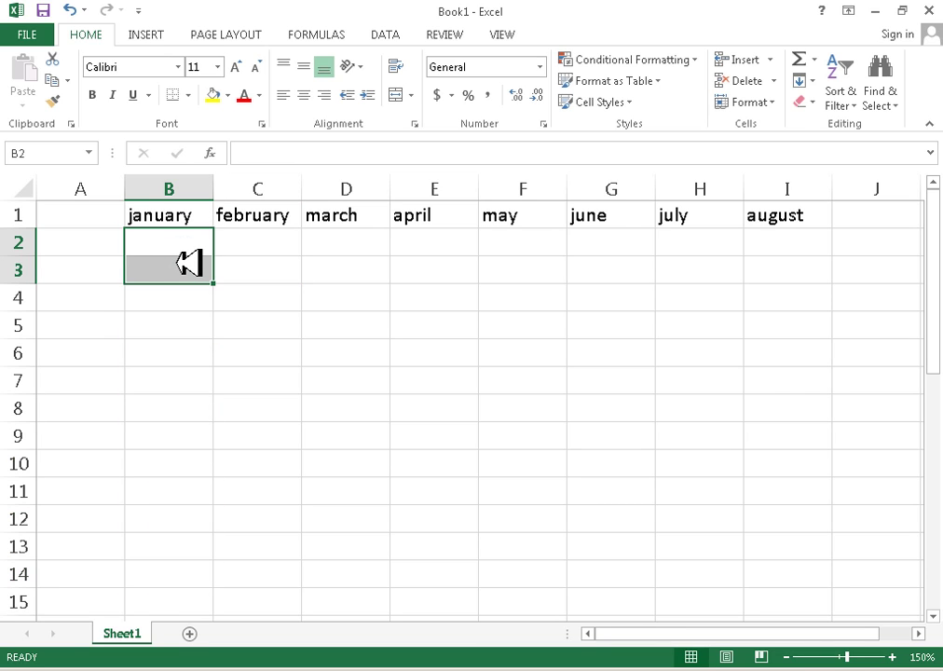
{"action": "type", "text": "1"}
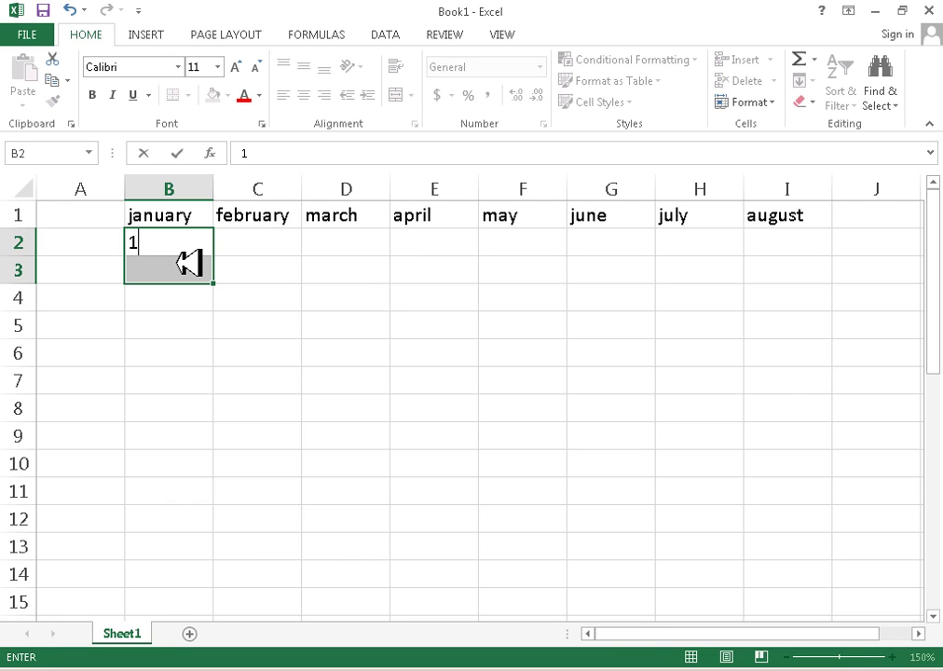
{"action": "key", "text": "Down"}
{"action": "type", "text": "2"}
{"action": "key", "text": "Return"}
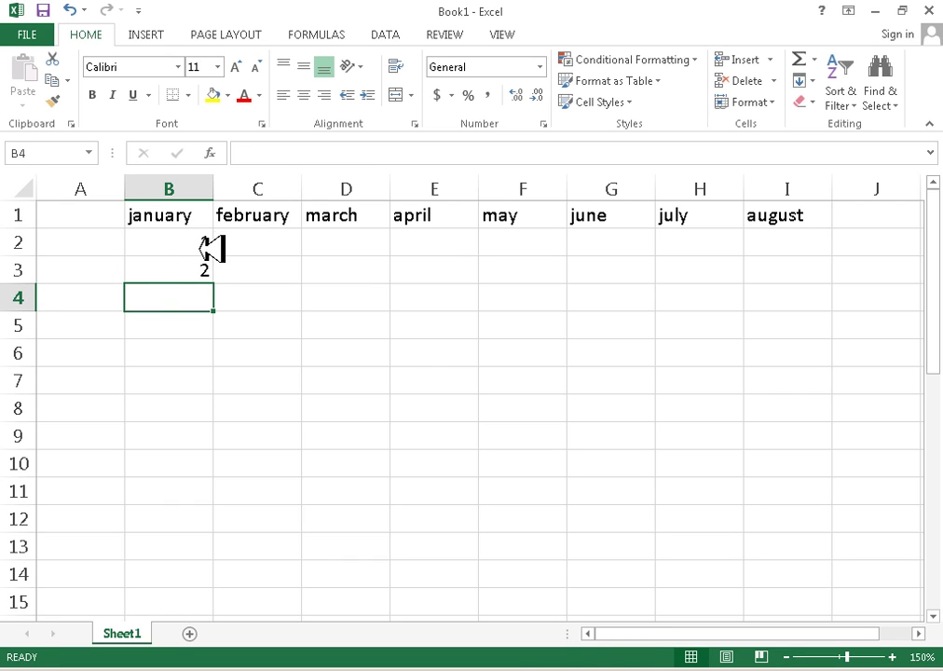
{"action": "left_click_drag", "start_coordinate": [201, 244], "coordinate": [207, 587]}
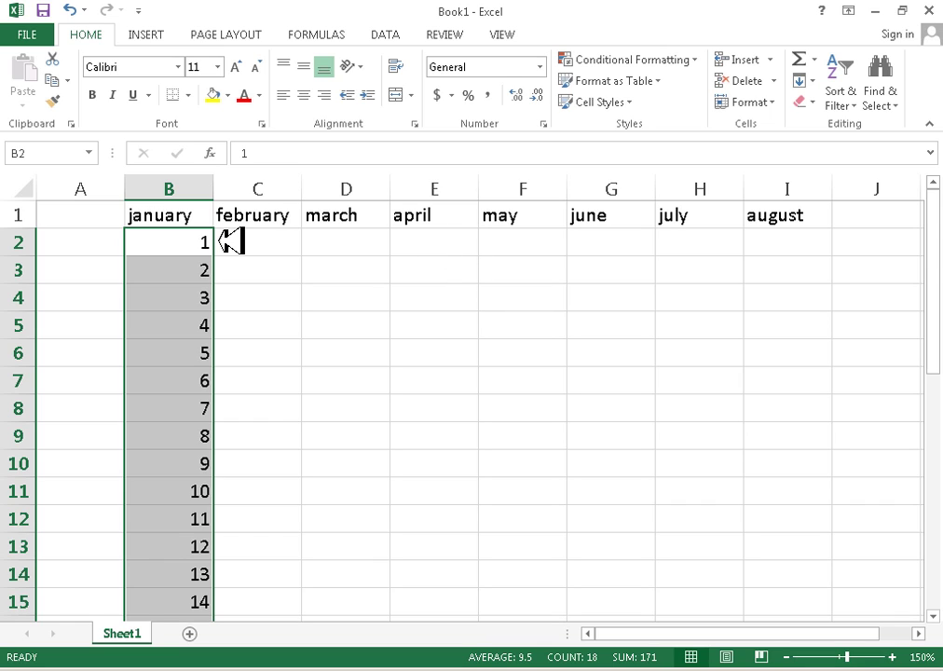
{"action": "left_click", "coordinate": [53, 78]}
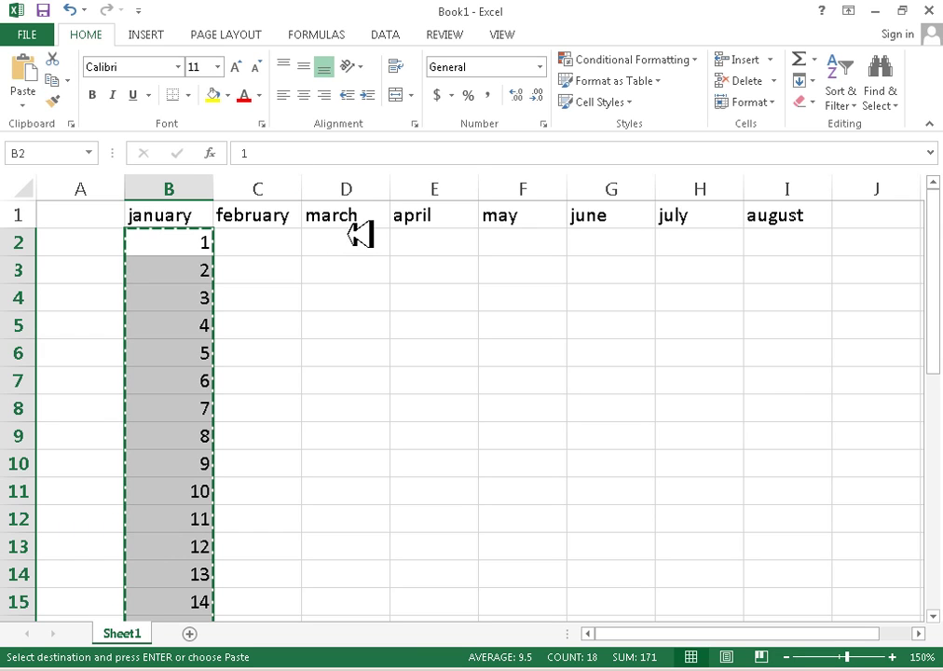
{"action": "left_click", "coordinate": [456, 241]}
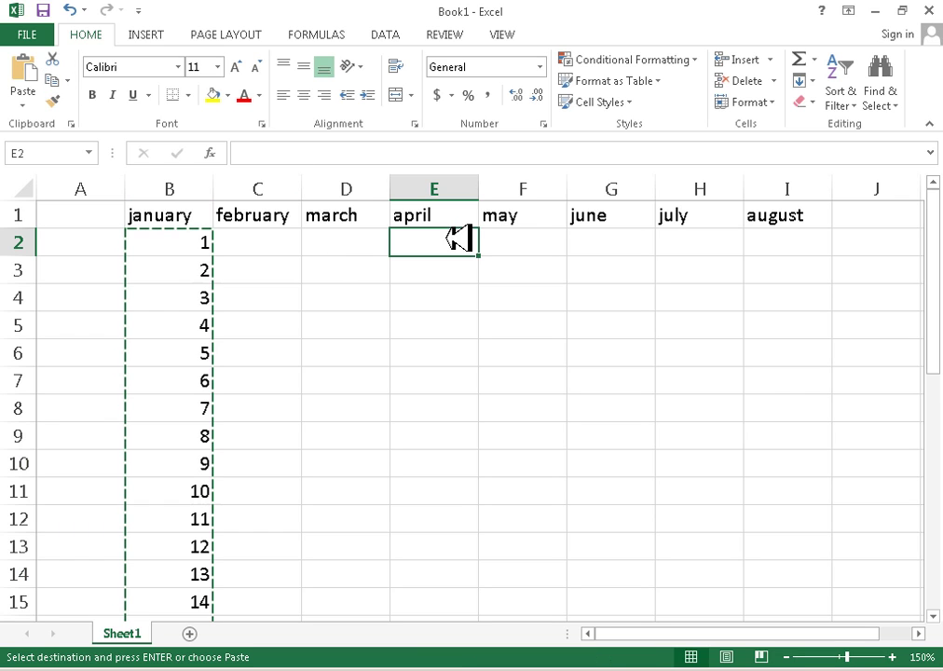
{"action": "left_click", "coordinate": [28, 69]}
{"action": "scroll", "coordinate": [595, 278], "scroll_direction": "down", "scroll_amount": 4}
{"action": "scroll", "coordinate": [478, 350], "scroll_direction": "up", "scroll_amount": 4}
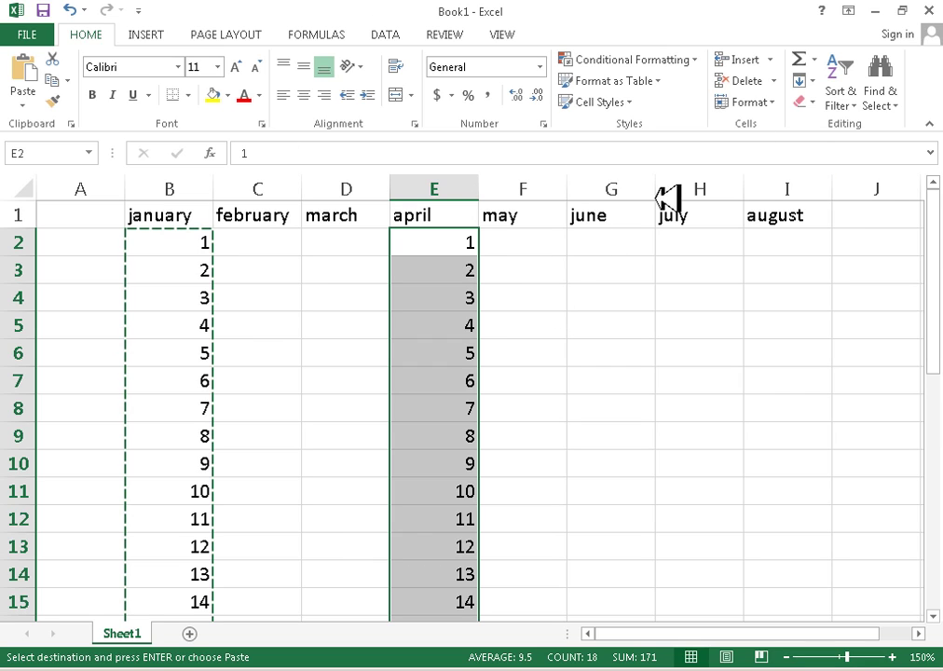
{"action": "left_click_drag", "start_coordinate": [785, 219], "coordinate": [67, 212]}
{"action": "left_click", "coordinate": [67, 212]}
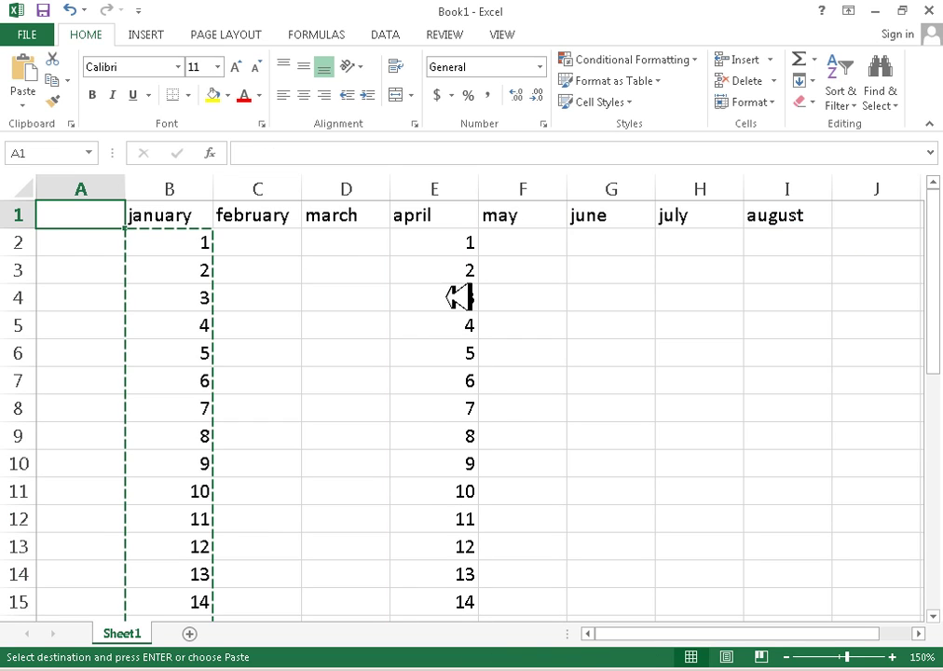
{"action": "left_click_drag", "start_coordinate": [472, 241], "coordinate": [438, 451]}
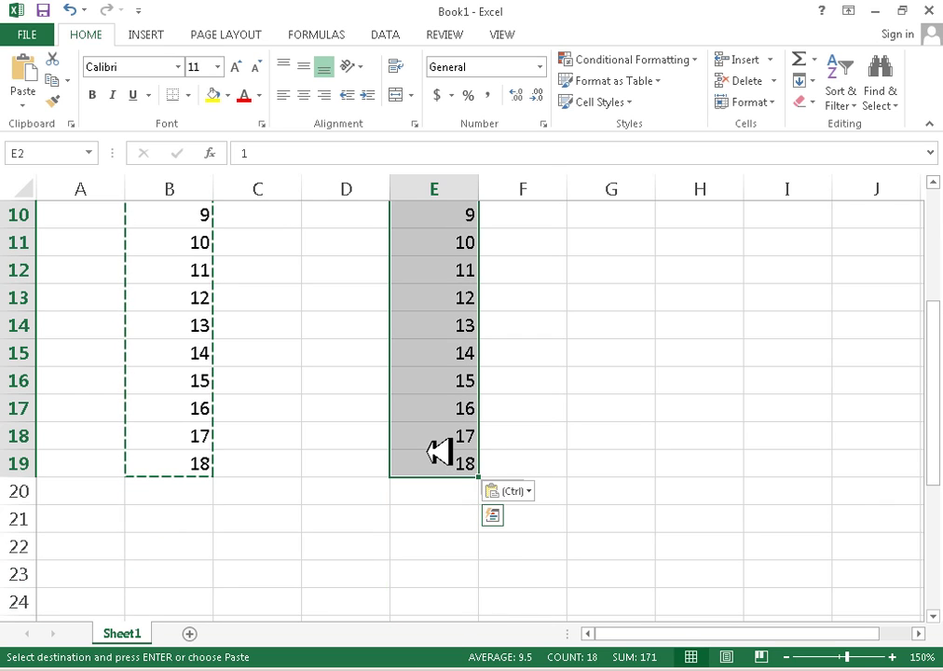
{"action": "scroll", "coordinate": [439, 452], "scroll_direction": "up", "scroll_amount": 3}
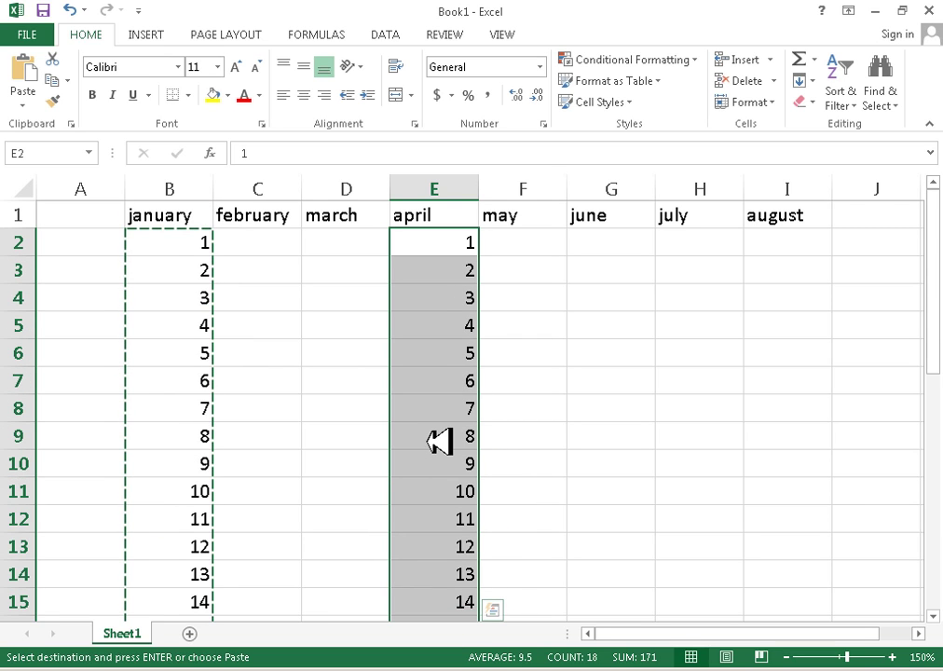
{"action": "key", "text": "Delete"}
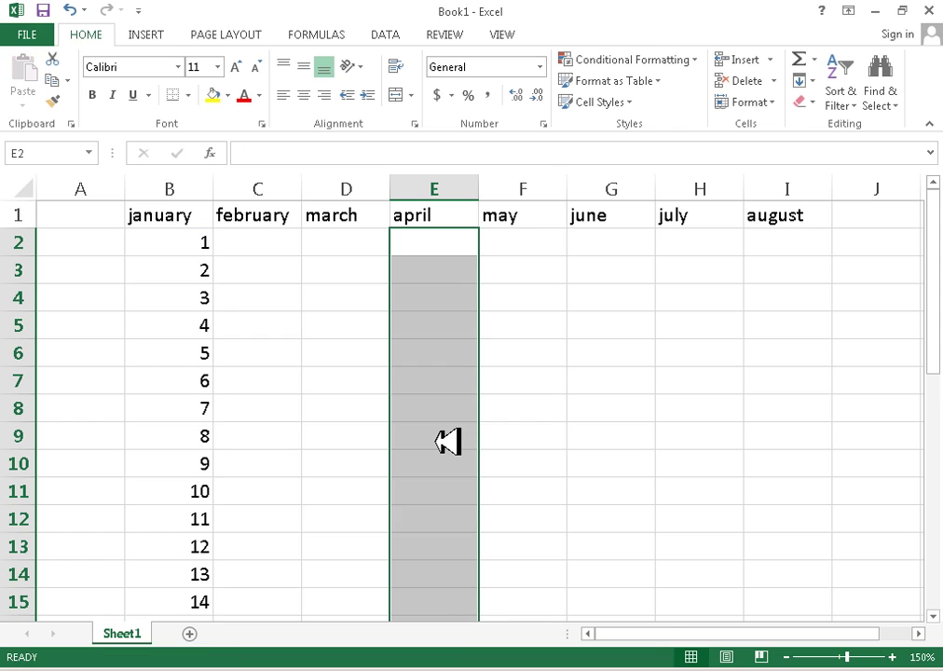
{"action": "left_click", "coordinate": [401, 416]}
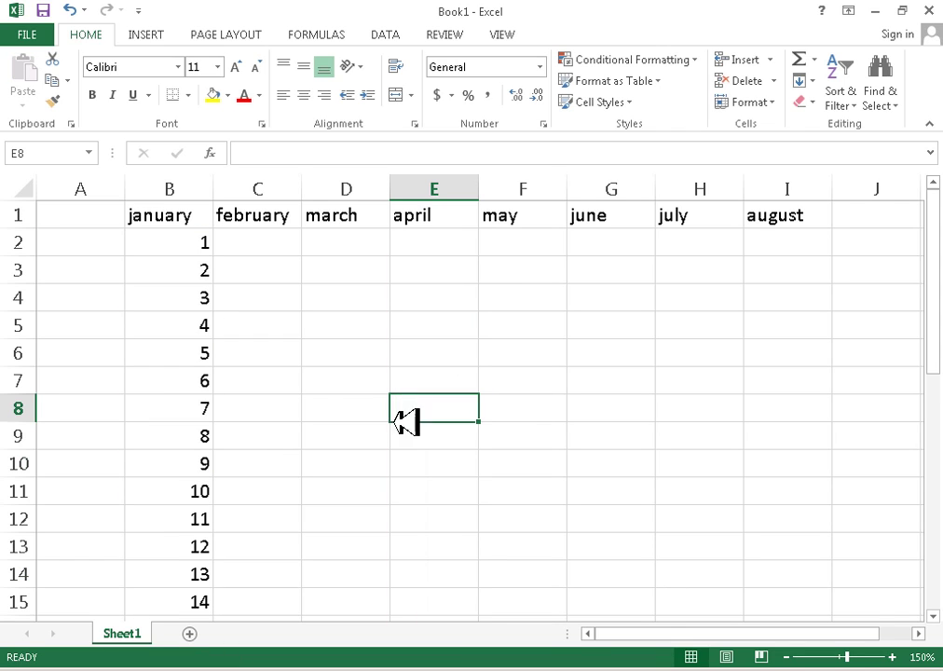
{"action": "left_click", "coordinate": [296, 250]}
{"action": "left_click_drag", "start_coordinate": [296, 253], "coordinate": [299, 319]}
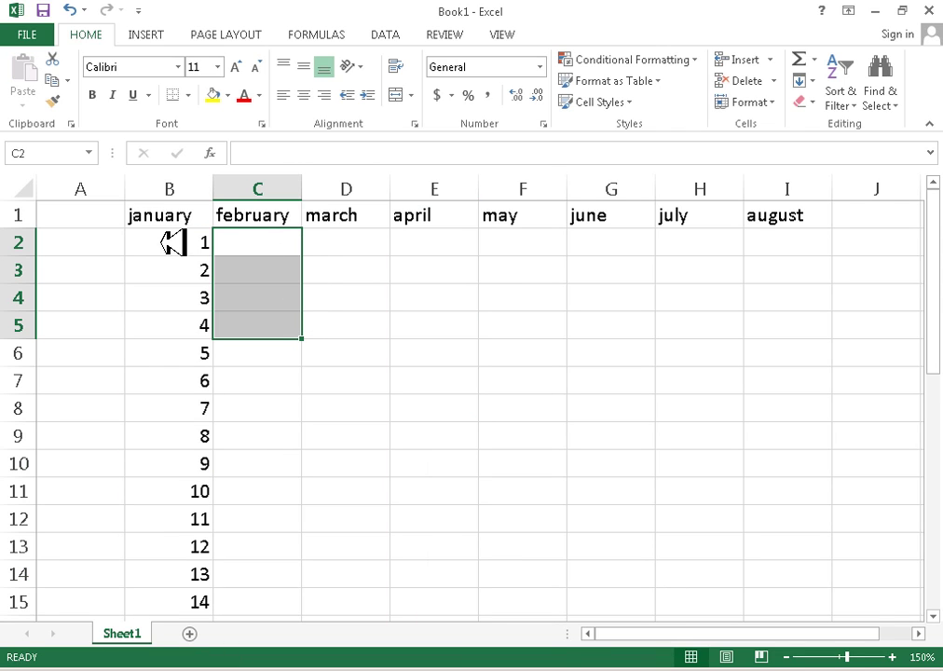
{"action": "left_click_drag", "start_coordinate": [211, 240], "coordinate": [175, 510]}
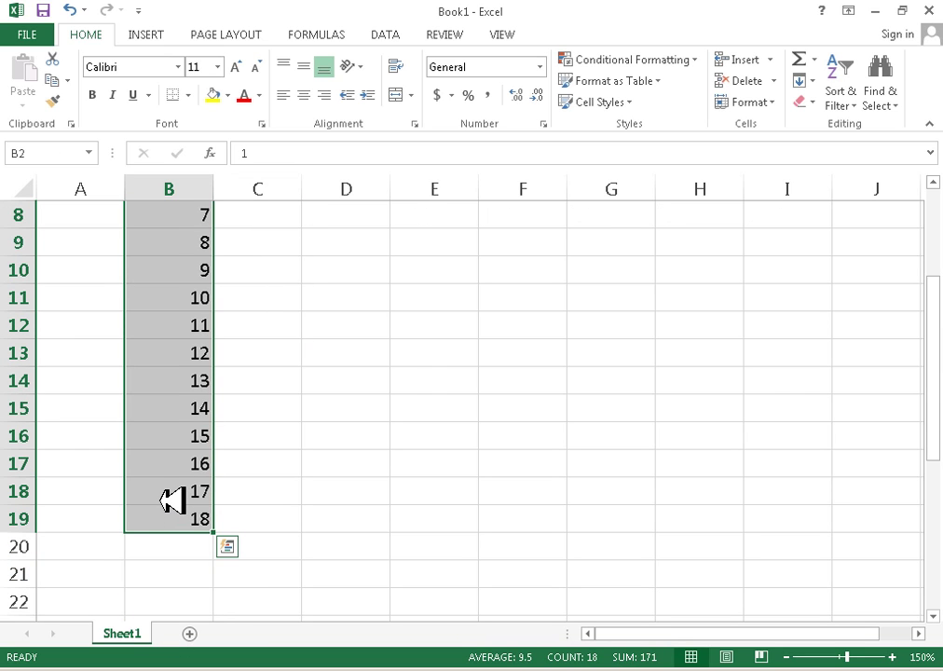
{"action": "key", "text": "ctrl+c"}
{"action": "scroll", "coordinate": [328, 408], "scroll_direction": "up", "scroll_amount": 3}
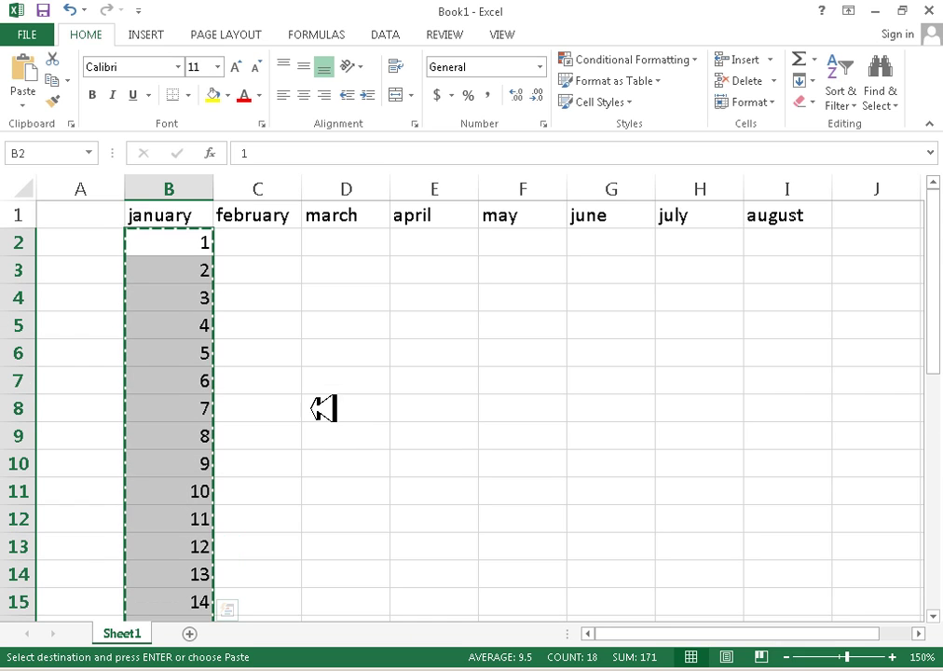
{"action": "left_click", "coordinate": [287, 244]}
{"action": "left_click", "coordinate": [368, 235], "text": "ctrl"}
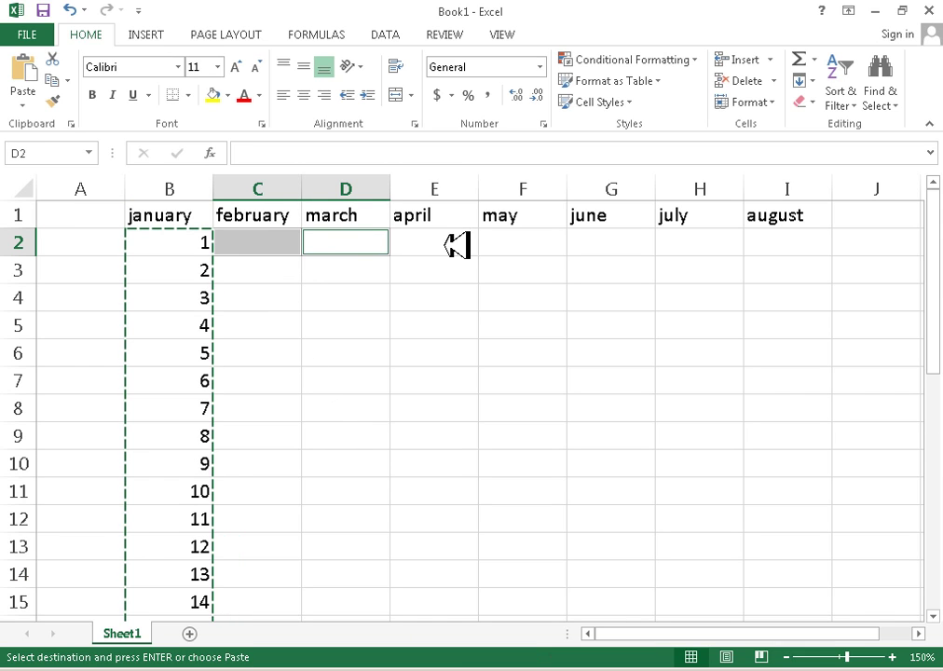
{"action": "left_click", "coordinate": [454, 244], "text": "ctrl"}
{"action": "left_click", "coordinate": [551, 242], "text": "ctrl"}
{"action": "left_click", "coordinate": [622, 242], "text": "ctrl"}
{"action": "left_click", "coordinate": [715, 244], "text": "ctrl"}
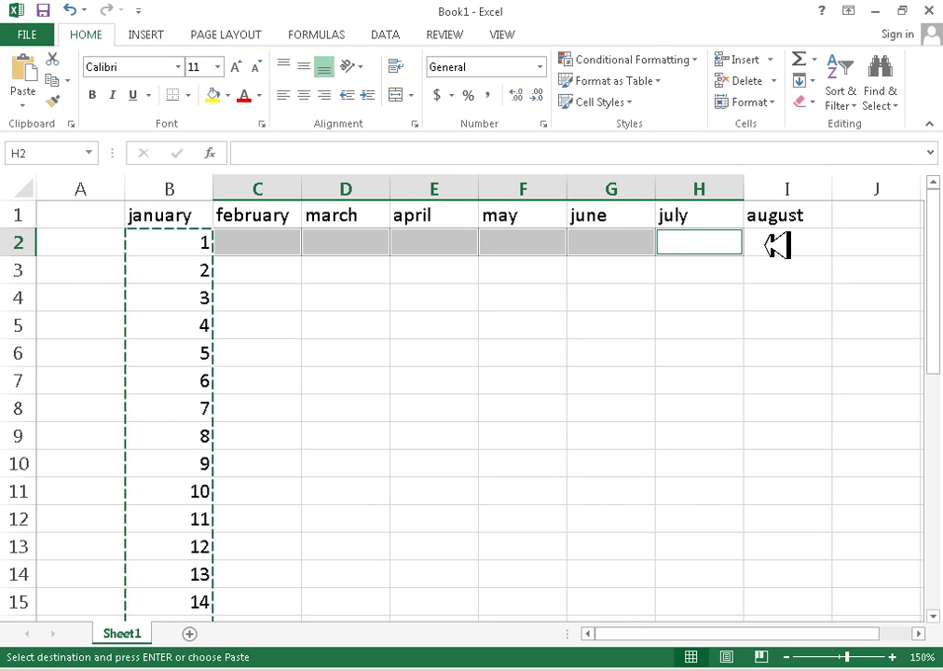
{"action": "left_click", "coordinate": [778, 245], "text": "ctrl"}
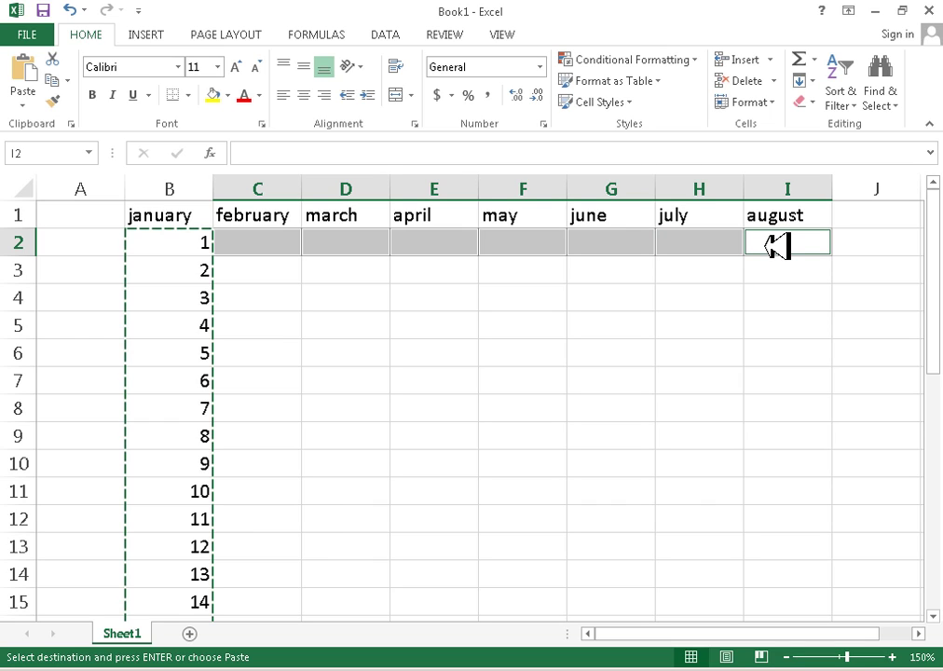
{"action": "key", "text": "ctrl+v"}
{"action": "scroll", "coordinate": [772, 378], "scroll_direction": "down", "scroll_amount": 4}
{"action": "scroll", "coordinate": [764, 382], "scroll_direction": "up", "scroll_amount": 4}
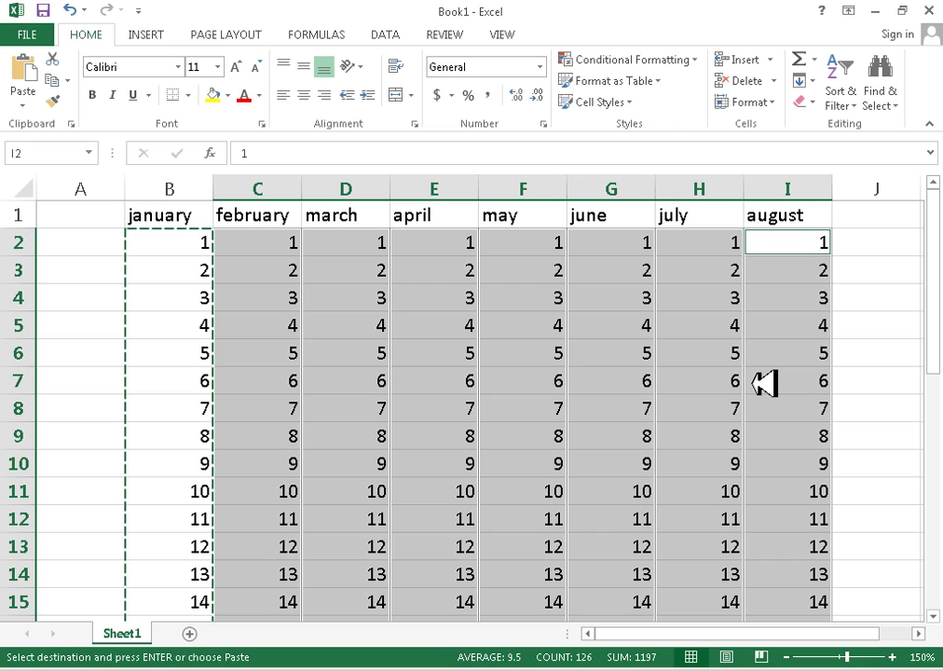
{"action": "key", "text": "ctrl+z"}
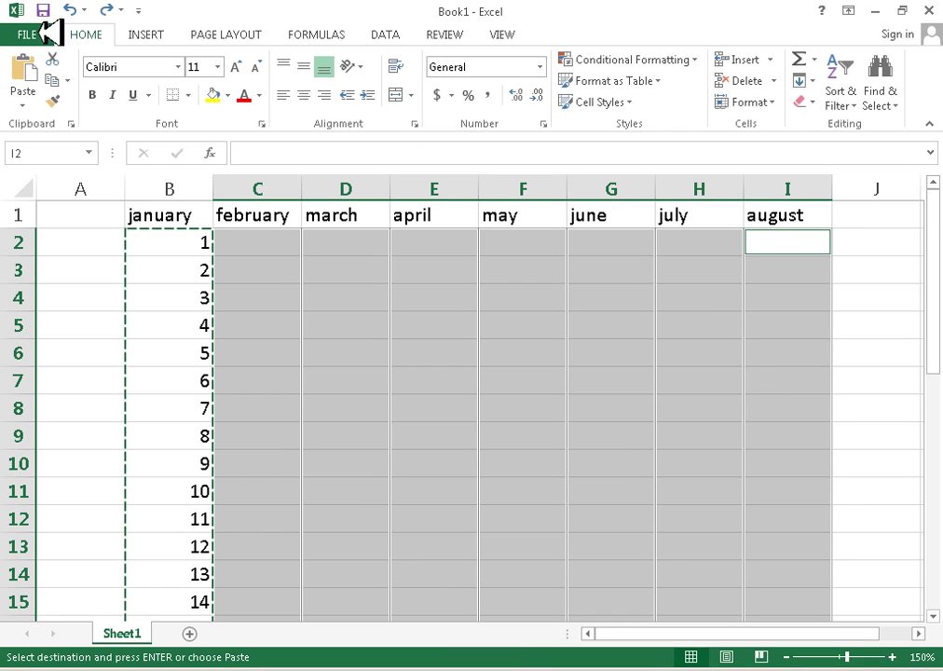
{"action": "left_click", "coordinate": [296, 294]}
{"action": "key", "text": "ctrl+z"}
{"action": "key", "text": "ctrl+z"}
{"action": "key", "text": "ctrl+z"}
{"action": "key", "text": "ctrl+z"}
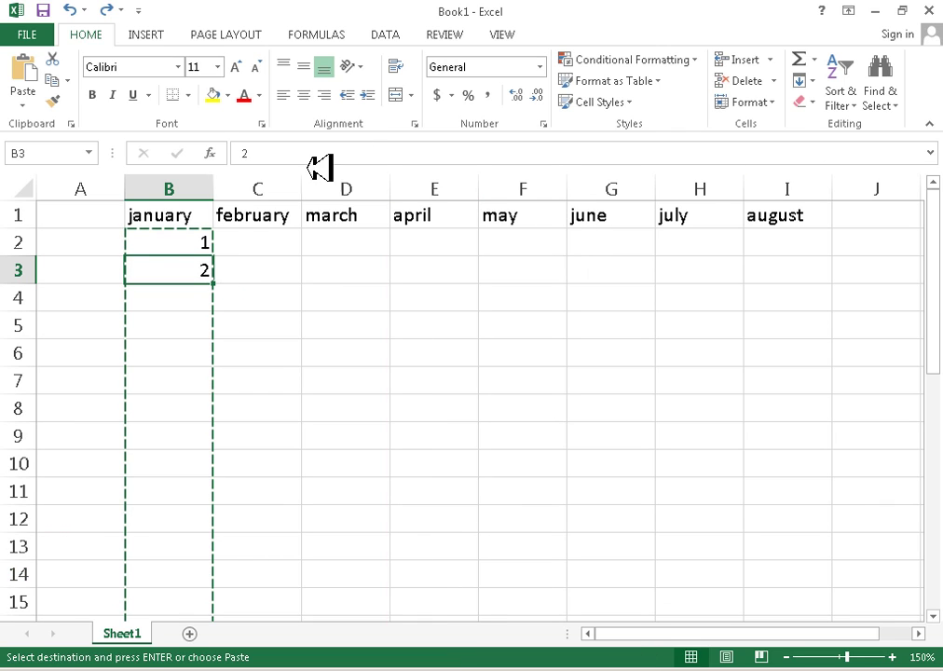
{"action": "left_click", "coordinate": [109, 9]}
{"action": "left_click", "coordinate": [109, 9]}
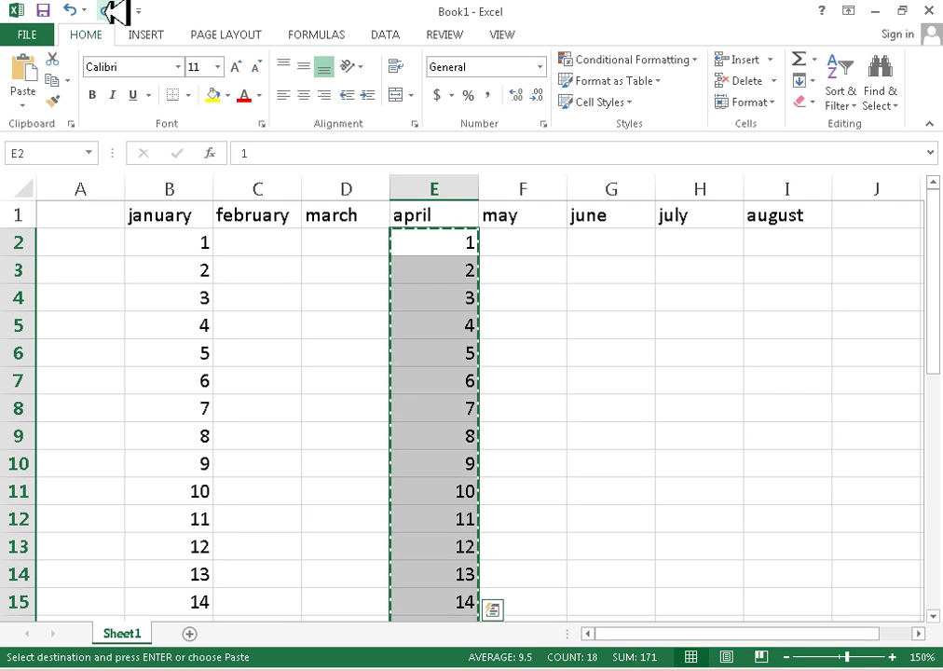
{"action": "left_click", "coordinate": [109, 9]}
{"action": "left_click", "coordinate": [109, 9]}
{"action": "left_click", "coordinate": [73, 11]}
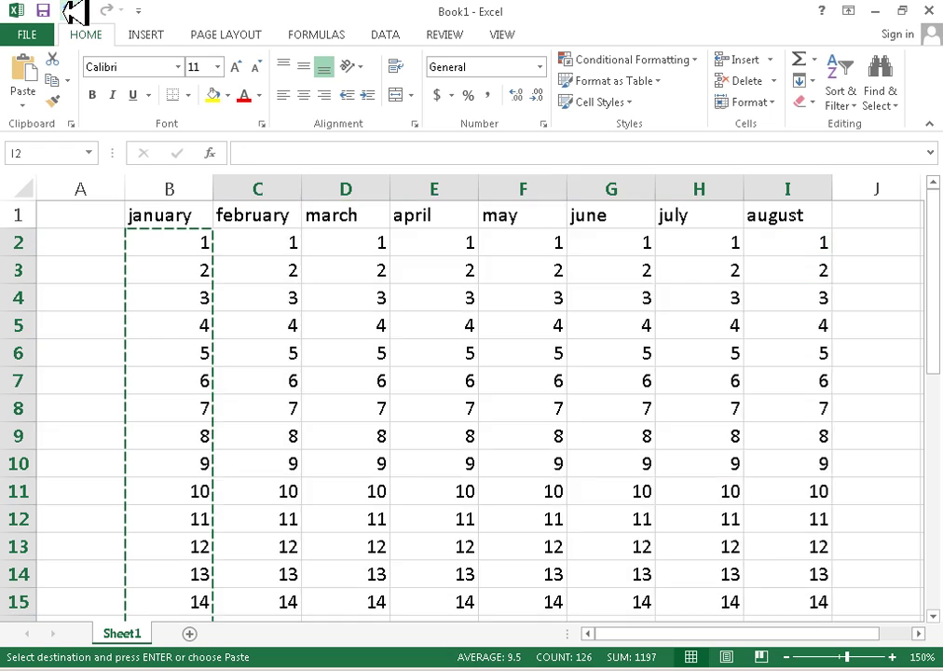
{"action": "left_click", "coordinate": [326, 324]}
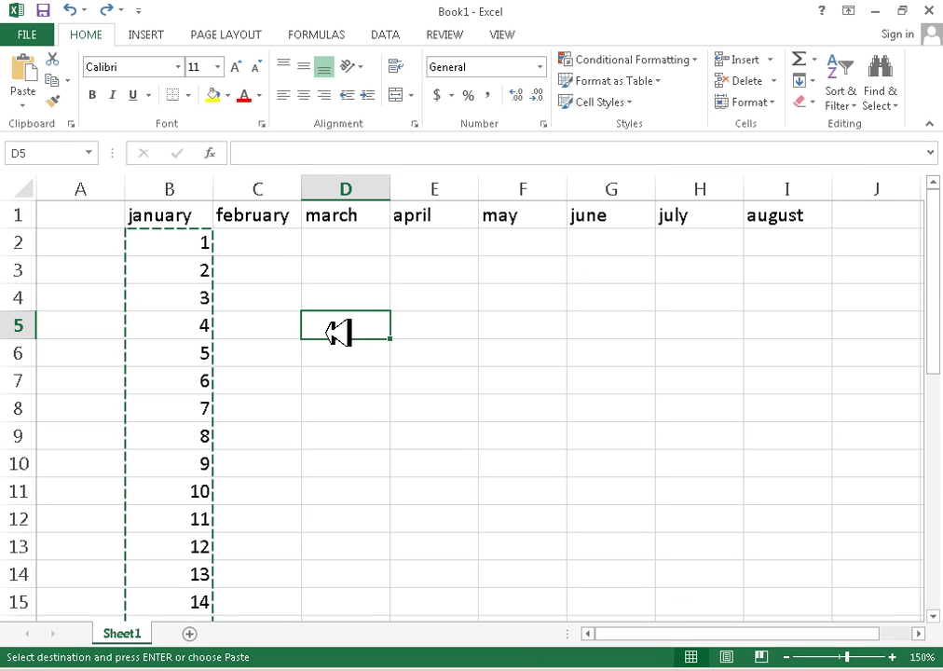
Drag B19 further down the column, then undo the fill that only repeated 18
{"action": "left_click", "coordinate": [203, 222]}
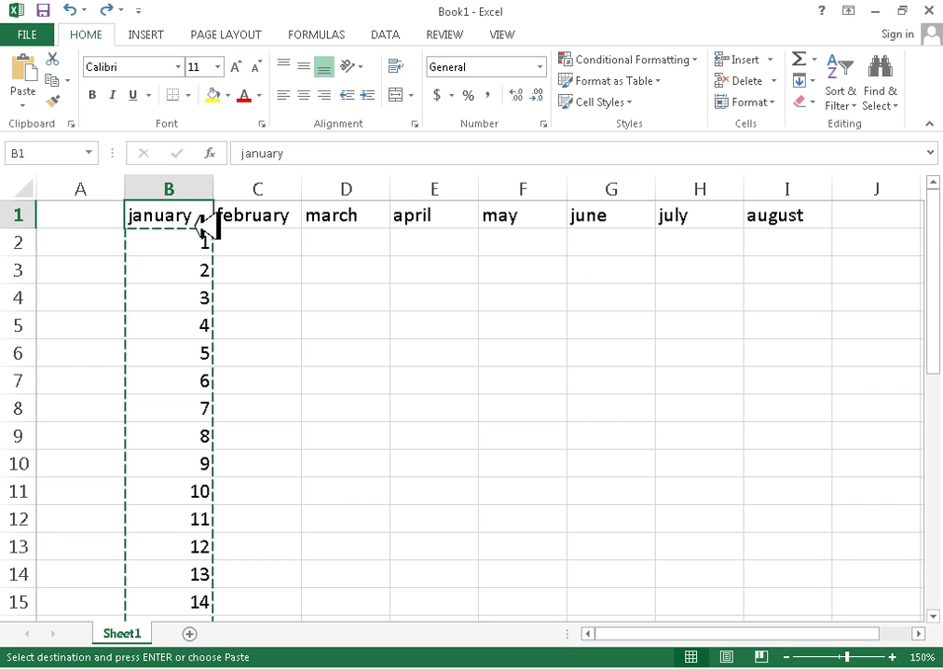
{"action": "left_click", "coordinate": [199, 240]}
{"action": "scroll", "coordinate": [199, 279], "scroll_direction": "down", "scroll_amount": 4}
{"action": "scroll", "coordinate": [199, 279], "scroll_direction": "up", "scroll_amount": 4}
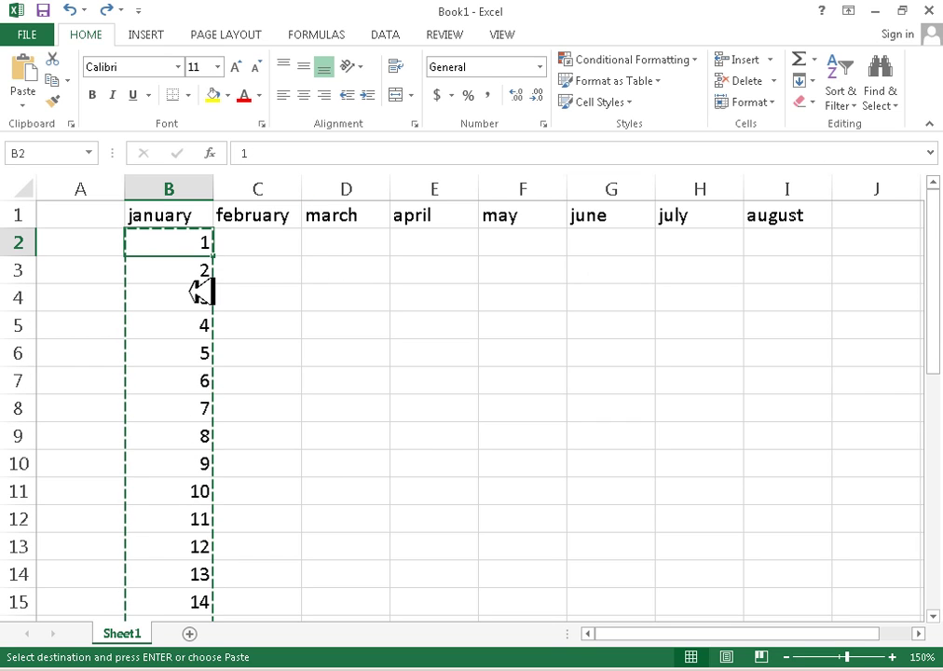
{"action": "scroll", "coordinate": [168, 336], "scroll_direction": "down", "scroll_amount": 5}
{"action": "left_click", "coordinate": [191, 298]}
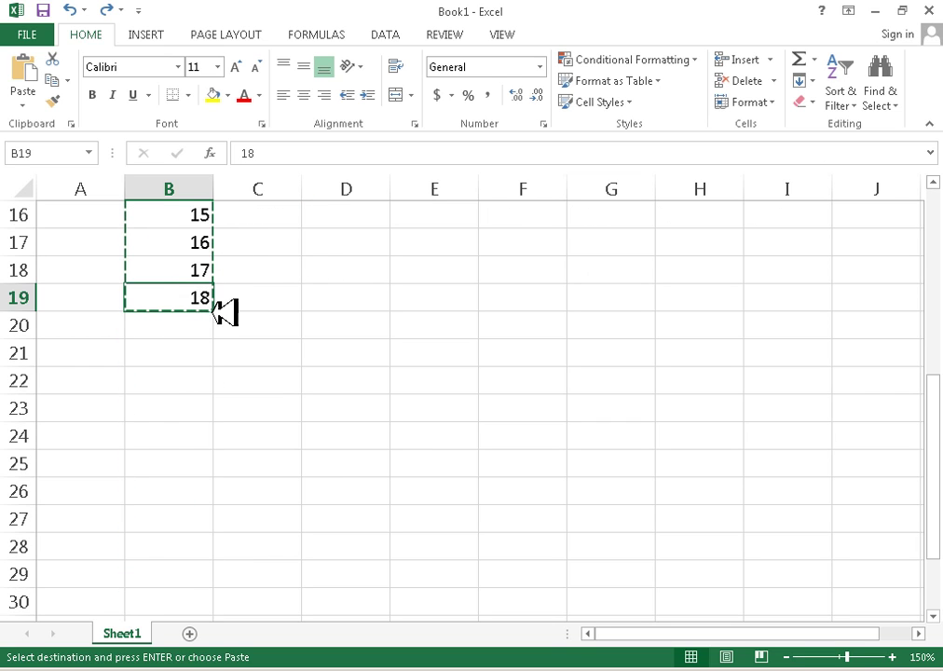
{"action": "left_click_drag", "start_coordinate": [222, 306], "coordinate": [214, 9]}
{"action": "key", "text": "ctrl+z"}
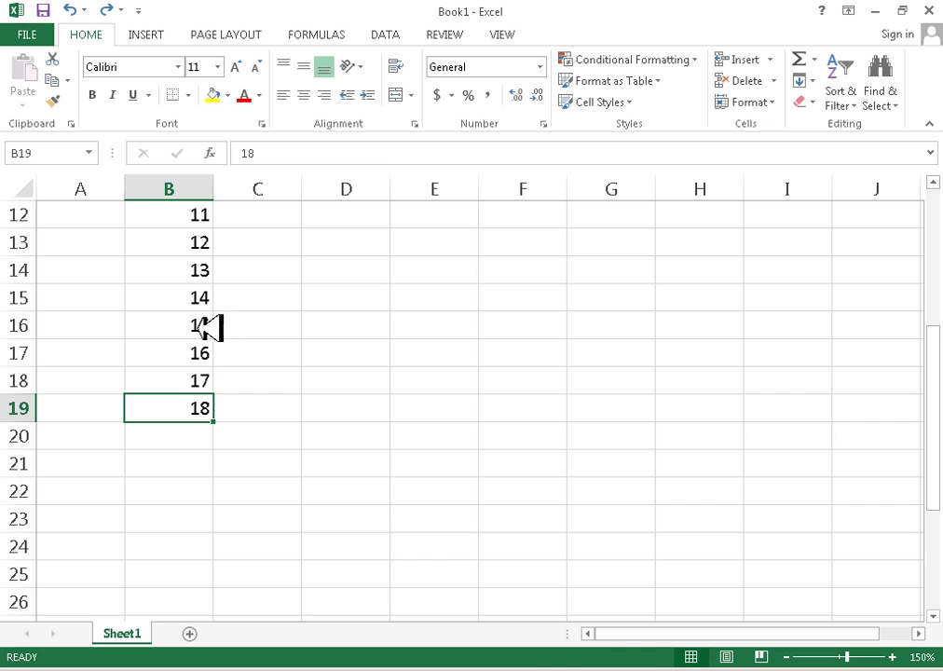
Fill from the last four january numbers so the series reaches 101 in B102
{"action": "left_click_drag", "start_coordinate": [211, 326], "coordinate": [213, 636]}
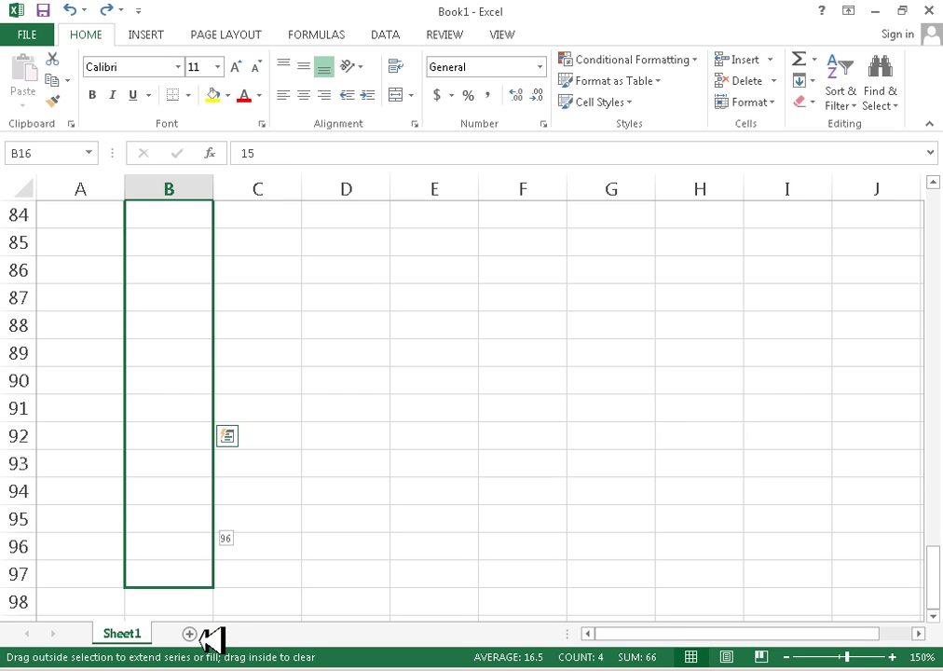
{"action": "left_click_drag", "start_coordinate": [212, 637], "coordinate": [204, 608]}
{"action": "scroll", "coordinate": [298, 438], "scroll_direction": "up", "scroll_amount": 20}
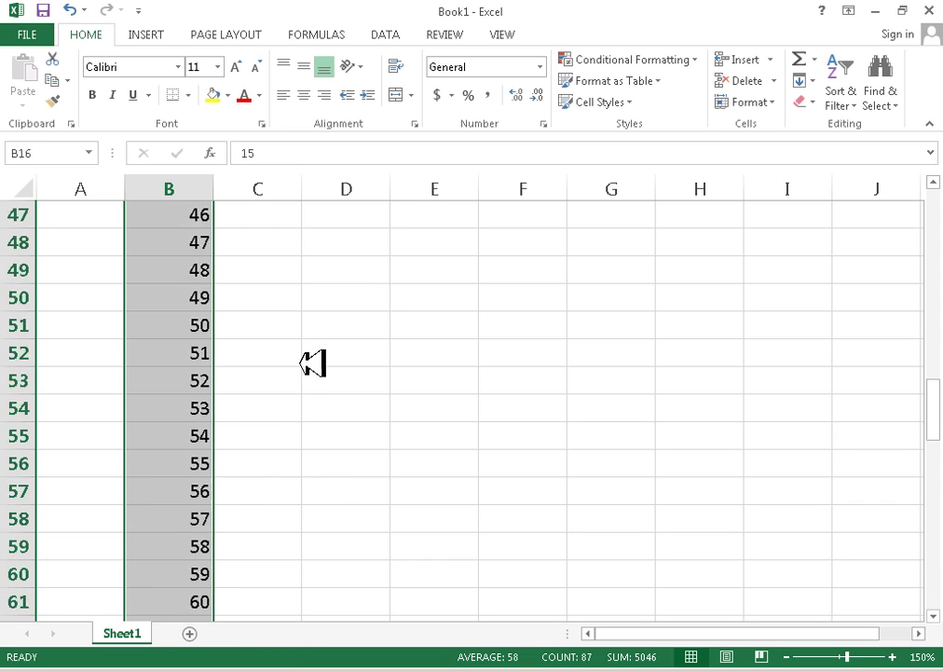
{"action": "scroll", "coordinate": [317, 361], "scroll_direction": "up", "scroll_amount": 2}
{"action": "left_click", "coordinate": [191, 242]}
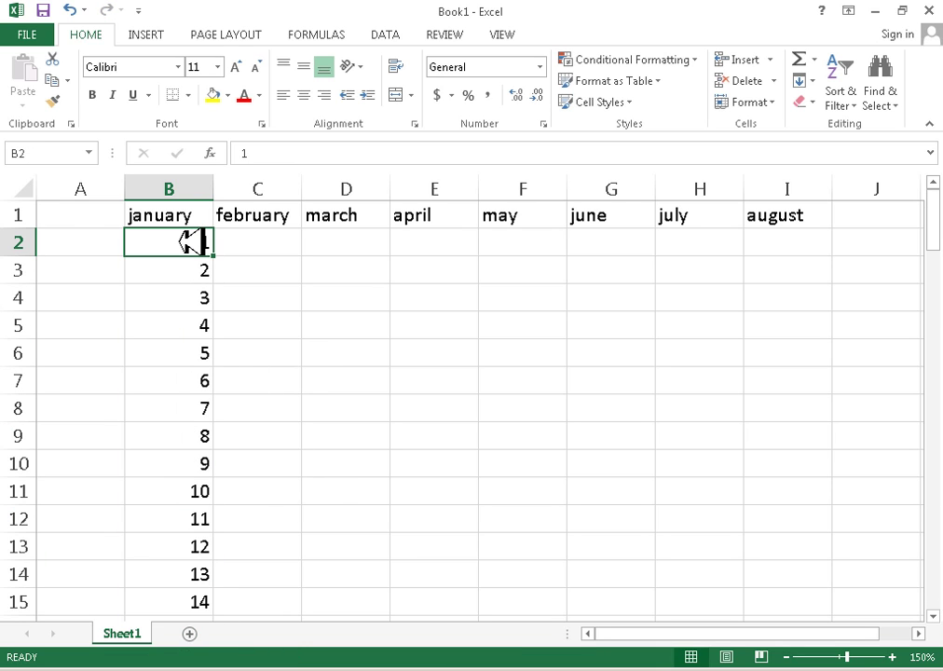
{"action": "scroll", "coordinate": [305, 299], "scroll_direction": "down", "scroll_amount": 1}
{"action": "scroll", "coordinate": [274, 275], "scroll_direction": "up", "scroll_amount": 1}
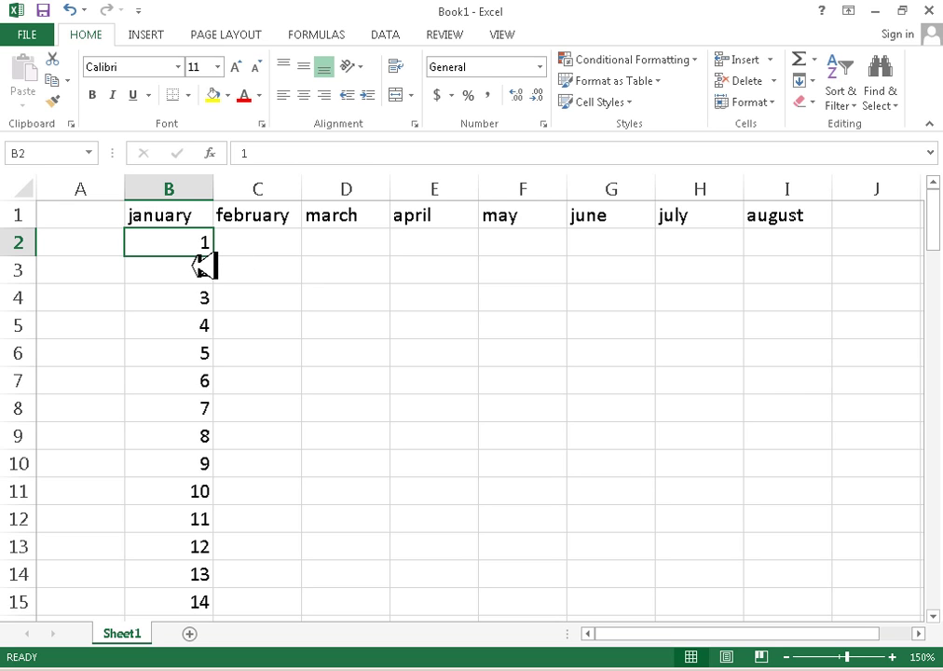
{"action": "scroll", "coordinate": [199, 268], "scroll_direction": "down", "scroll_amount": 20}
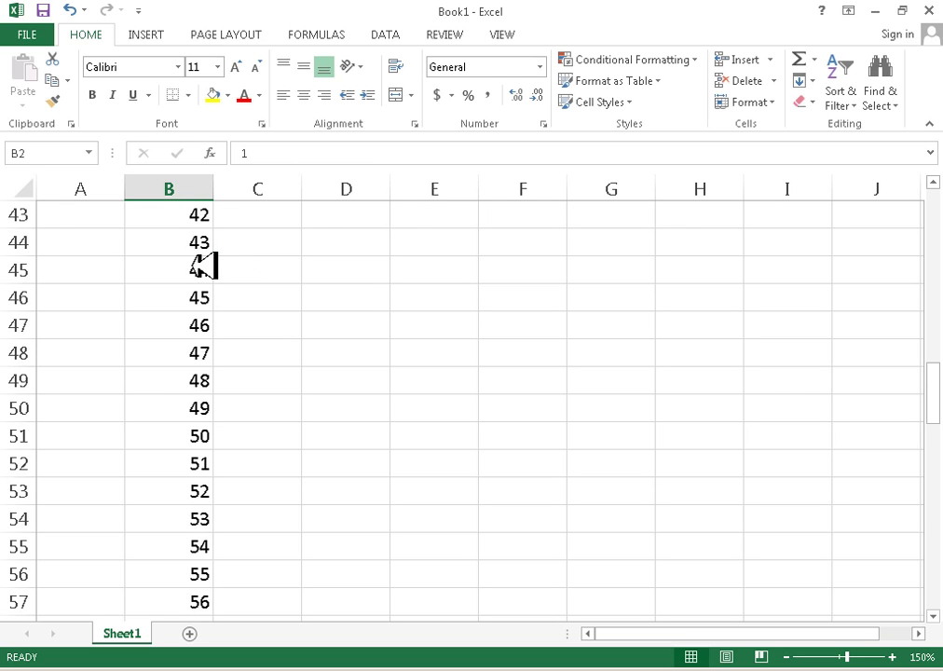
{"action": "scroll", "coordinate": [203, 267], "scroll_direction": "down", "scroll_amount": 12}
{"action": "scroll", "coordinate": [196, 400], "scroll_direction": "up", "scroll_amount": 4}
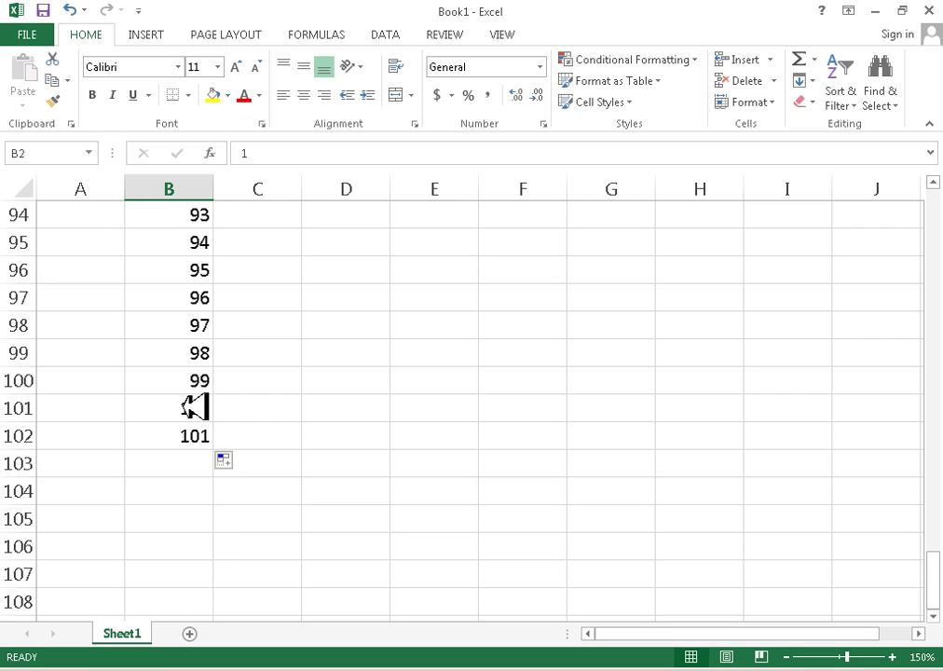
{"action": "left_click", "coordinate": [196, 435]}
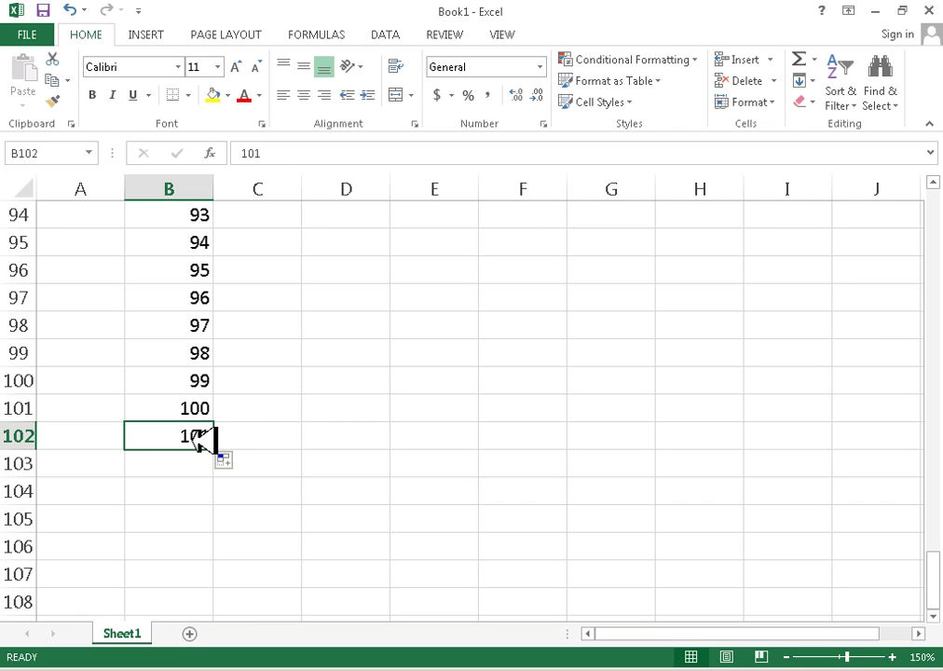
{"action": "key", "text": "Return"}
{"action": "left_click", "coordinate": [166, 443]}
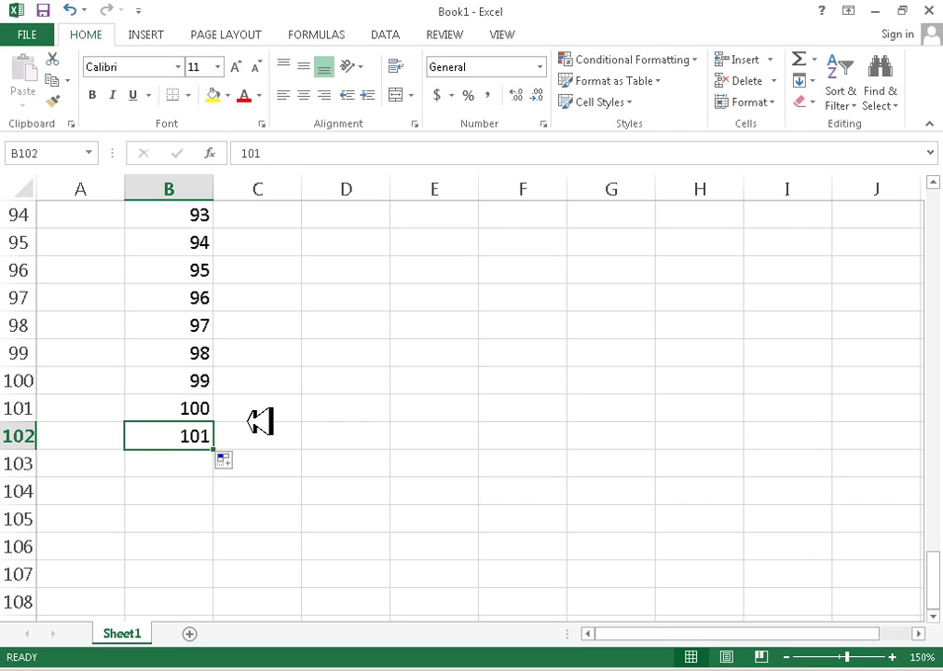
{"action": "left_click", "coordinate": [40, 435]}
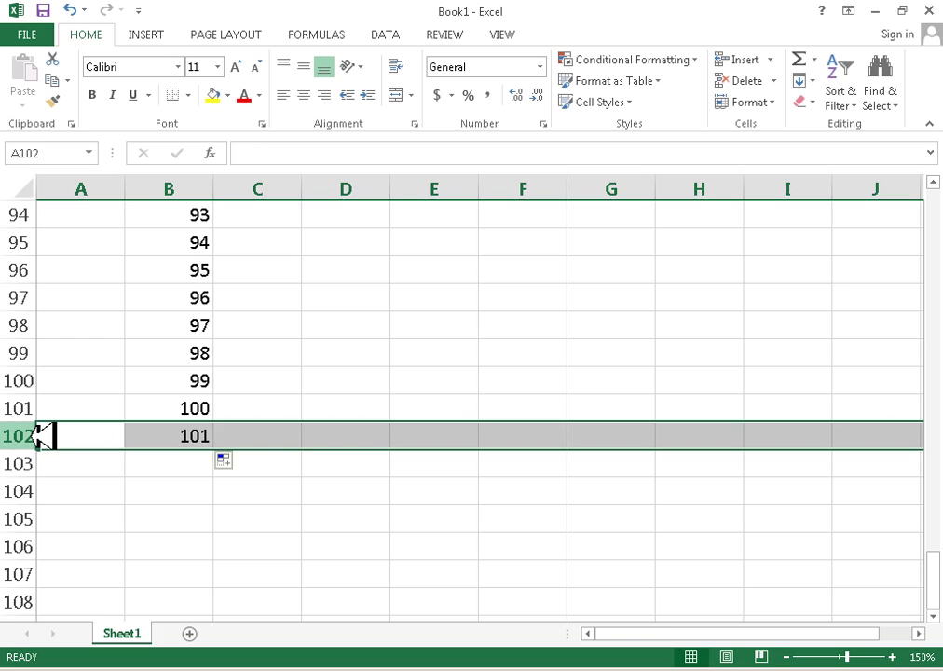
{"action": "left_click", "coordinate": [154, 189]}
{"action": "left_click", "coordinate": [25, 435]}
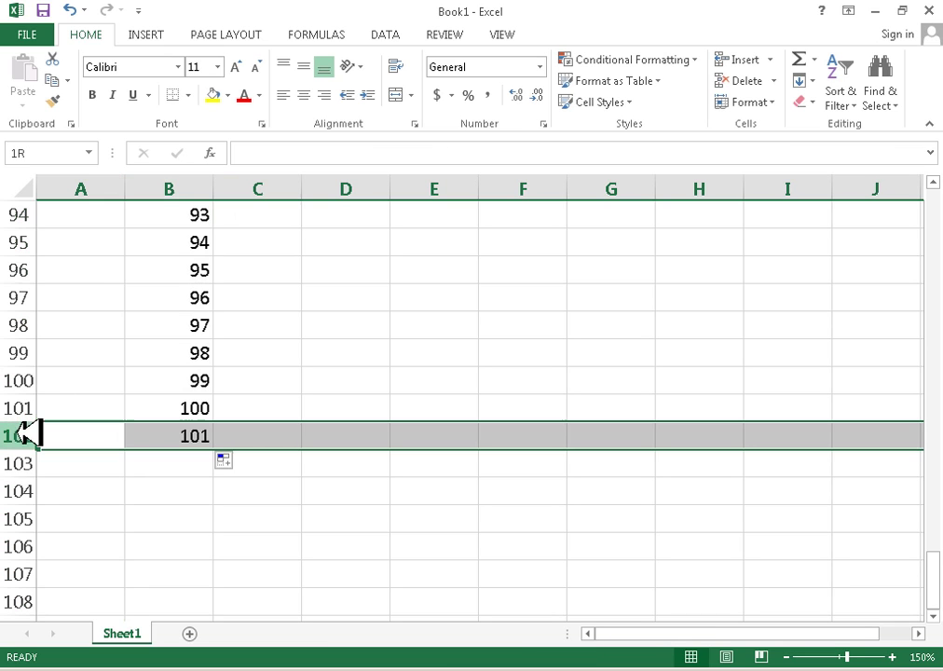
{"action": "left_click", "coordinate": [202, 185]}
{"action": "left_click", "coordinate": [205, 430]}
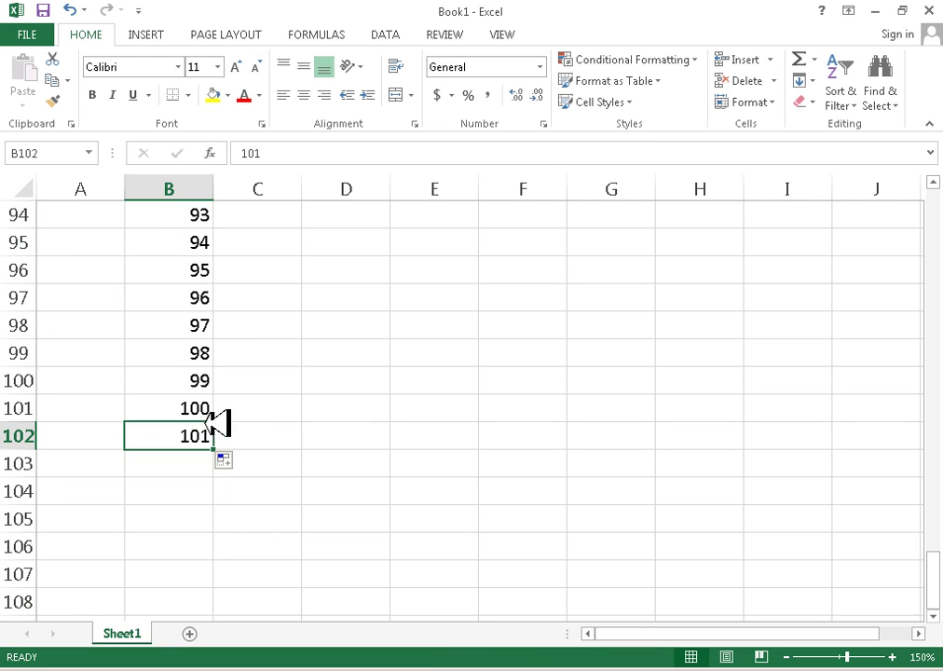
{"action": "scroll", "coordinate": [185, 415], "scroll_direction": "down", "scroll_amount": 6}
{"action": "scroll", "coordinate": [330, 286], "scroll_direction": "up", "scroll_amount": 7}
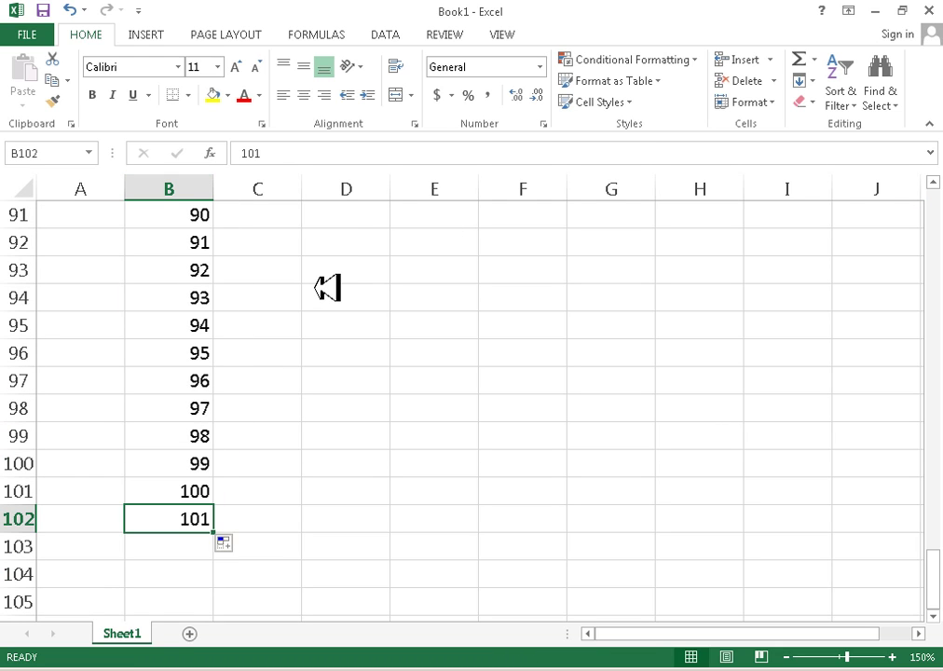
Enter 'one thoudsand' in cell B1001, far below the january series
{"action": "scroll", "coordinate": [214, 376], "scroll_direction": "down", "scroll_amount": 20}
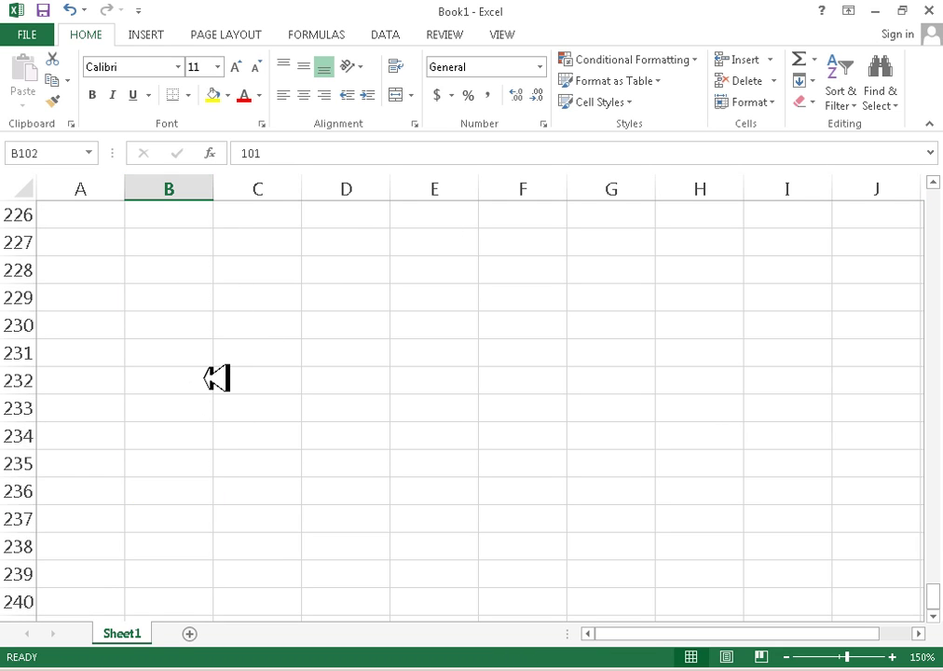
{"action": "scroll", "coordinate": [216, 377], "scroll_direction": "down", "scroll_amount": 20}
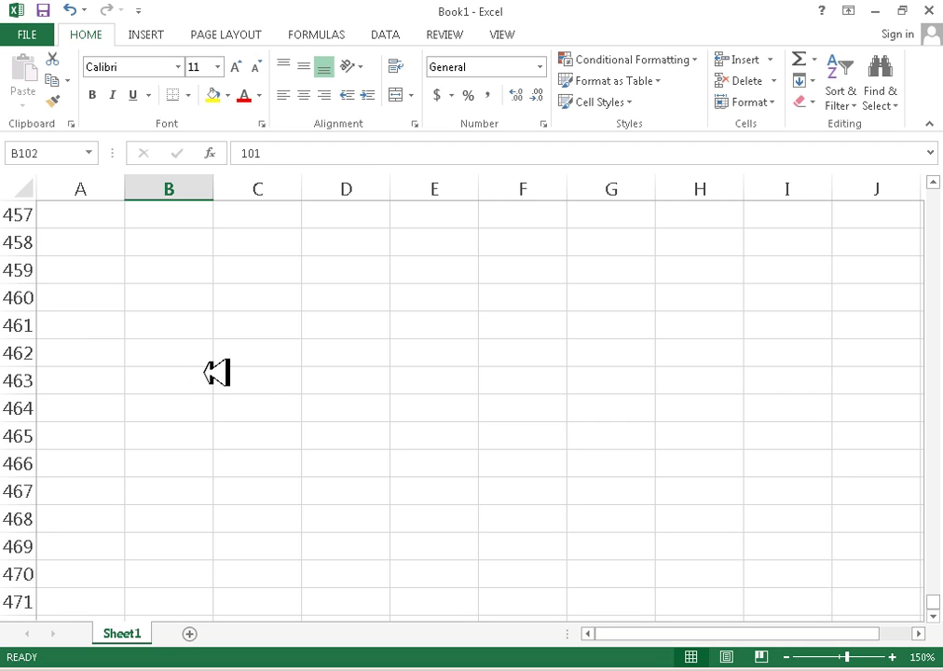
{"action": "scroll", "coordinate": [216, 372], "scroll_direction": "down", "scroll_amount": 20}
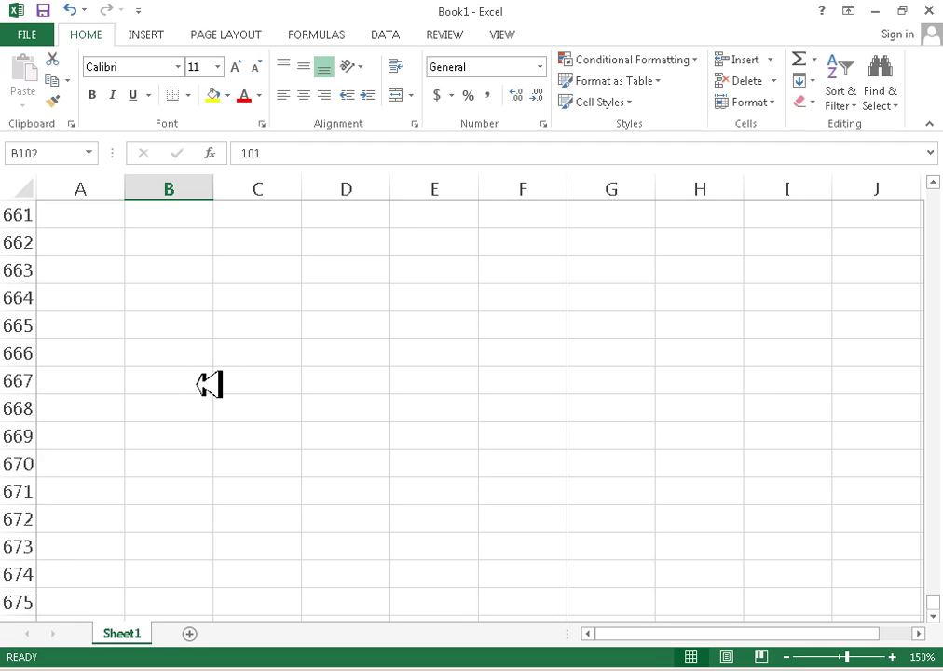
{"action": "scroll", "coordinate": [209, 382], "scroll_direction": "down", "scroll_amount": 20}
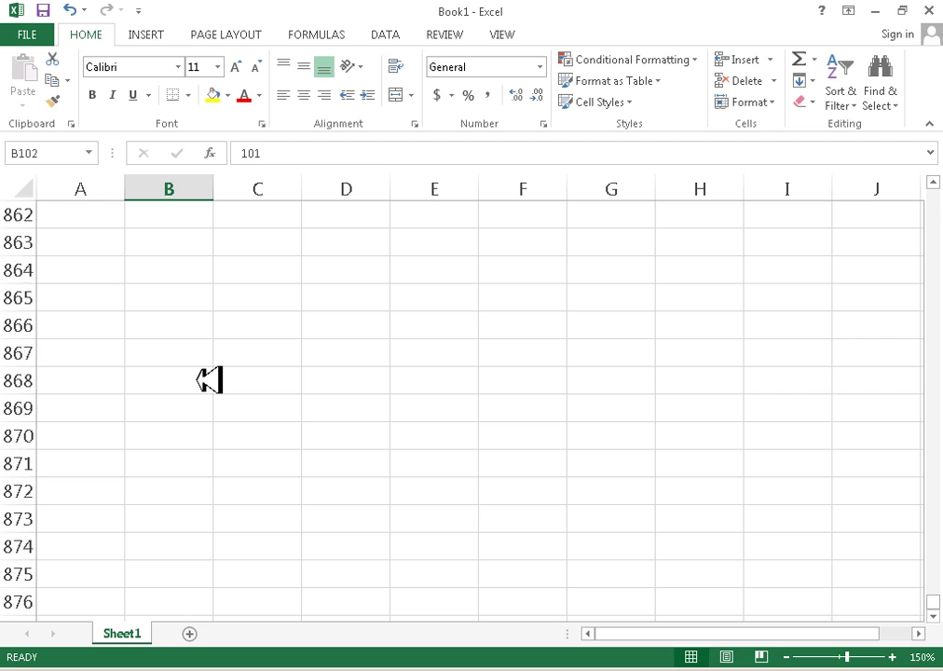
{"action": "scroll", "coordinate": [209, 380], "scroll_direction": "down", "scroll_amount": 20}
{"action": "scroll", "coordinate": [214, 382], "scroll_direction": "up", "scroll_amount": 4}
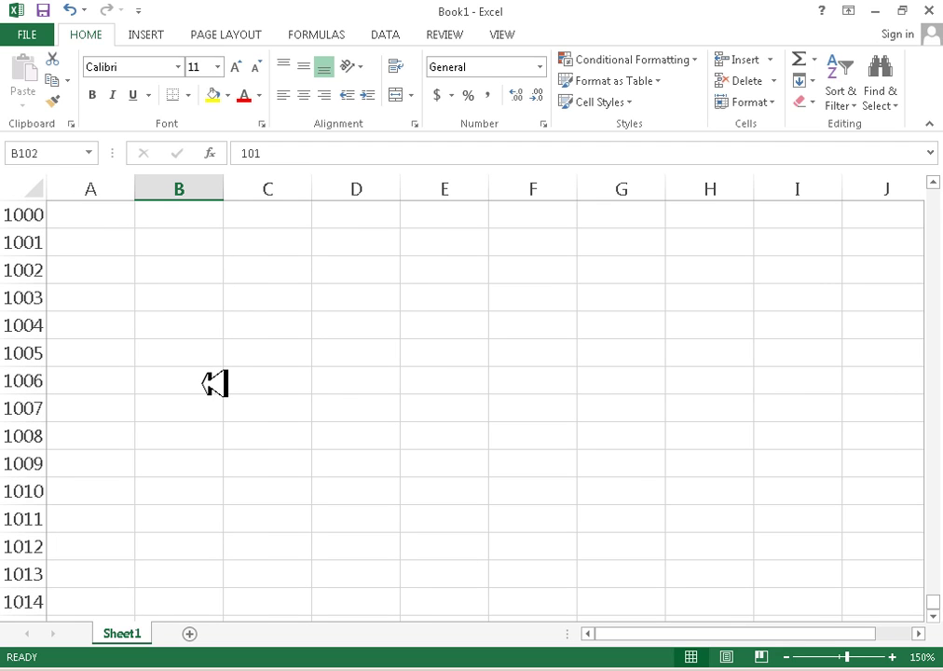
{"action": "left_click", "coordinate": [219, 245]}
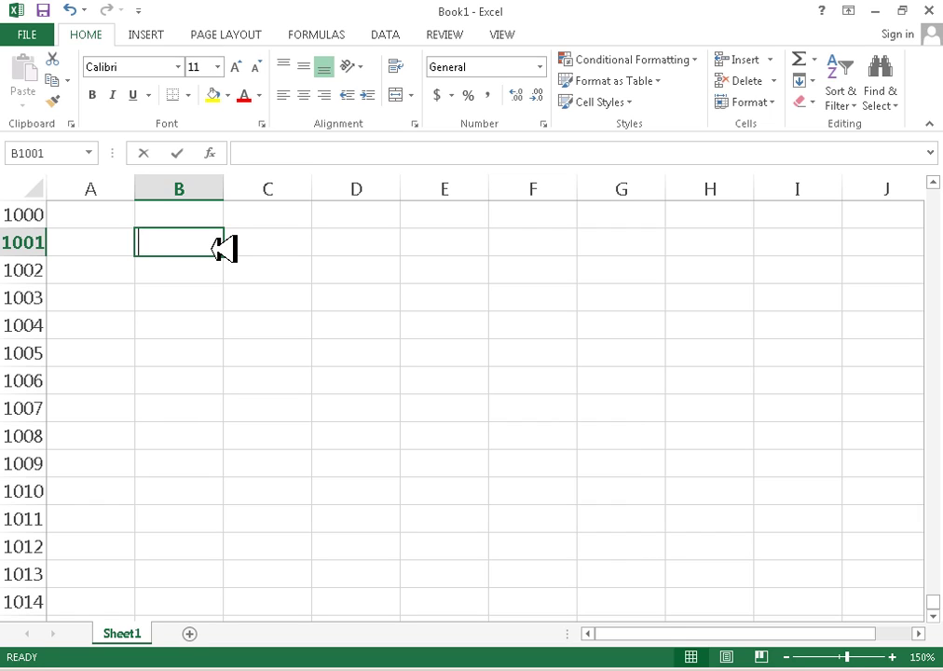
{"action": "type", "text": "one thoudsand"}
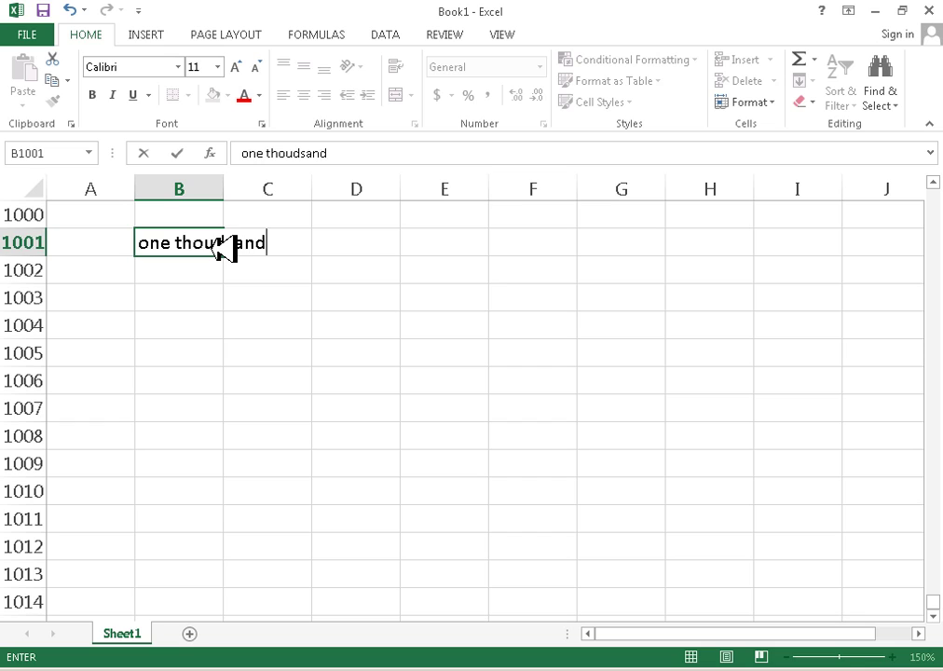
{"action": "key", "text": "Return"}
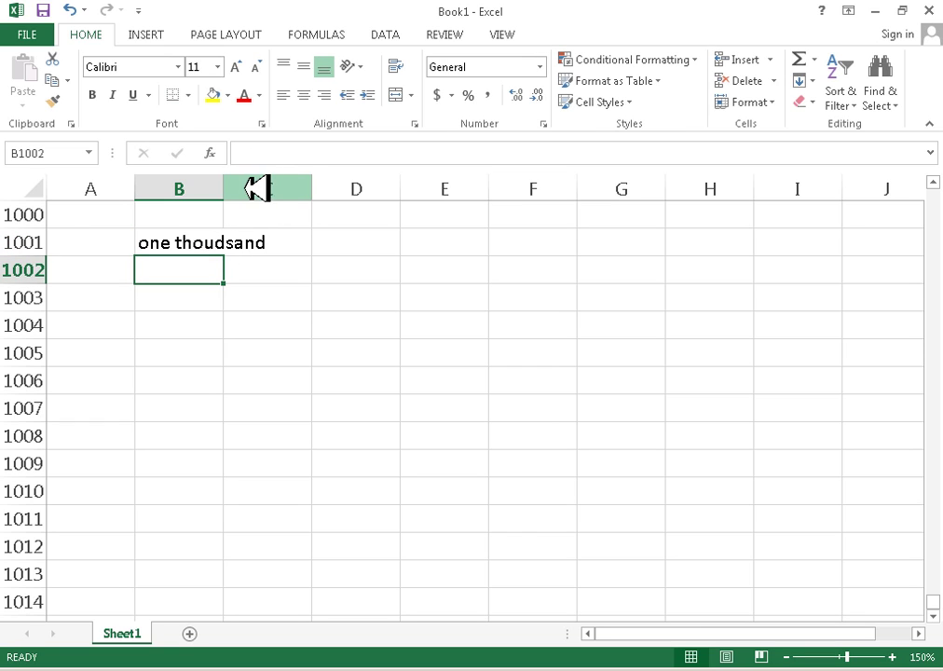
Widen column B to fit the text, then Ctrl+Down from B2 through the column to B1001
{"action": "left_click_drag", "start_coordinate": [237, 188], "coordinate": [274, 190]}
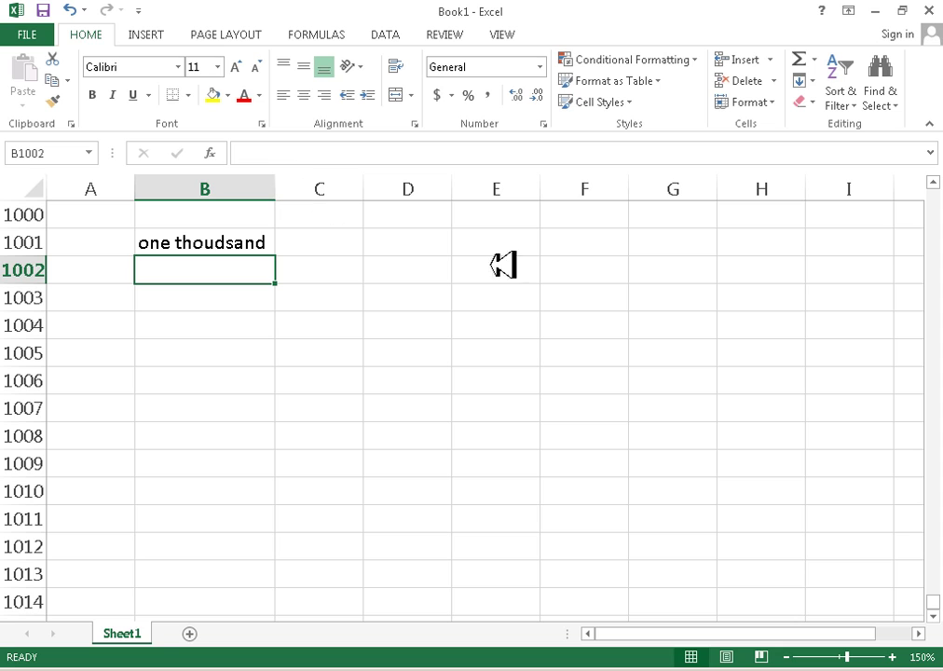
{"action": "left_click_drag", "start_coordinate": [938, 597], "coordinate": [936, 183]}
{"action": "left_click", "coordinate": [275, 241]}
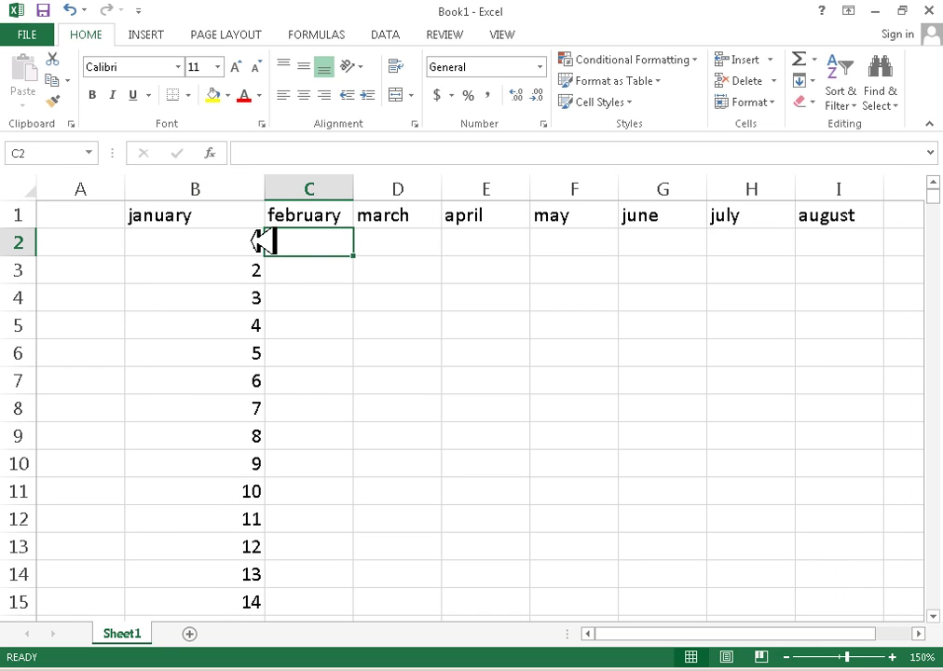
{"action": "left_click", "coordinate": [262, 242]}
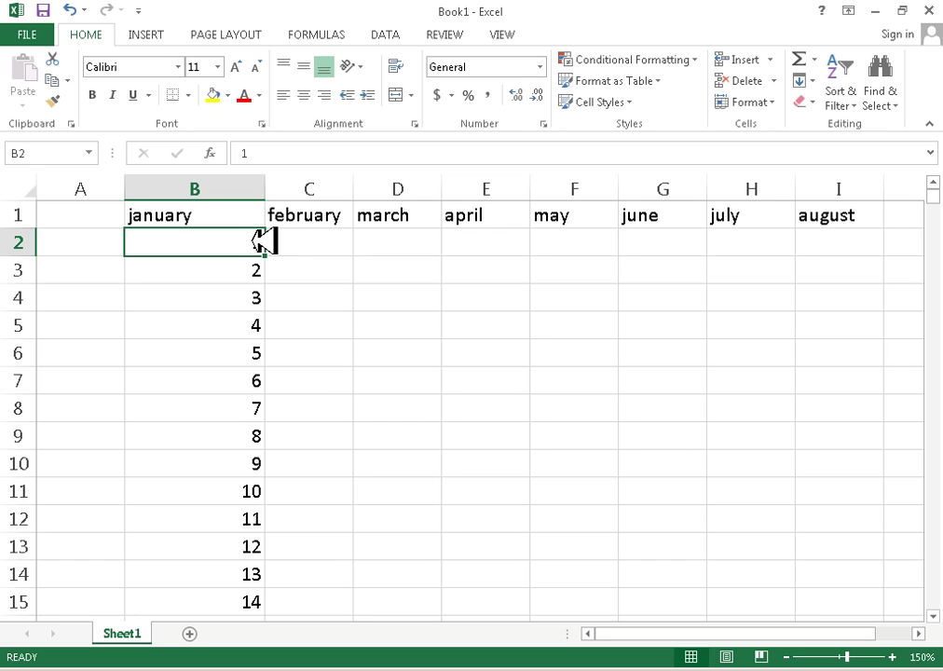
{"action": "scroll", "coordinate": [322, 287], "scroll_direction": "down", "scroll_amount": 10}
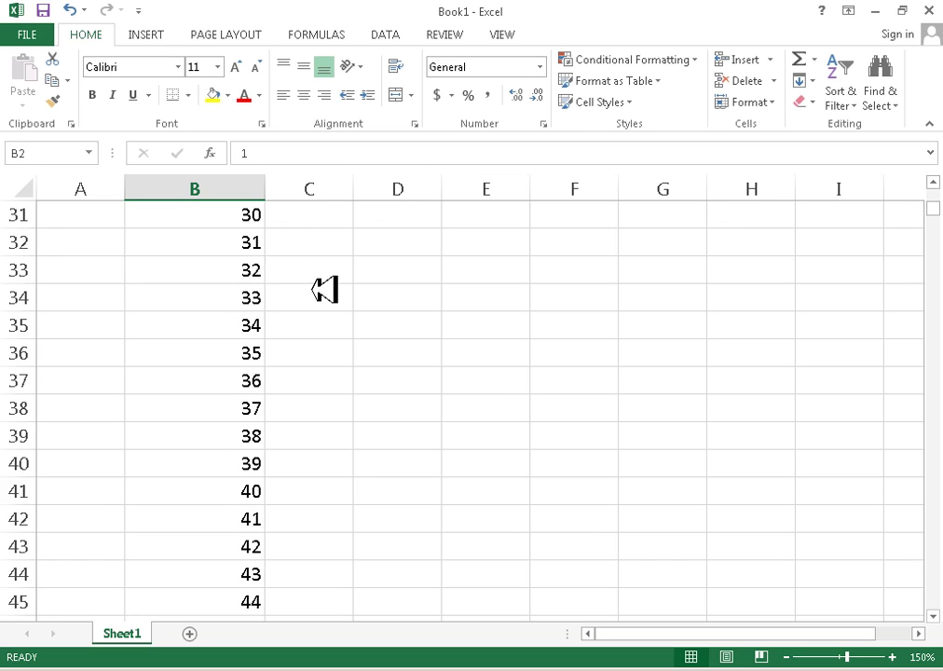
{"action": "scroll", "coordinate": [322, 288], "scroll_direction": "up", "scroll_amount": 10}
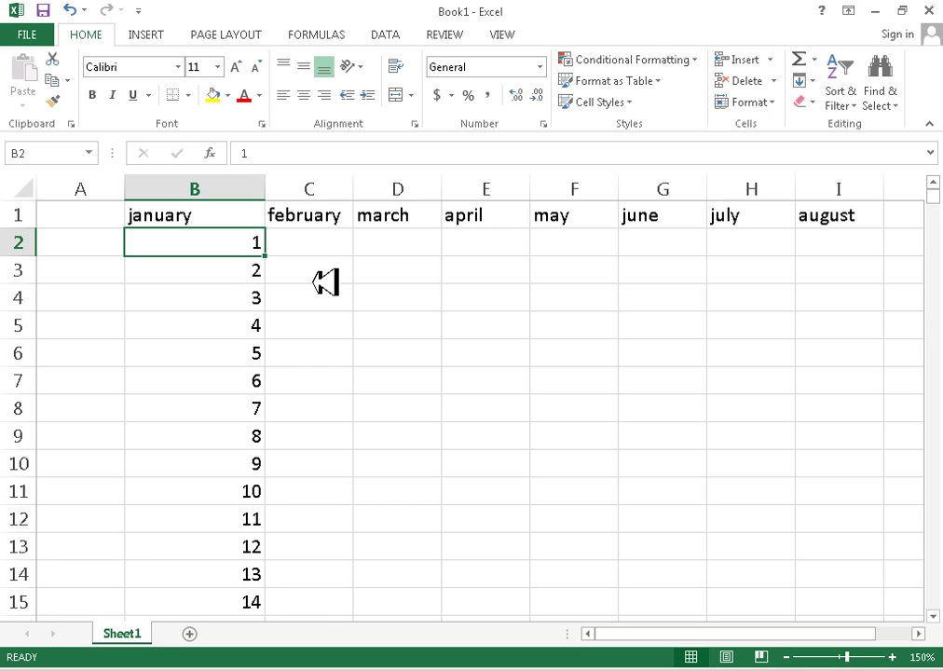
{"action": "key", "text": "ctrl+Down"}
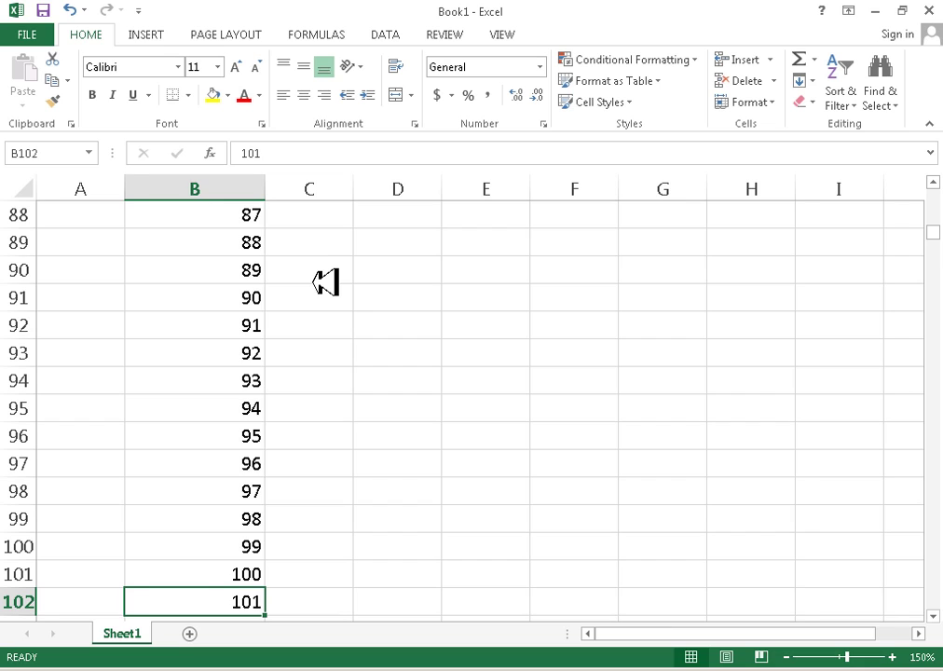
{"action": "key", "text": "ctrl+Down"}
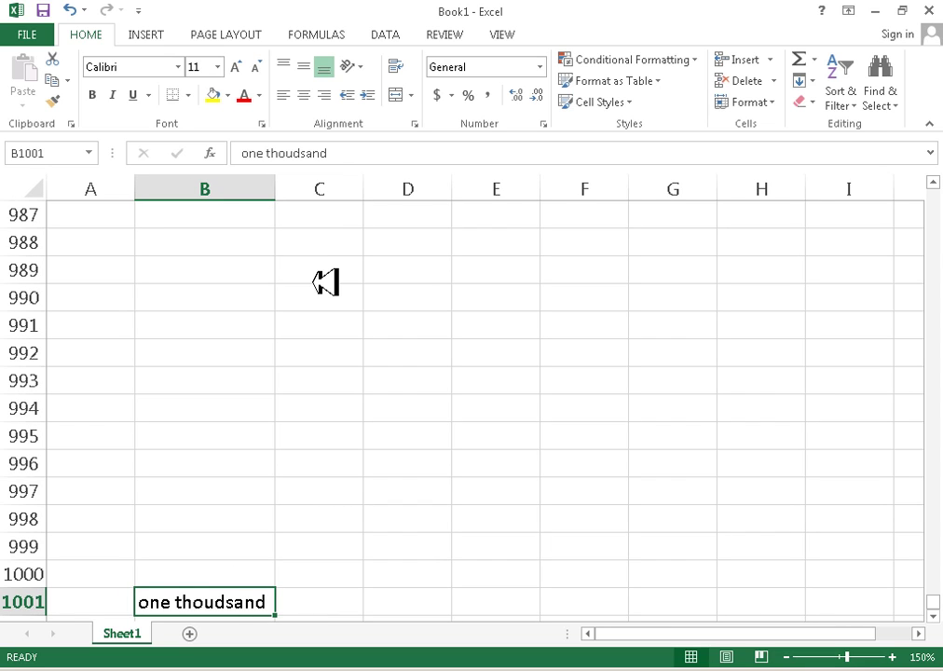
{"action": "key", "text": "ctrl+Down"}
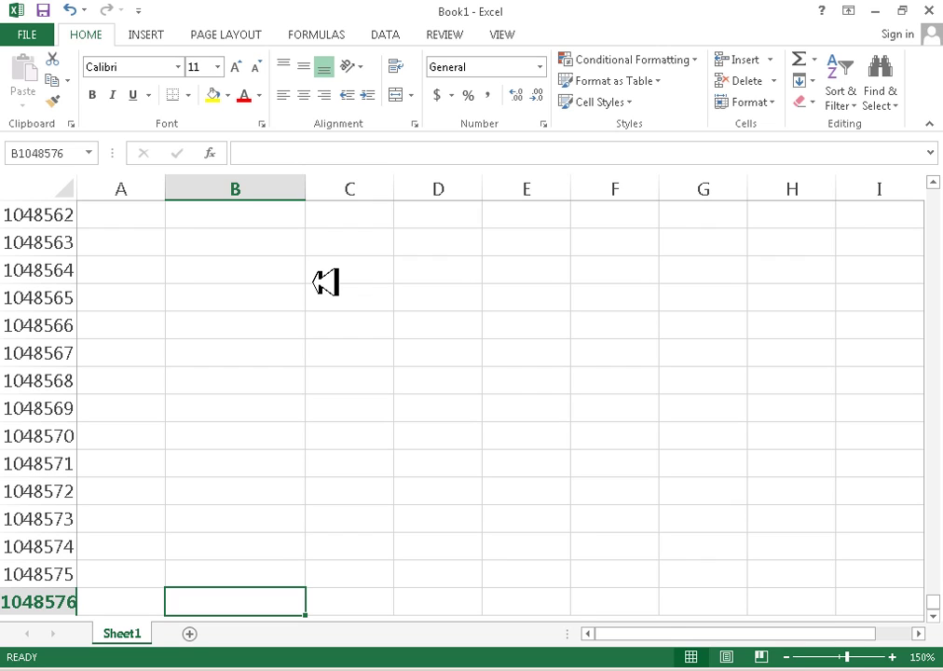
{"action": "key", "text": "ctrl+Up"}
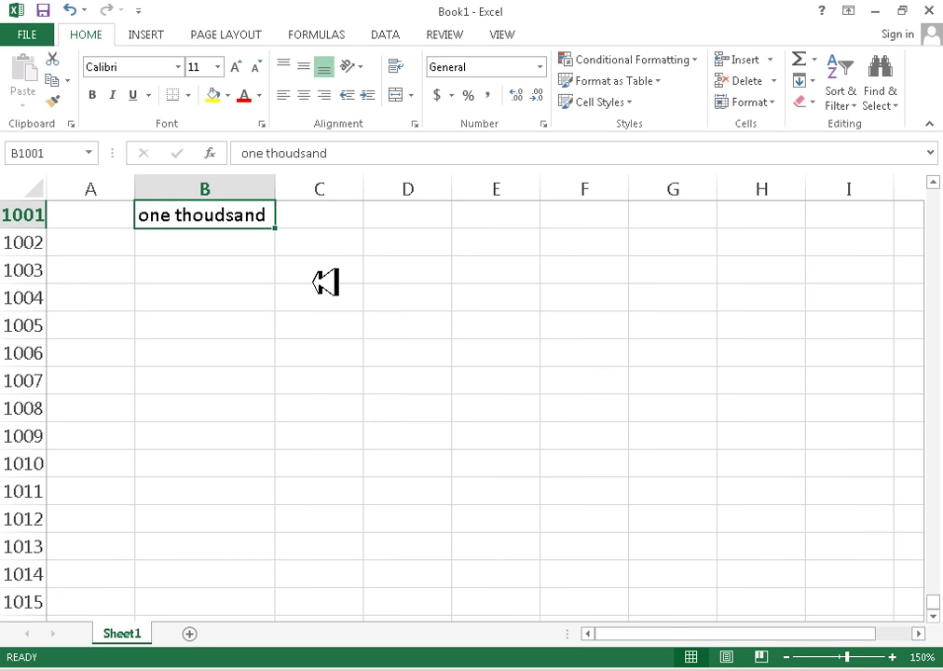
{"action": "key", "text": "ctrl+Up"}
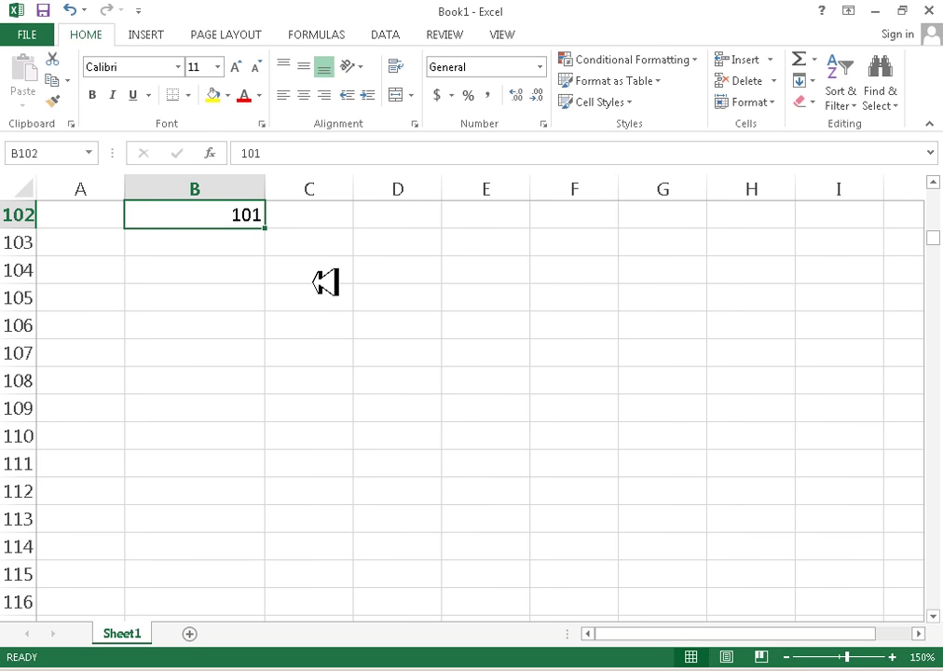
{"action": "key", "text": "ctrl+Up"}
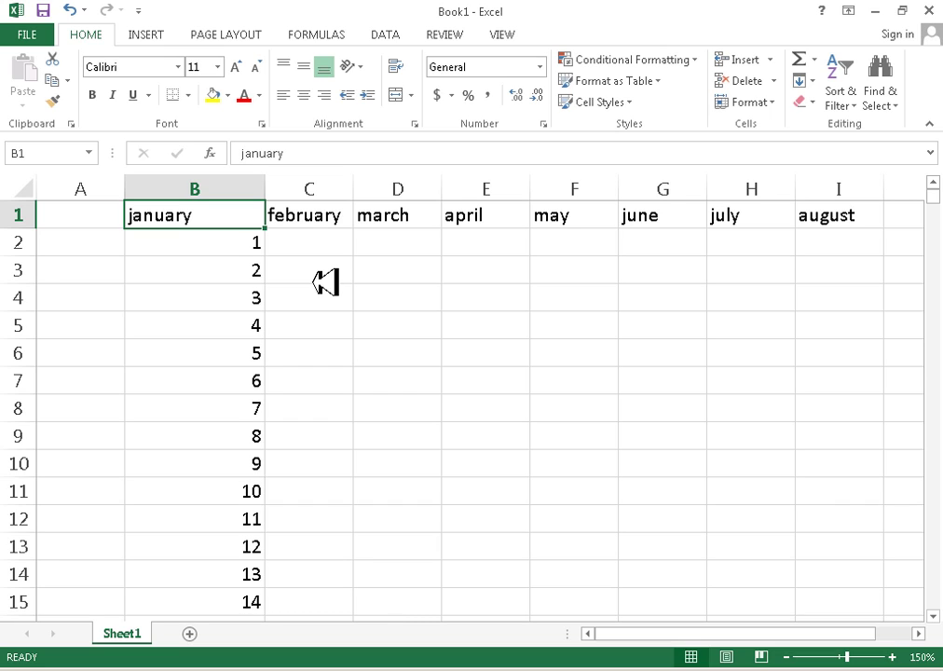
{"action": "key", "text": "ctrl+Right"}
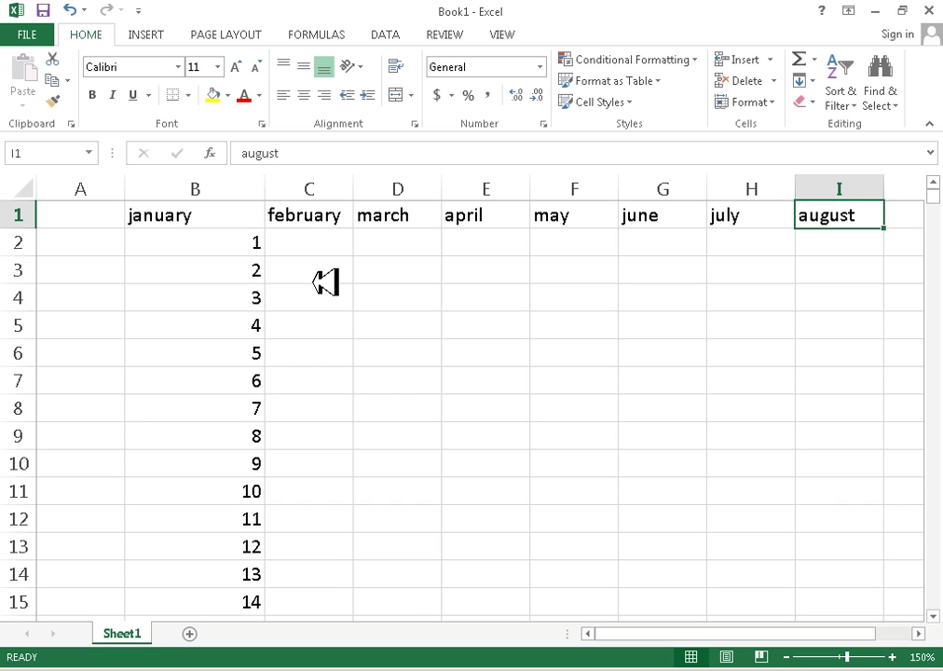
{"action": "scroll", "coordinate": [291, 276], "scroll_direction": "down", "scroll_amount": 2}
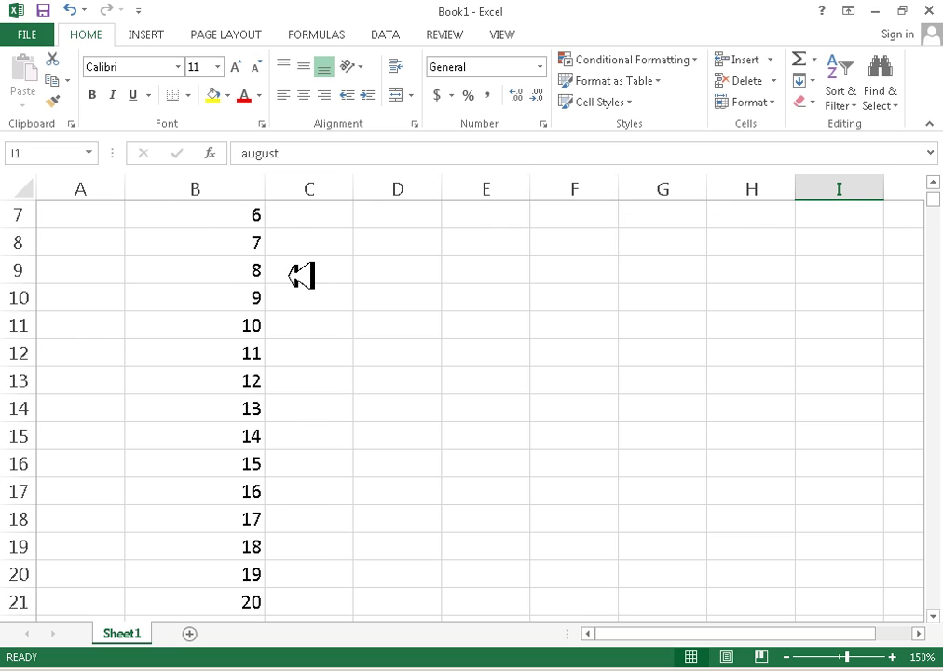
{"action": "scroll", "coordinate": [298, 275], "scroll_direction": "down", "scroll_amount": 20}
{"action": "scroll", "coordinate": [296, 277], "scroll_direction": "up", "scroll_amount": 3}
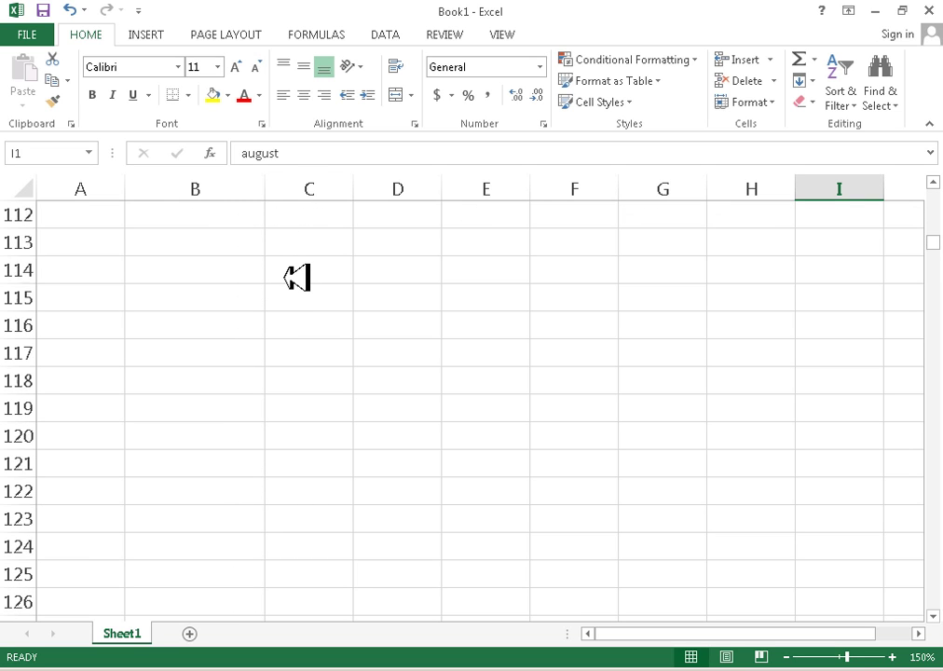
{"action": "scroll", "coordinate": [298, 276], "scroll_direction": "up", "scroll_amount": 20}
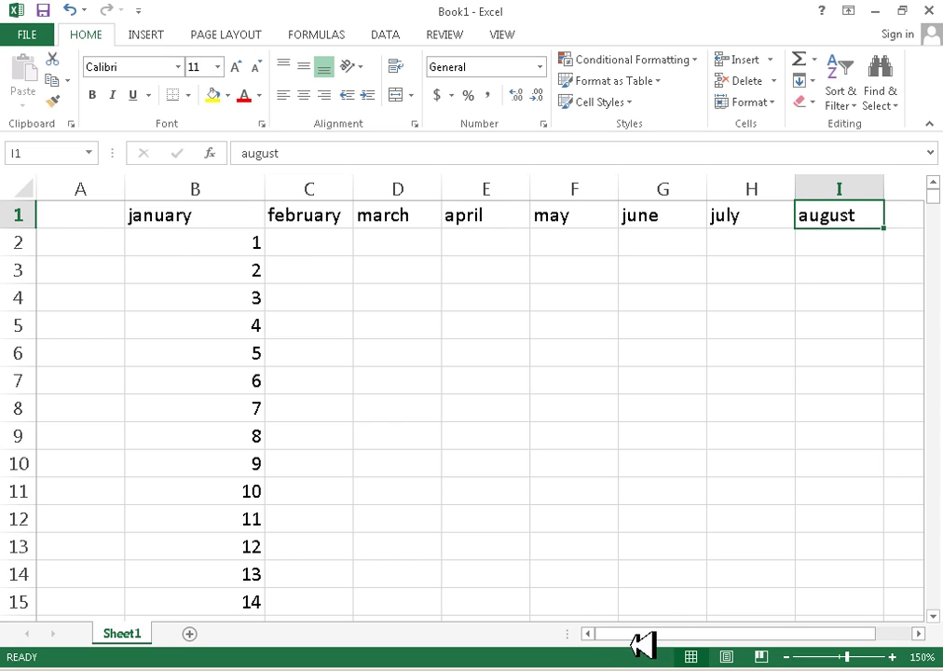
Enter 'something' in cell K1, one column past the august heading
{"action": "left_click_drag", "start_coordinate": [642, 643], "coordinate": [720, 616]}
{"action": "left_click", "coordinate": [907, 216]}
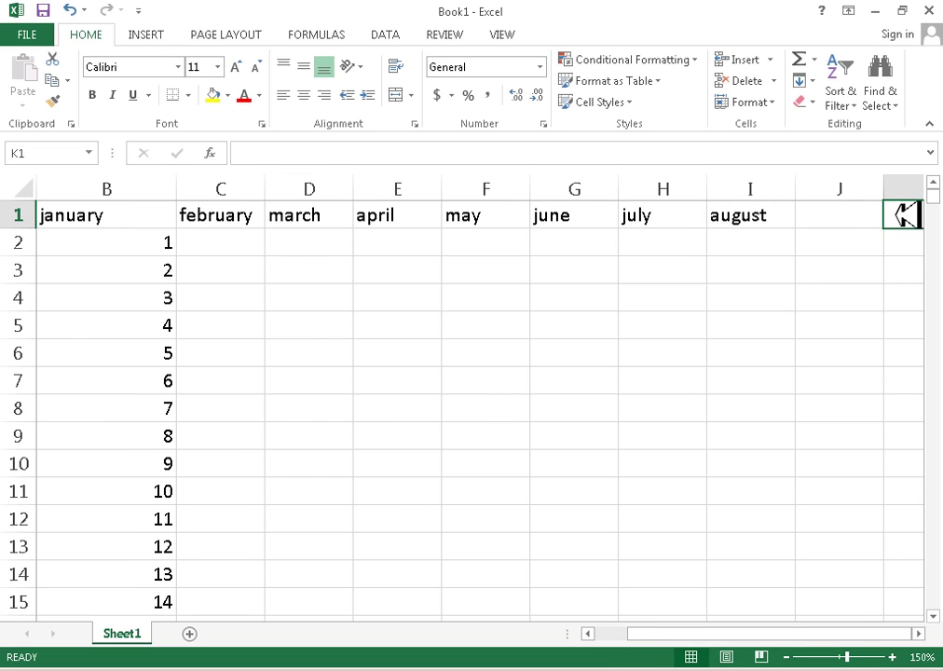
{"action": "type", "text": "something"}
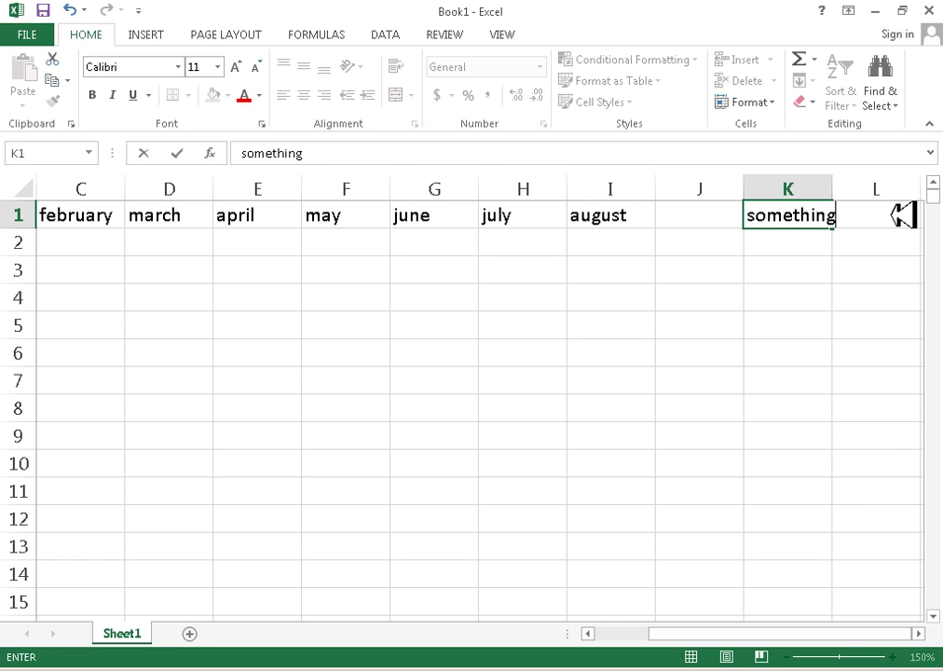
{"action": "key", "text": "Return"}
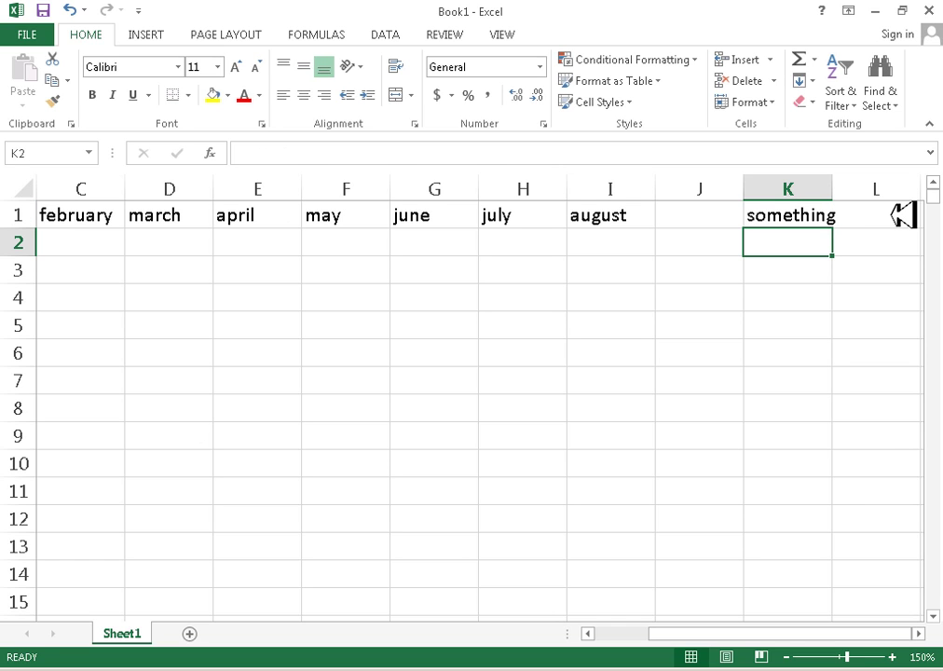
{"action": "left_click_drag", "start_coordinate": [787, 639], "coordinate": [730, 619]}
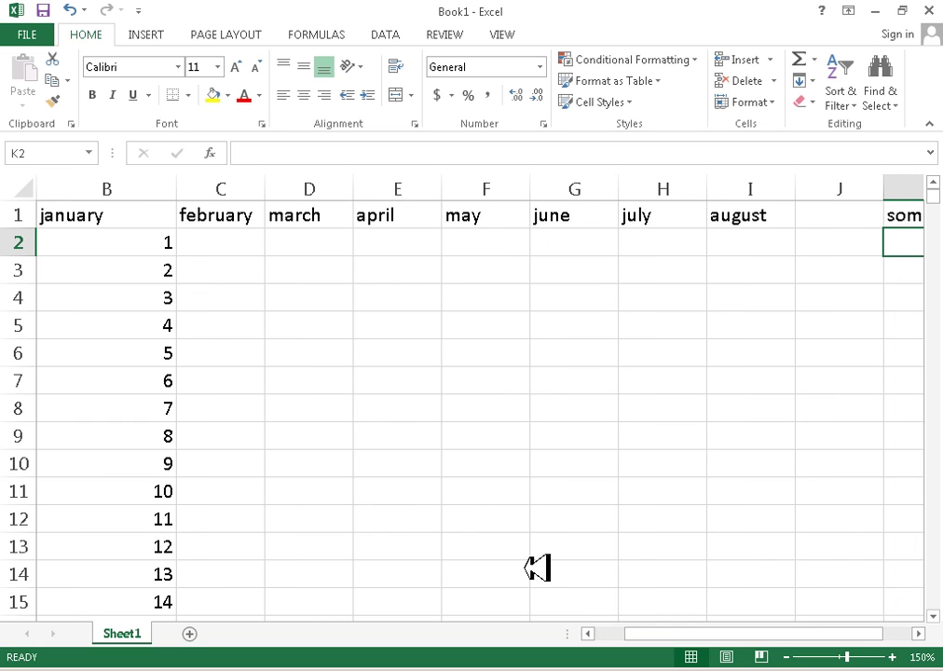
Zoom the sheet out to 140% so K1's 'something' fits, then select the january heading
{"action": "left_click", "coordinate": [791, 656]}
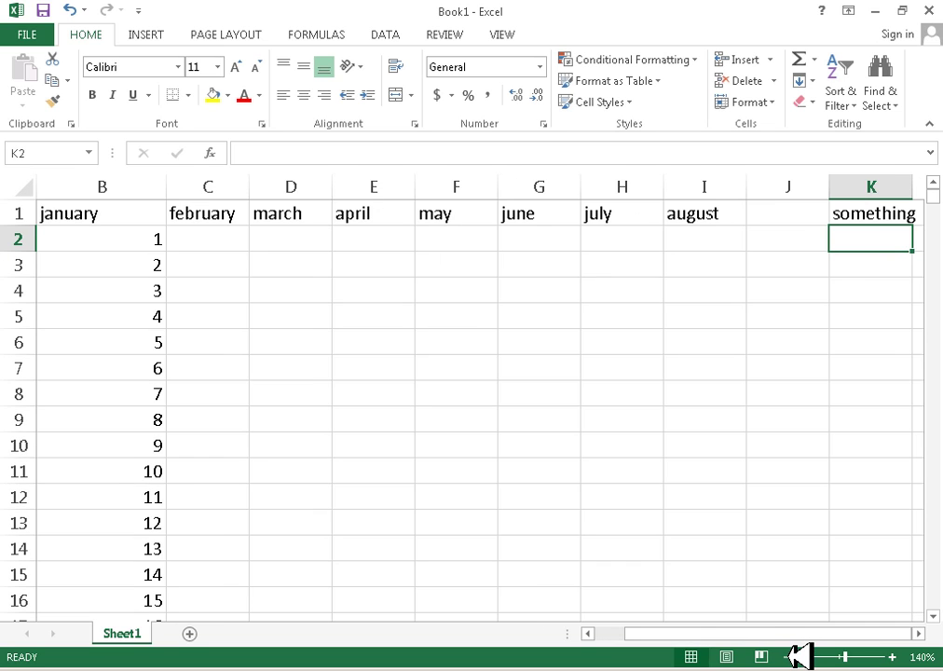
{"action": "left_click", "coordinate": [792, 656]}
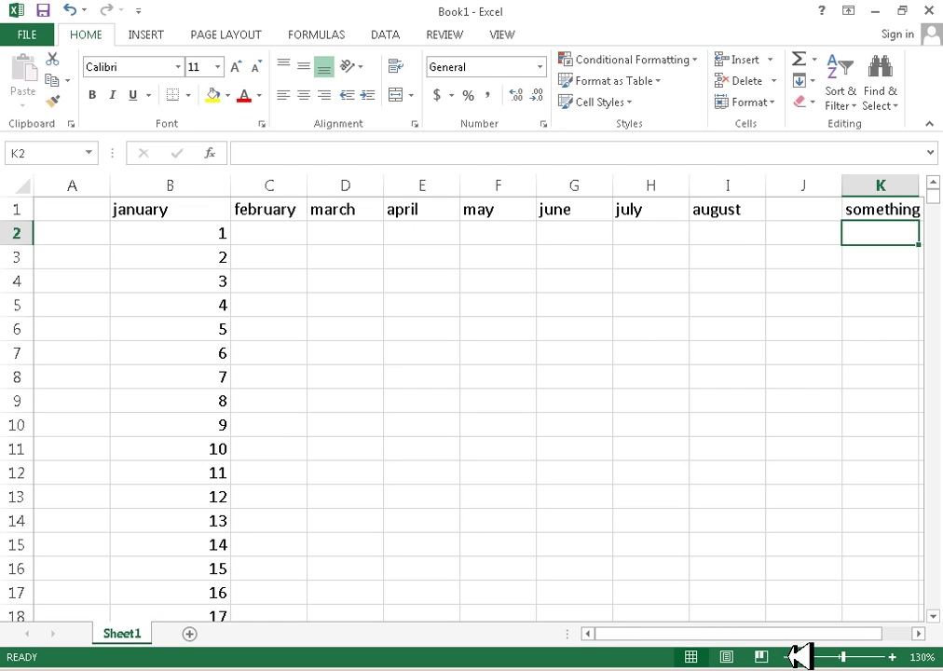
{"action": "left_click", "coordinate": [894, 656]}
{"action": "left_click_drag", "start_coordinate": [789, 635], "coordinate": [790, 635]}
{"action": "left_click", "coordinate": [67, 221]}
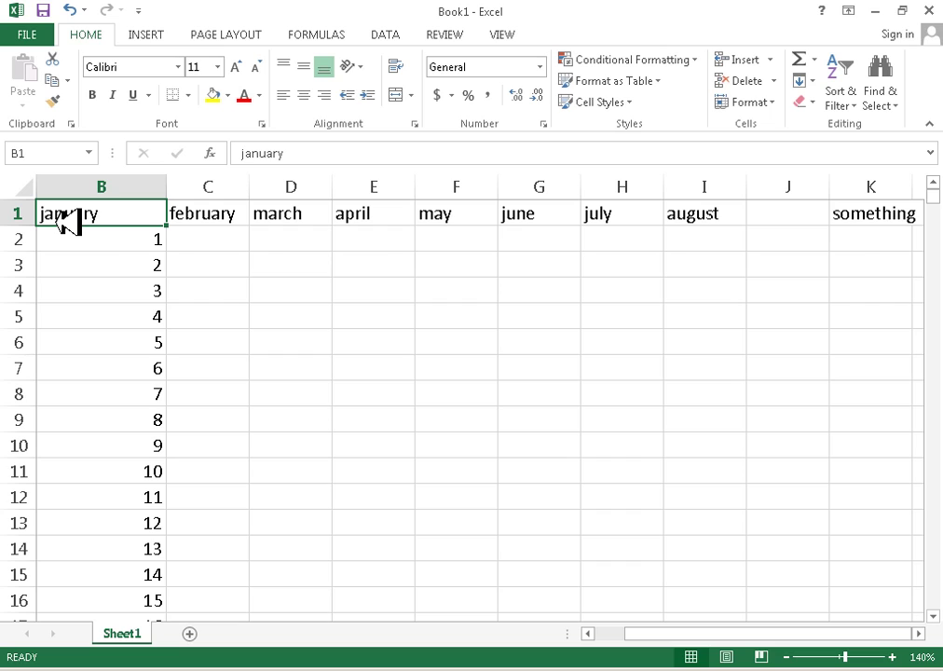
{"action": "key", "text": "ctrl+Right"}
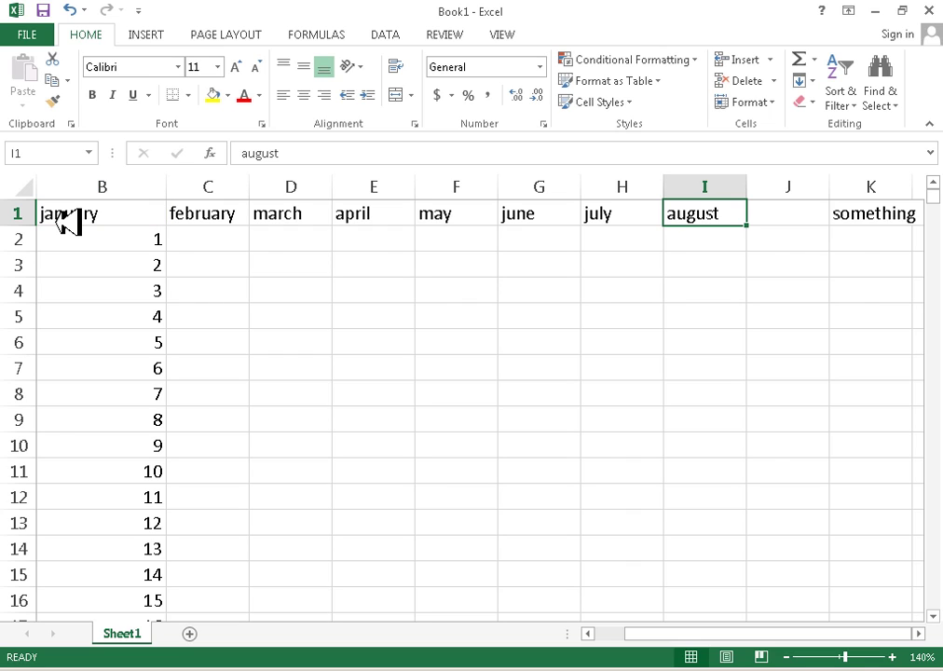
{"action": "left_click", "coordinate": [813, 219]}
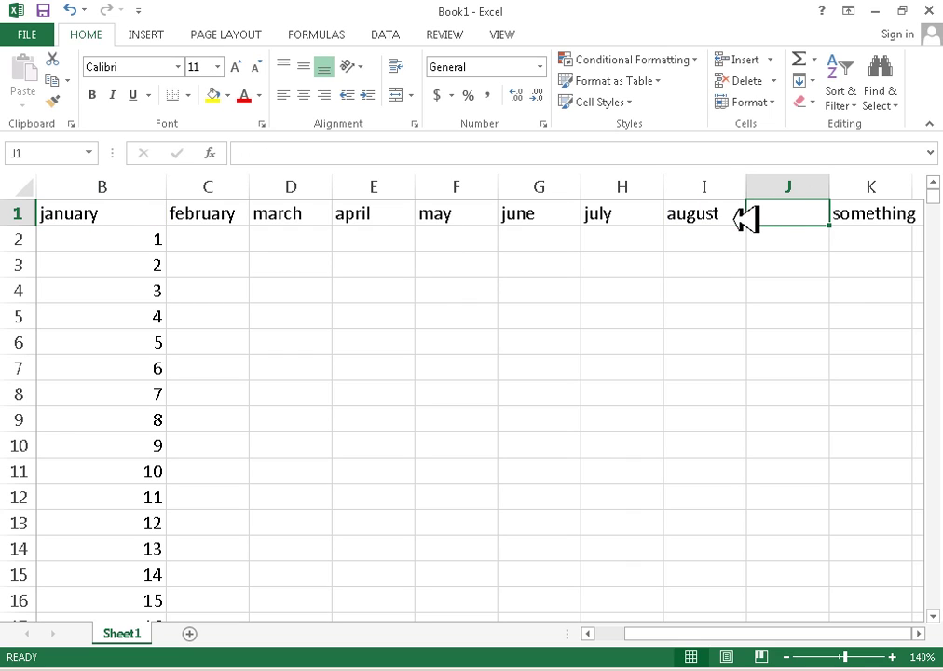
{"action": "left_click", "coordinate": [733, 216]}
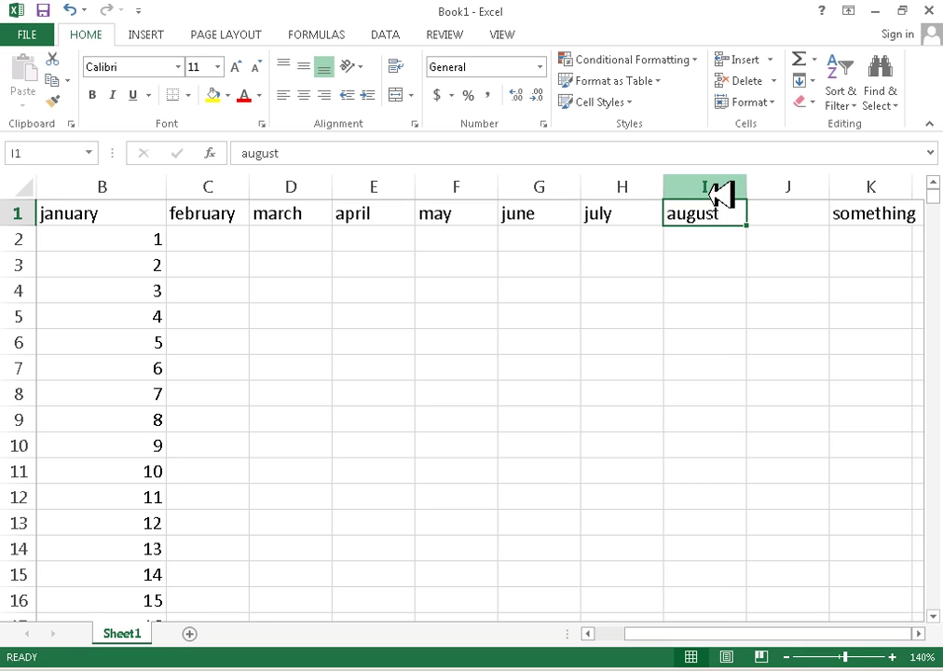
{"action": "key", "text": "ctrl+Right"}
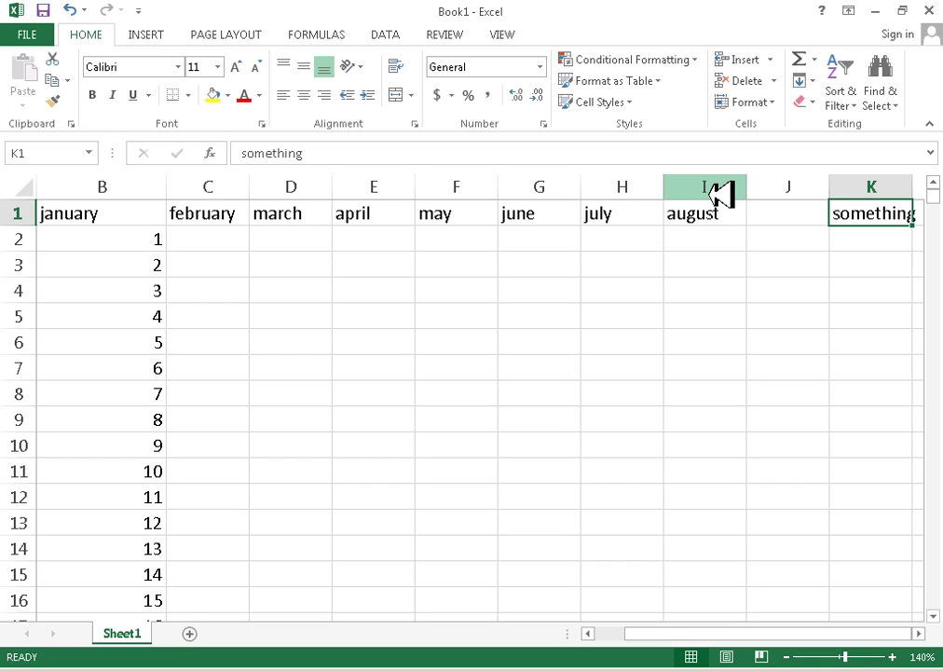
{"action": "left_click", "coordinate": [765, 212]}
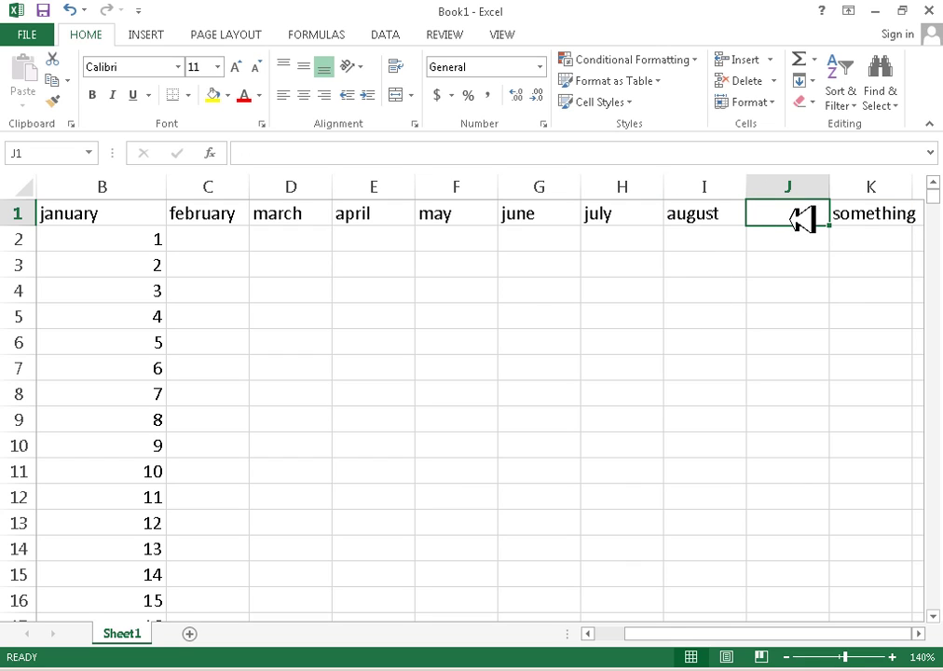
{"action": "key", "text": "Left"}
{"action": "left_click", "coordinate": [863, 213]}
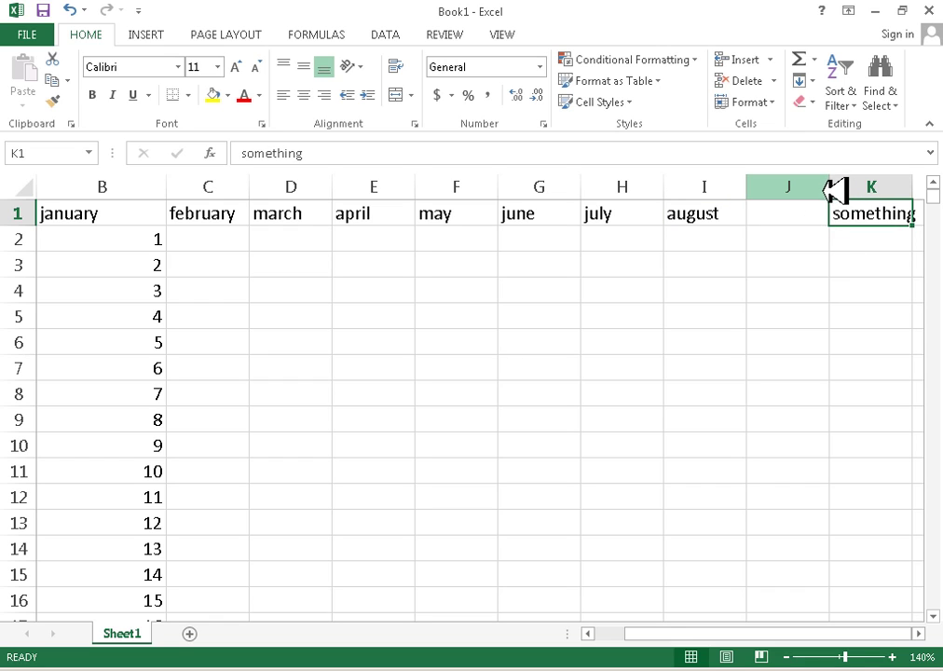
{"action": "left_click", "coordinate": [799, 212]}
{"action": "left_click", "coordinate": [844, 212]}
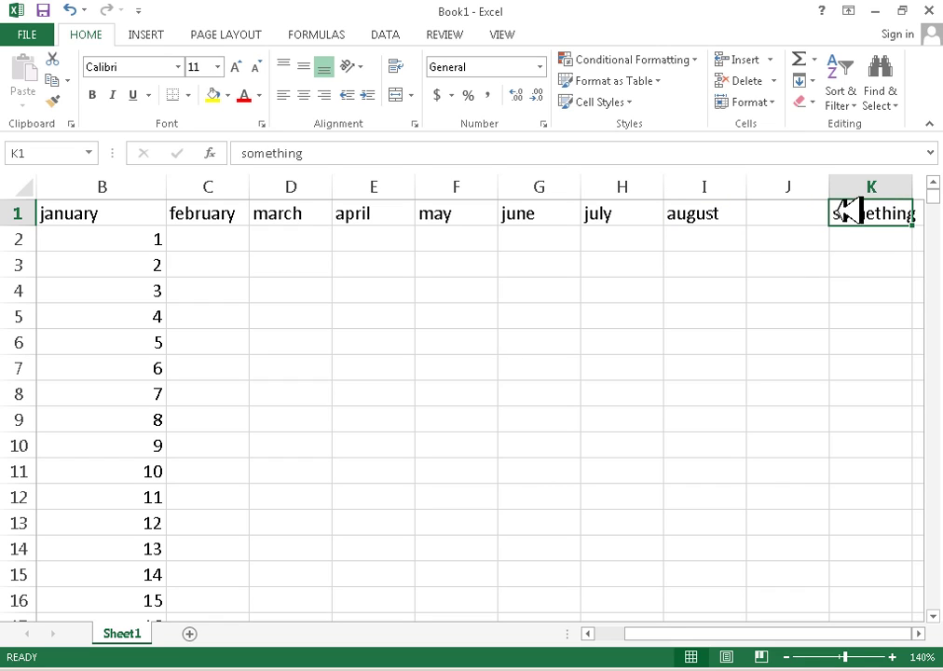
{"action": "left_click", "coordinate": [732, 213]}
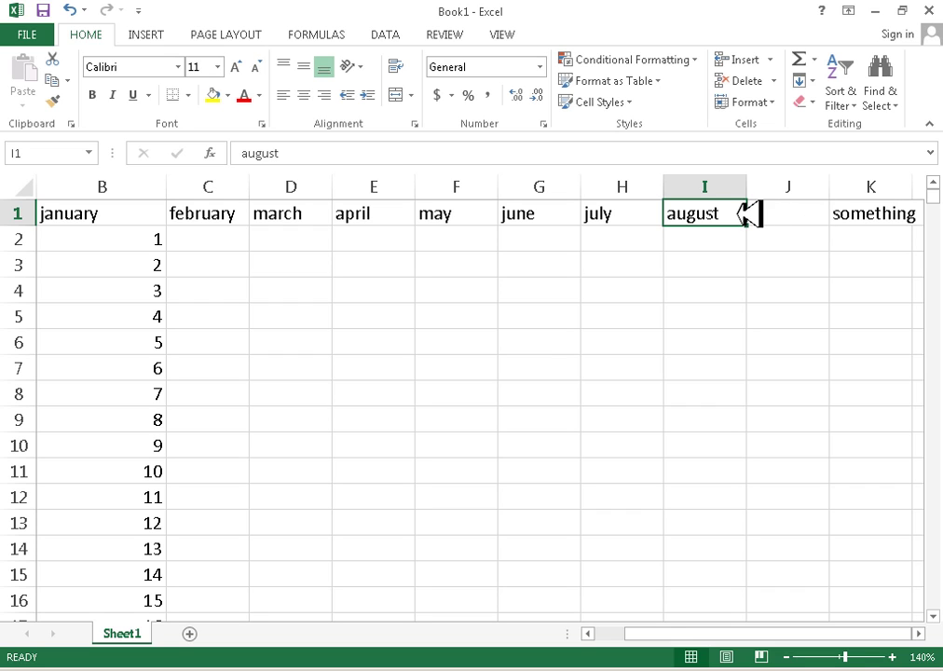
{"action": "left_click", "coordinate": [859, 213]}
{"action": "left_click", "coordinate": [729, 212]}
{"action": "left_click", "coordinate": [825, 212]}
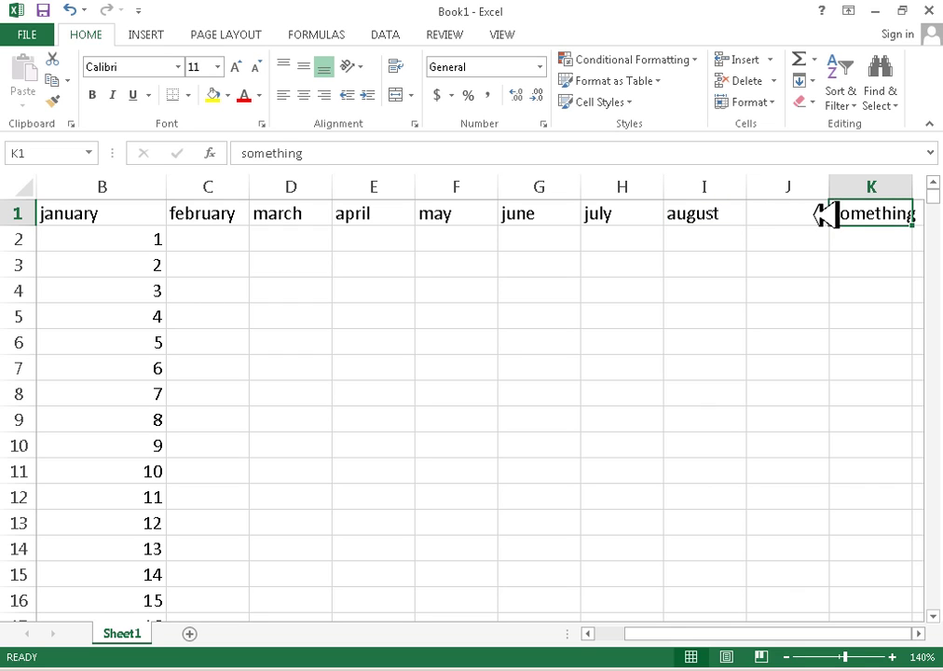
{"action": "left_click", "coordinate": [741, 213]}
{"action": "left_click", "coordinate": [888, 212]}
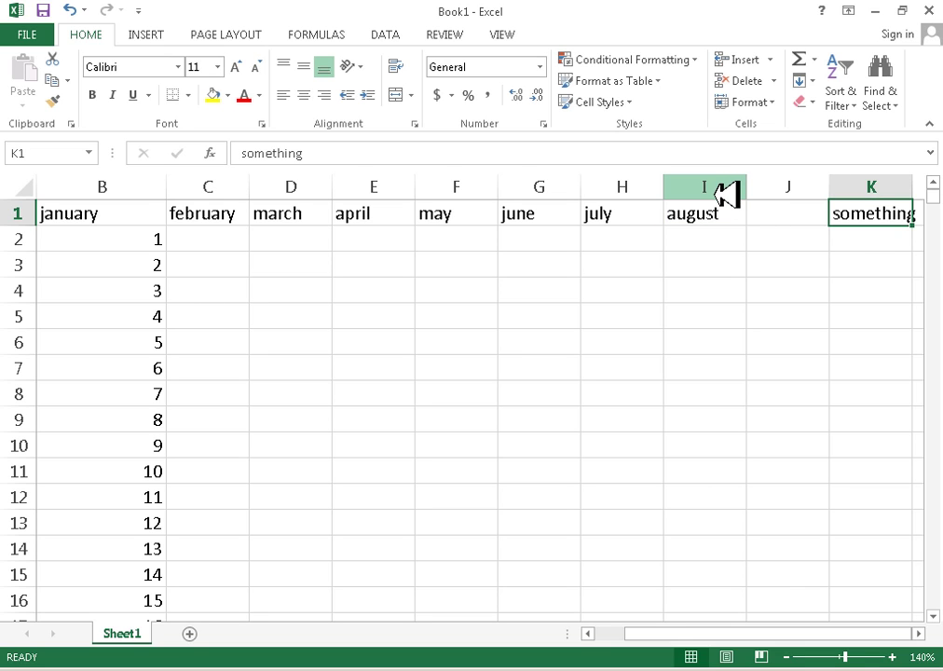
{"action": "left_click", "coordinate": [726, 212]}
{"action": "left_click", "coordinate": [902, 209]}
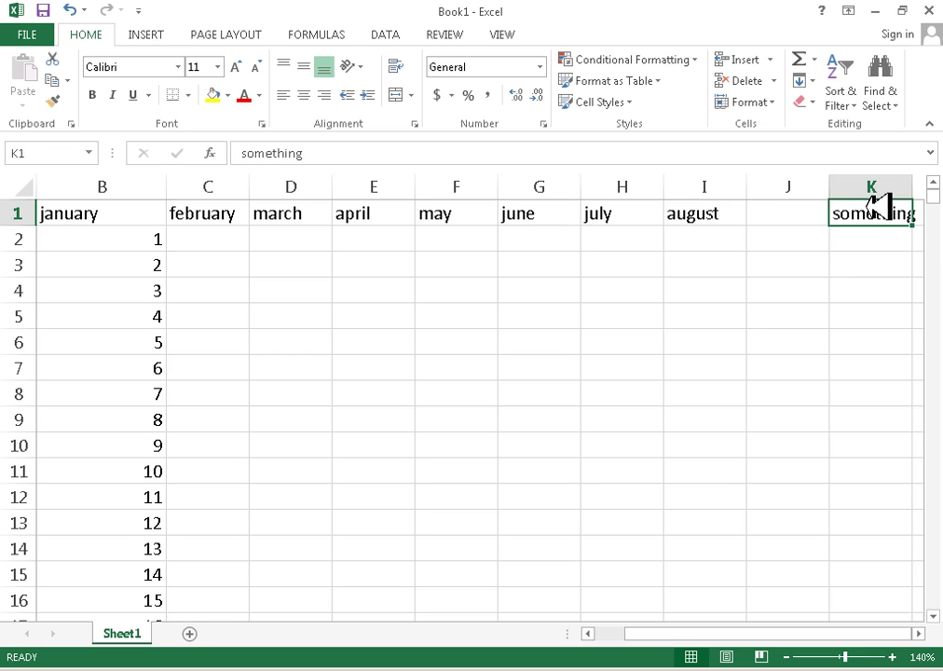
{"action": "scroll", "coordinate": [169, 293], "scroll_direction": "down", "scroll_amount": 4}
{"action": "scroll", "coordinate": [163, 293], "scroll_direction": "down", "scroll_amount": 8}
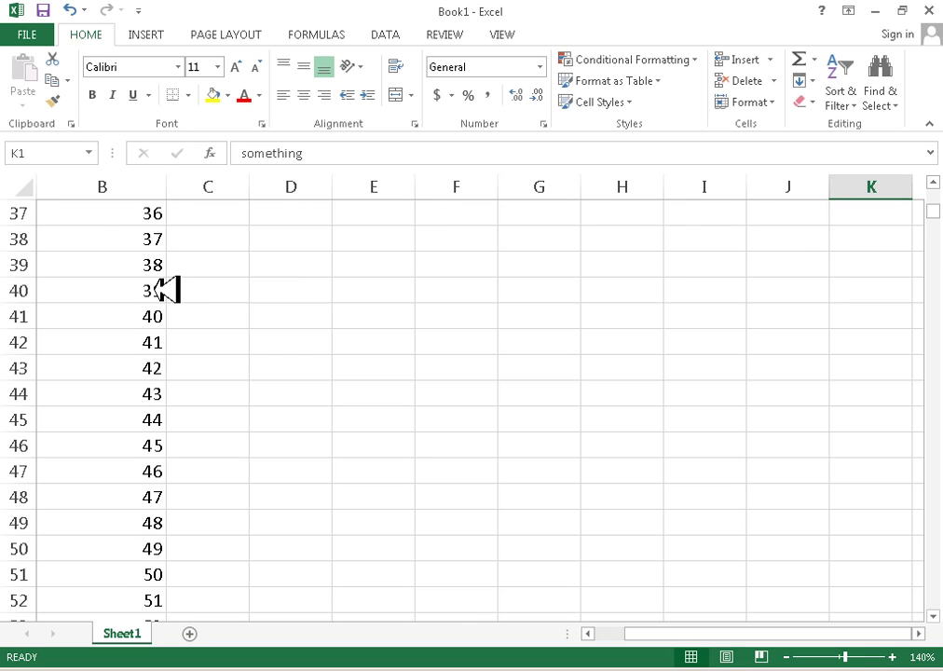
{"action": "scroll", "coordinate": [166, 290], "scroll_direction": "up", "scroll_amount": 12}
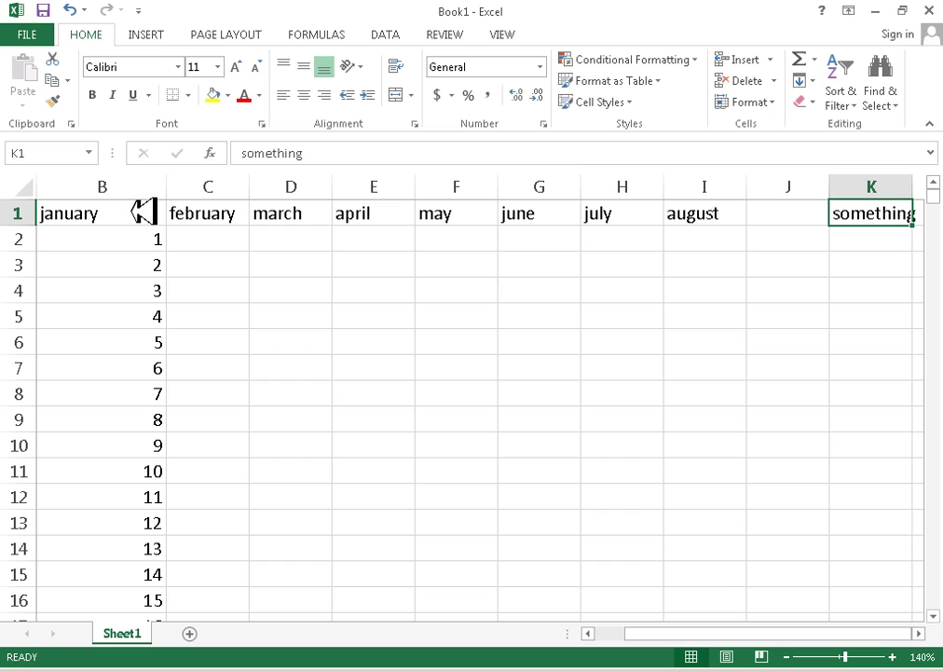
{"action": "left_click", "coordinate": [149, 212]}
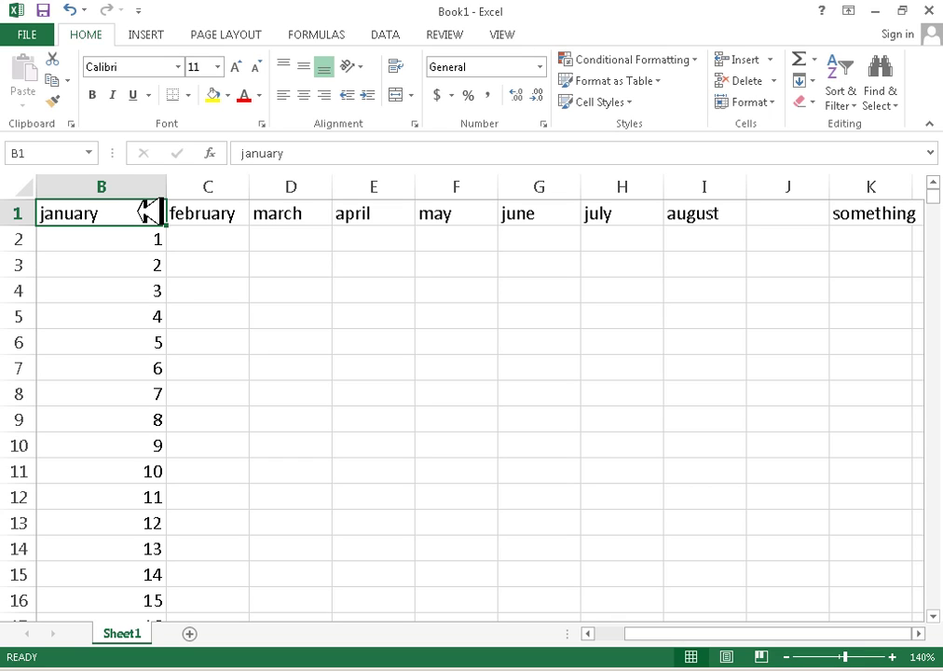
{"action": "key", "text": "ctrl+Down"}
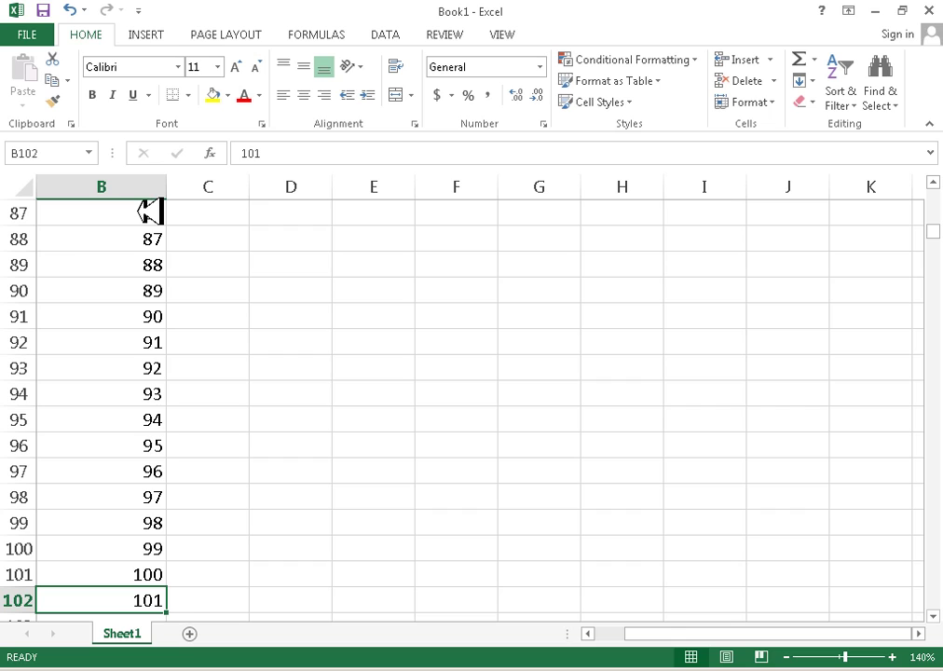
{"action": "key", "text": "ctrl+Down"}
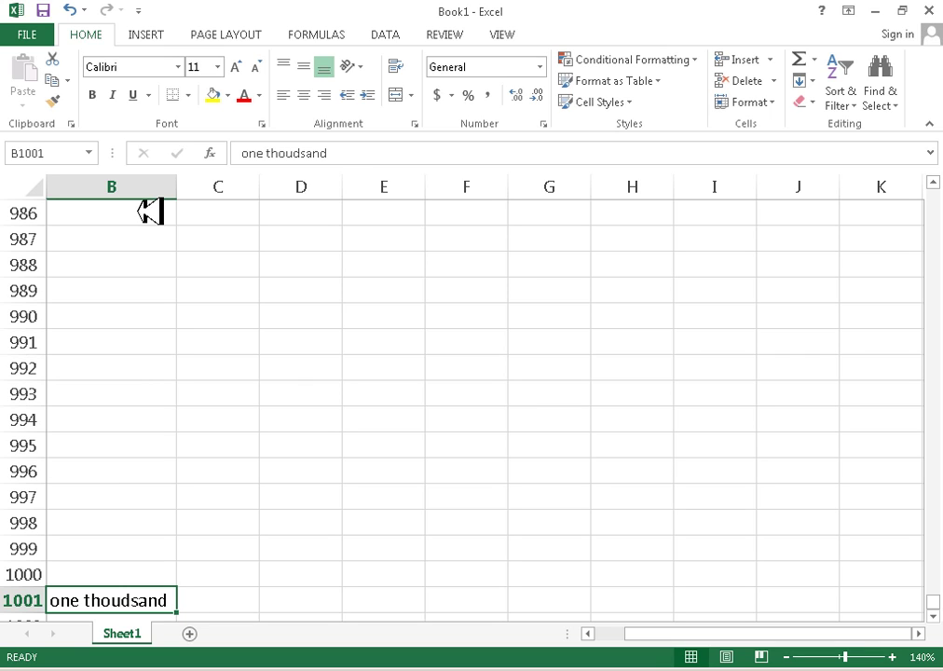
{"action": "key", "text": "ctrl+Down"}
{"action": "key", "text": "ctrl+Home"}
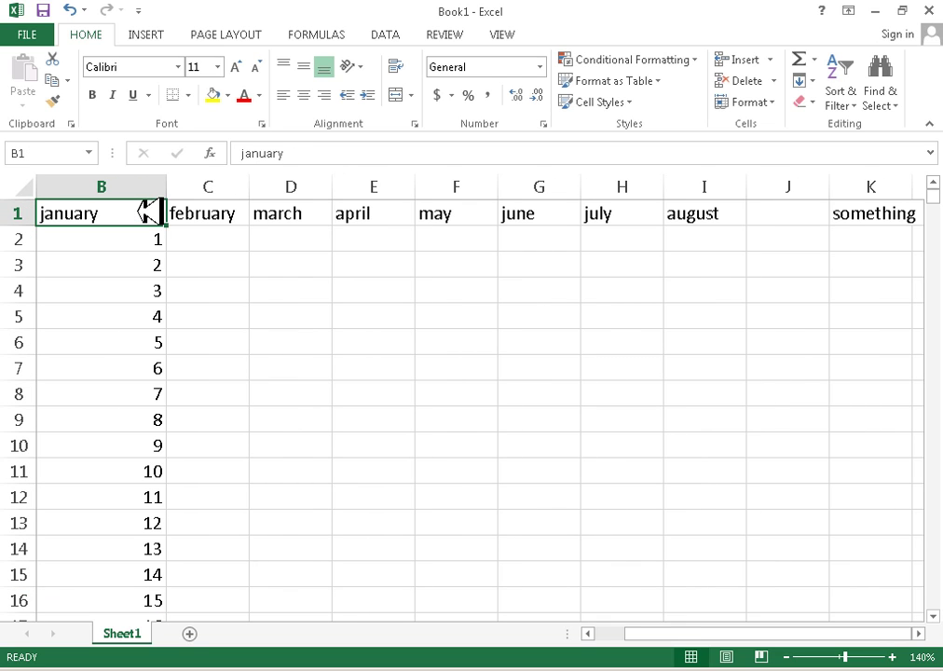
{"action": "key", "text": "ctrl+Right"}
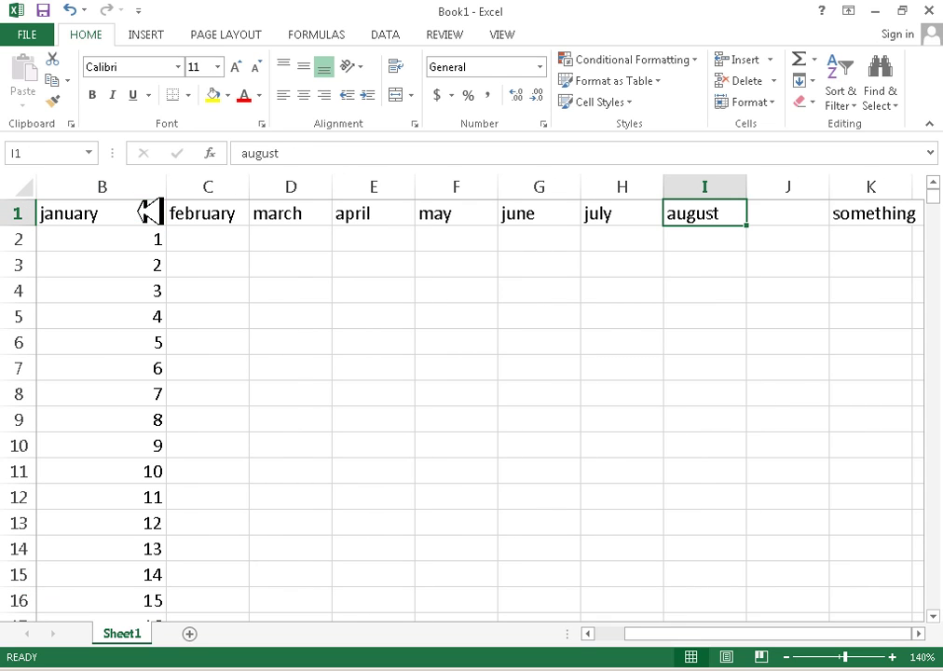
{"action": "key", "text": "ctrl+Right"}
{"action": "key", "text": "ctrl+Right"}
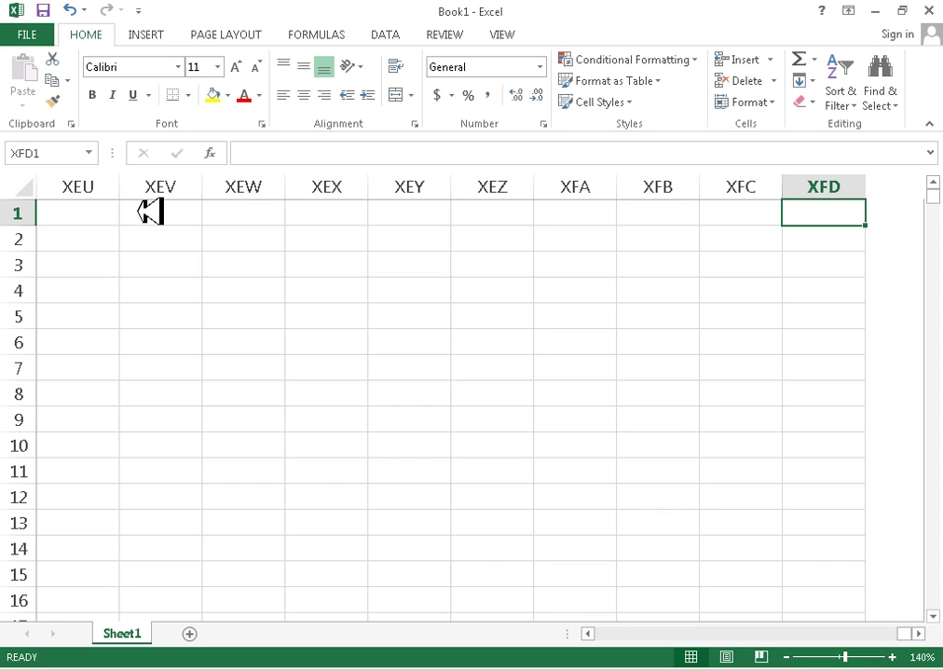
{"action": "key", "text": "ctrl+Left"}
{"action": "key", "text": "ctrl+Left"}
{"action": "key", "text": "ctrl+Left"}
{"action": "key", "text": "ctrl+Left"}
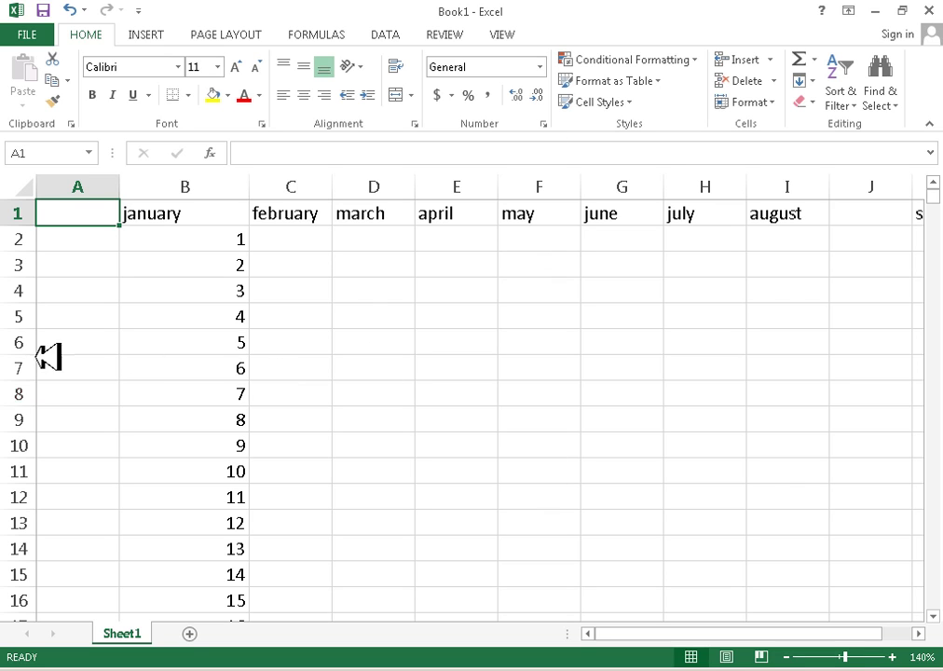
Select the january numbers from B2 down to B48, redoing the drag until the range is right
{"action": "left_click_drag", "start_coordinate": [238, 238], "coordinate": [249, 619]}
{"action": "scroll", "coordinate": [259, 291], "scroll_direction": "down", "scroll_amount": 3}
{"action": "scroll", "coordinate": [259, 291], "scroll_direction": "up", "scroll_amount": 3}
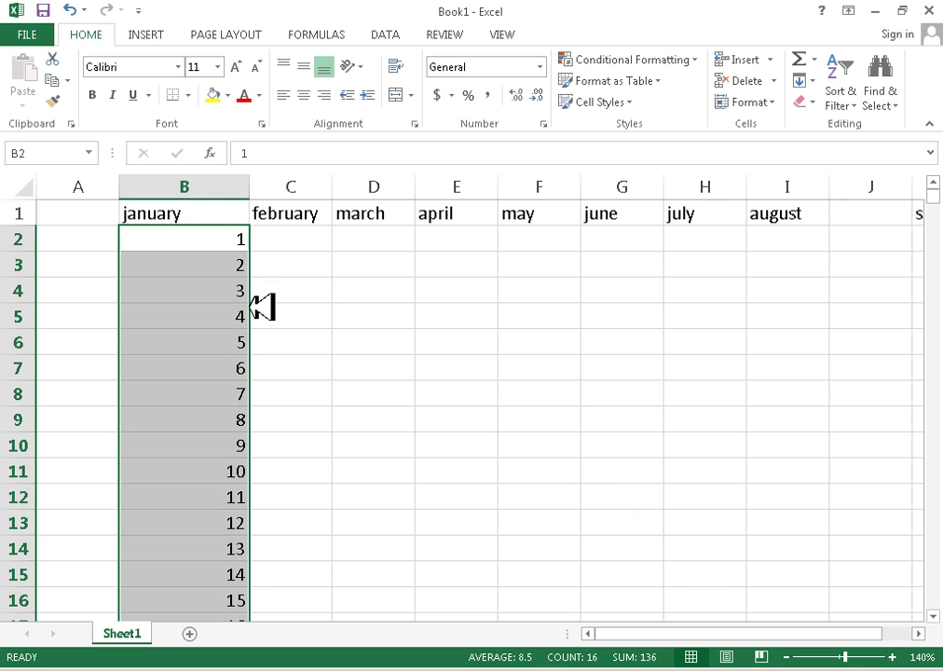
{"action": "key", "text": "Right"}
{"action": "key", "text": "Right"}
{"action": "key", "text": "Down"}
{"action": "key", "text": "Down"}
{"action": "left_click_drag", "start_coordinate": [237, 238], "coordinate": [236, 294]}
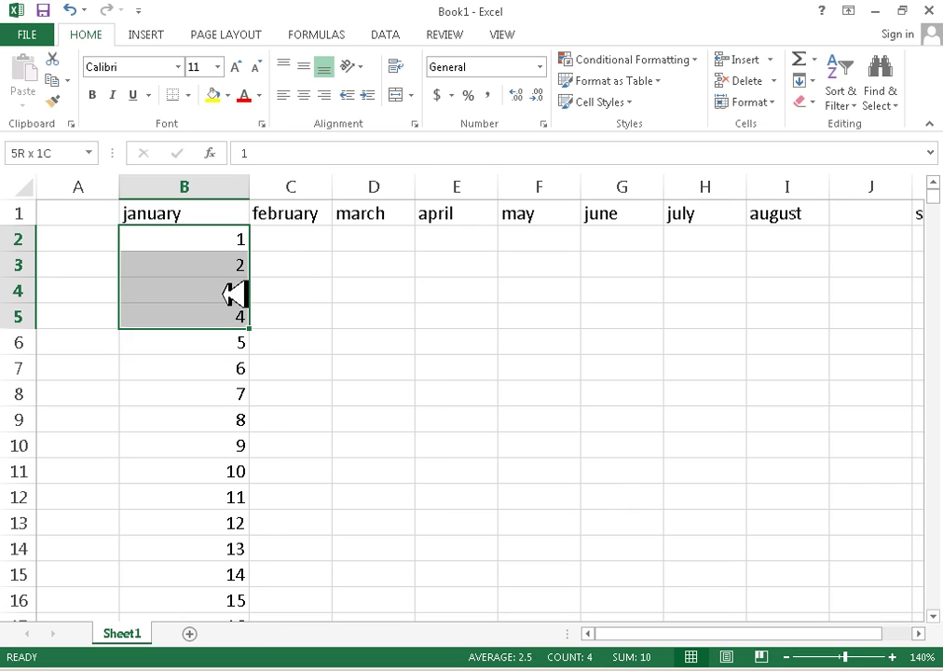
{"action": "left_click", "coordinate": [233, 261]}
{"action": "left_click_drag", "start_coordinate": [231, 238], "coordinate": [237, 595]}
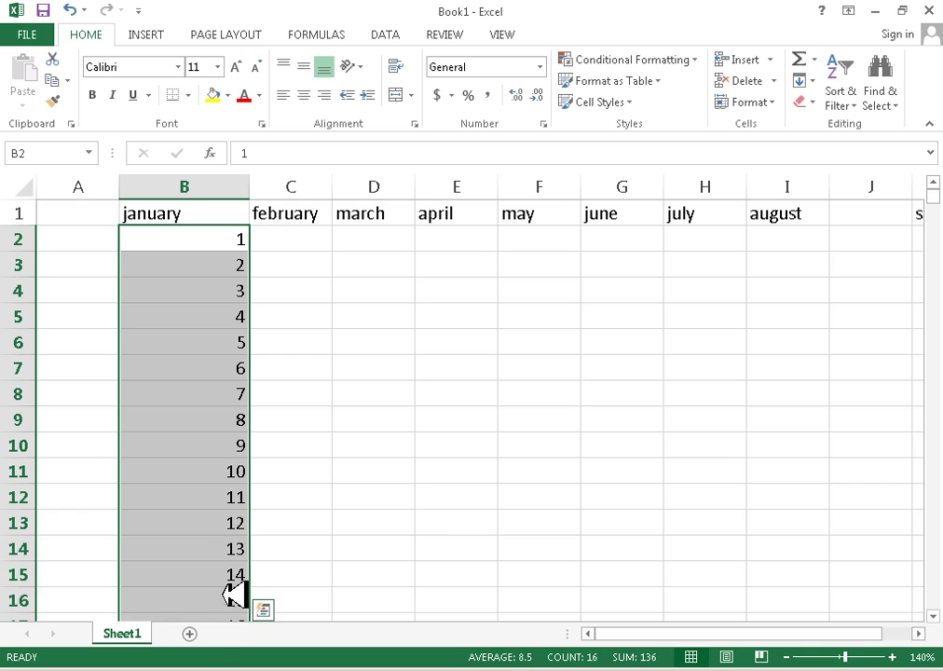
{"action": "left_click", "coordinate": [315, 273]}
{"action": "left_click_drag", "start_coordinate": [235, 244], "coordinate": [211, 519]}
{"action": "scroll", "coordinate": [253, 391], "scroll_direction": "up", "scroll_amount": 11}
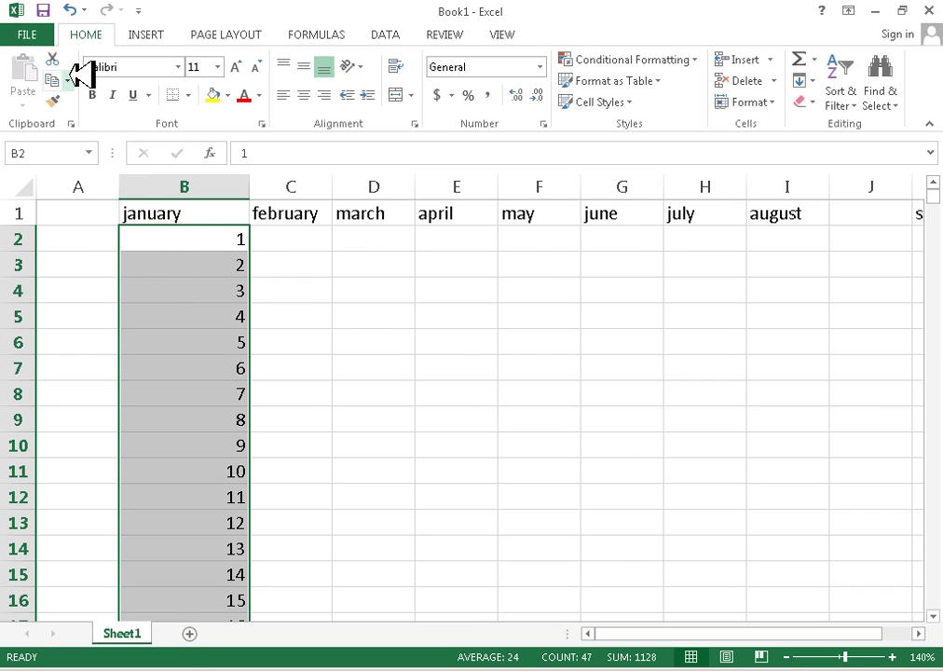
Cut january's numbers 1–47 and paste them under may starting at F2
{"action": "left_click", "coordinate": [53, 59]}
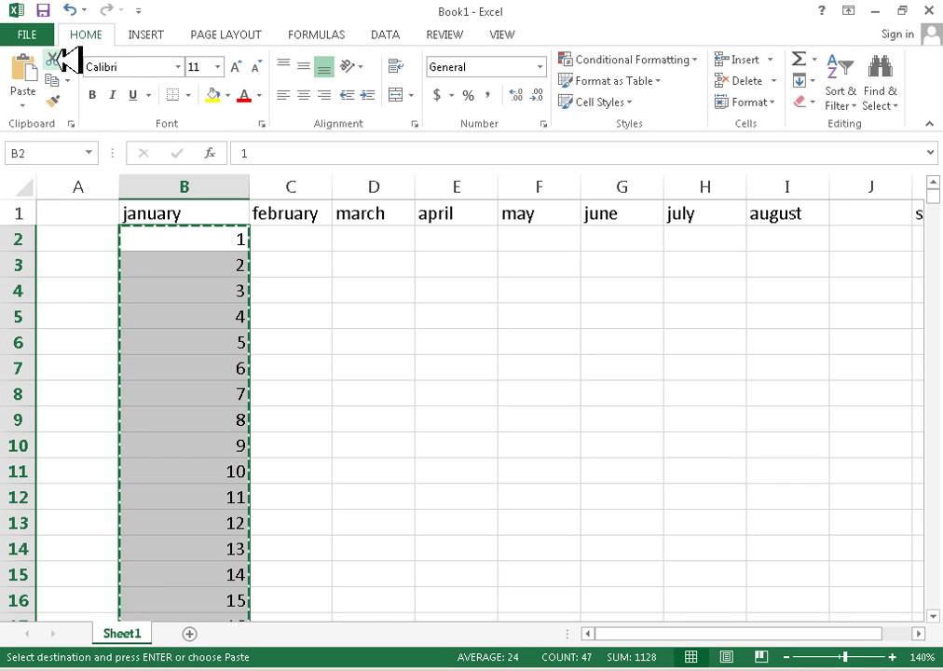
{"action": "left_click", "coordinate": [557, 241]}
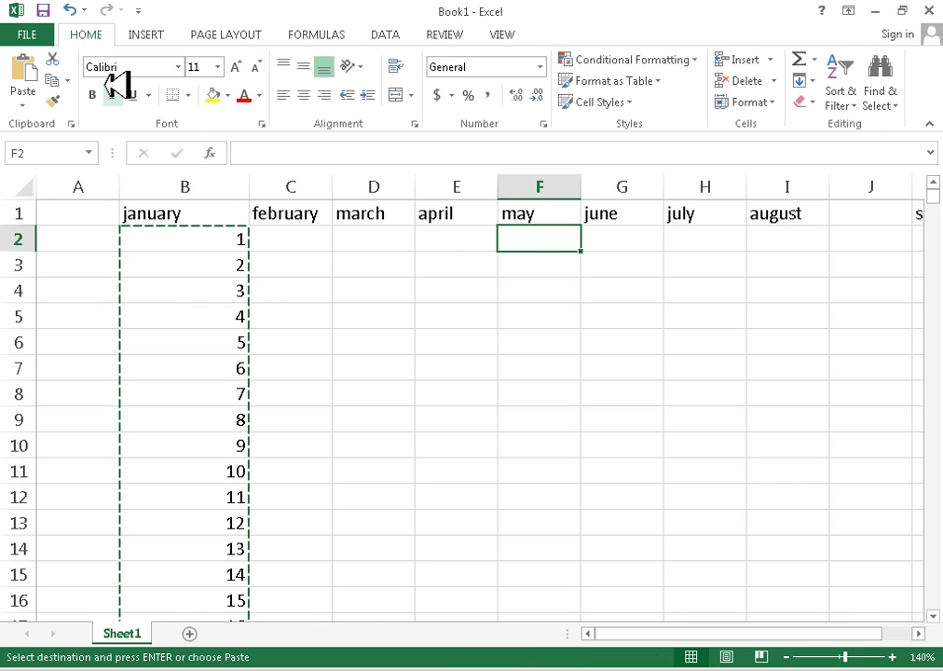
{"action": "left_click", "coordinate": [24, 71]}
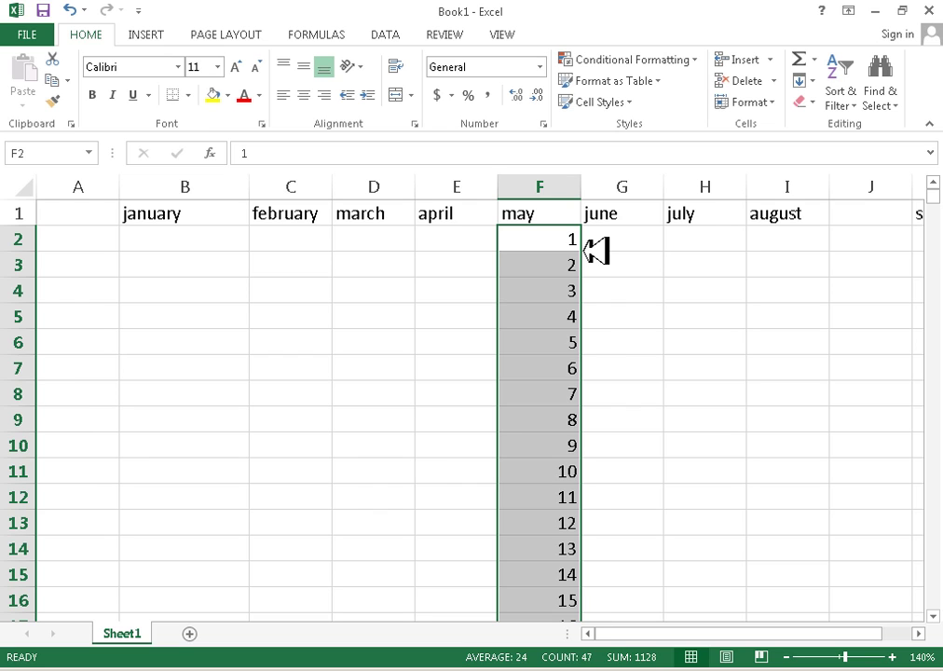
Check the numbers now in column F, then undo the move with Ctrl+Z
{"action": "scroll", "coordinate": [599, 498], "scroll_direction": "down", "scroll_amount": 14}
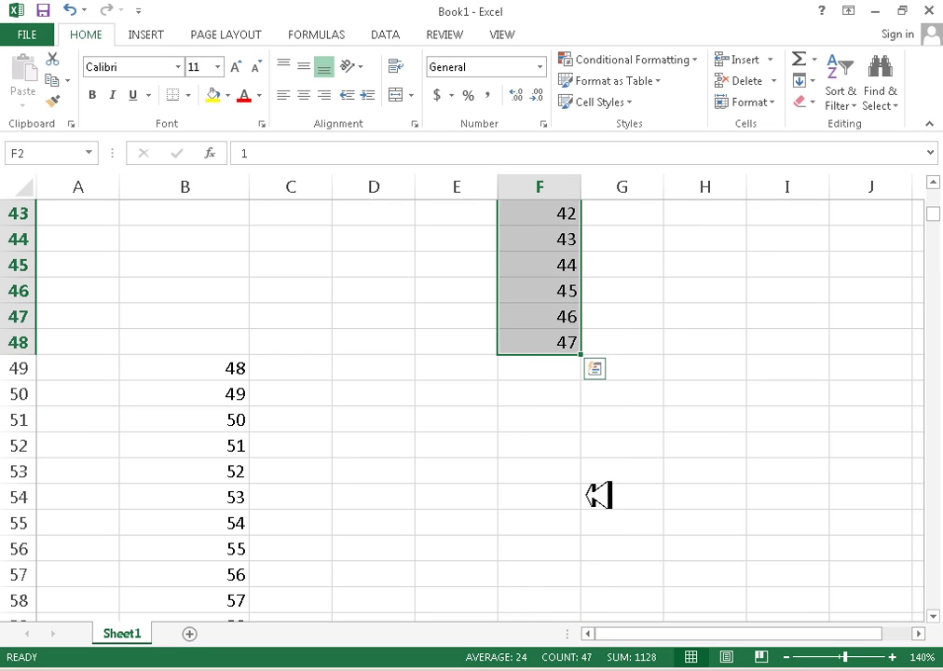
{"action": "scroll", "coordinate": [573, 380], "scroll_direction": "up", "scroll_amount": 14}
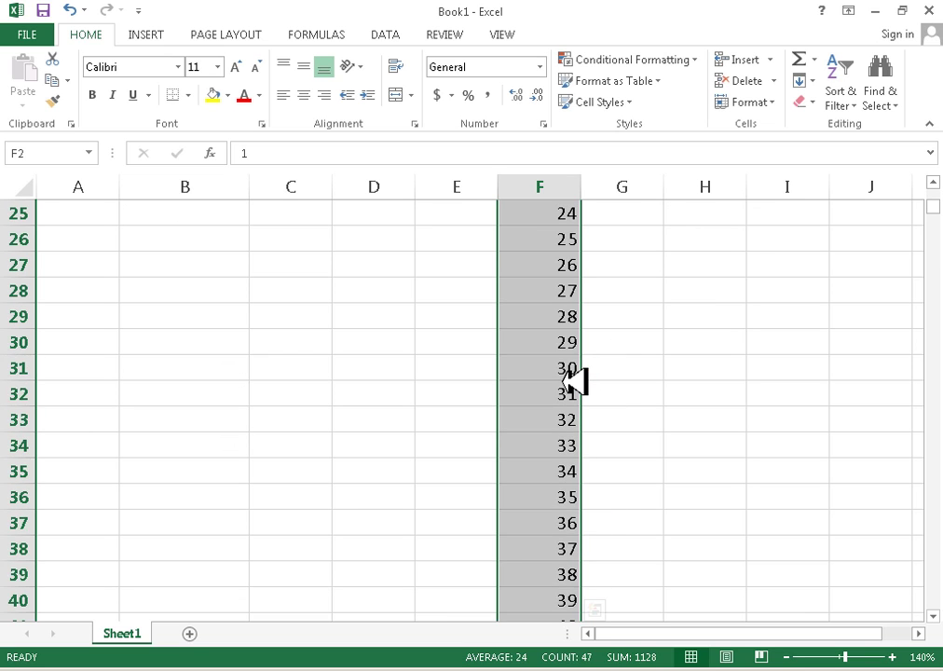
{"action": "scroll", "coordinate": [610, 367], "scroll_direction": "down", "scroll_amount": 16}
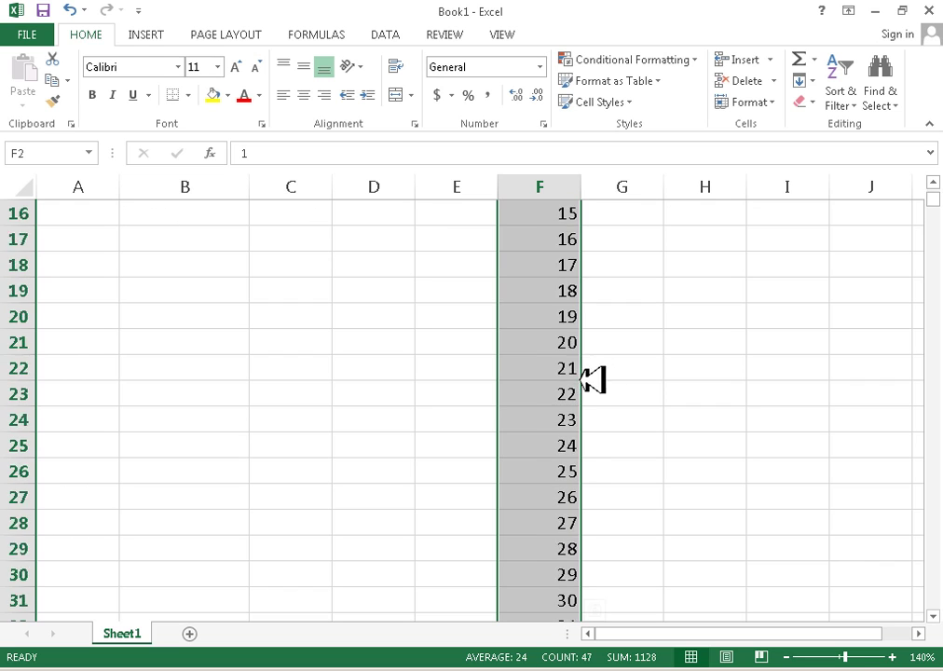
{"action": "scroll", "coordinate": [285, 513], "scroll_direction": "up", "scroll_amount": 11}
{"action": "scroll", "coordinate": [286, 513], "scroll_direction": "up", "scroll_amount": 5}
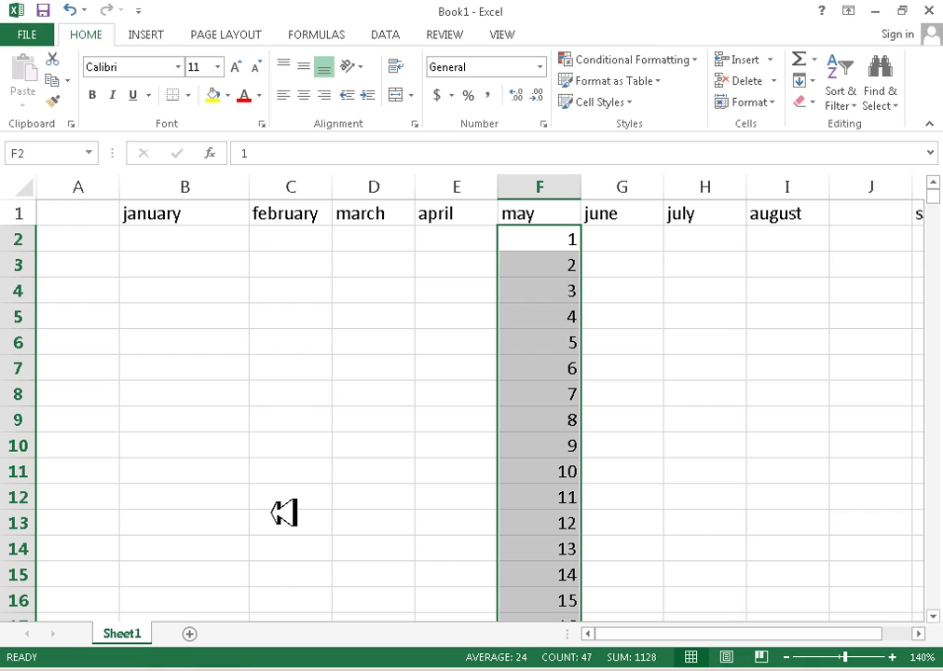
{"action": "key", "text": "ctrl+z"}
{"action": "left_click", "coordinate": [233, 241]}
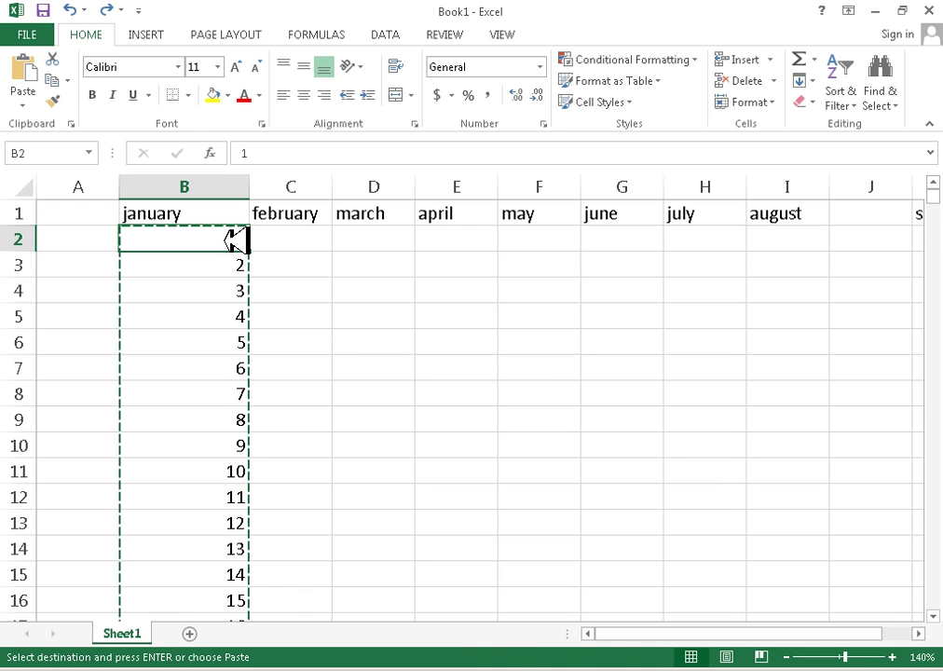
{"action": "key", "text": "ctrl+shift+Down"}
{"action": "scroll", "coordinate": [325, 455], "scroll_direction": "down", "scroll_amount": 2}
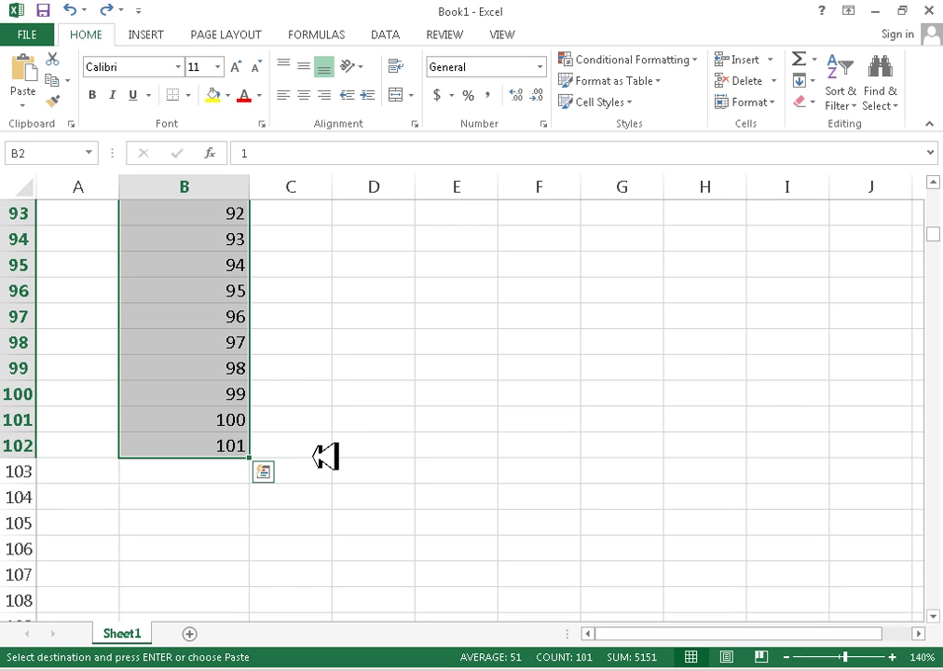
{"action": "scroll", "coordinate": [267, 387], "scroll_direction": "up", "scroll_amount": 11}
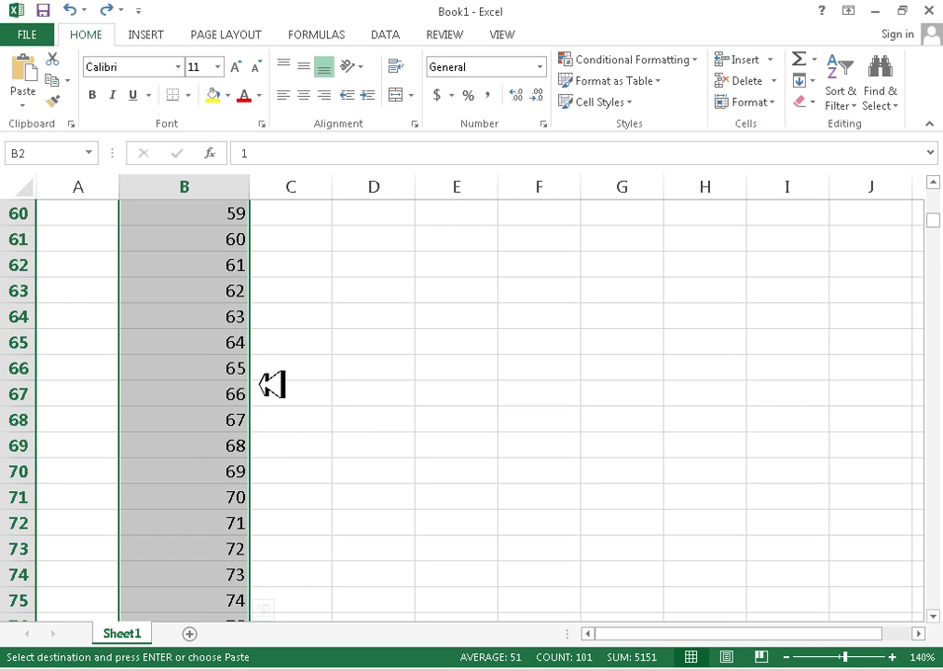
{"action": "scroll", "coordinate": [272, 384], "scroll_direction": "up", "scroll_amount": 20}
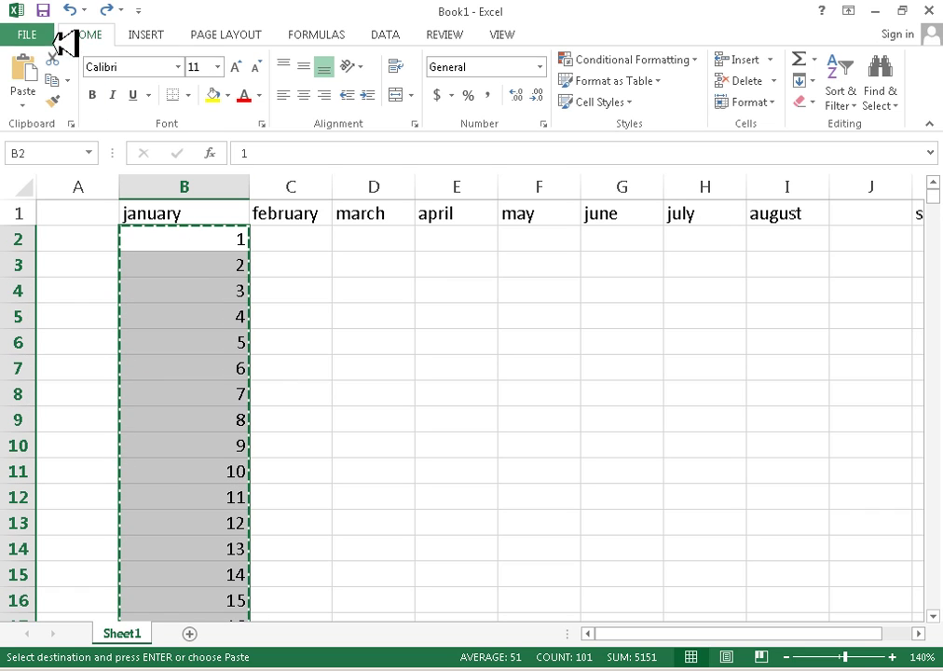
{"action": "left_click", "coordinate": [486, 240]}
{"action": "left_click", "coordinate": [38, 72]}
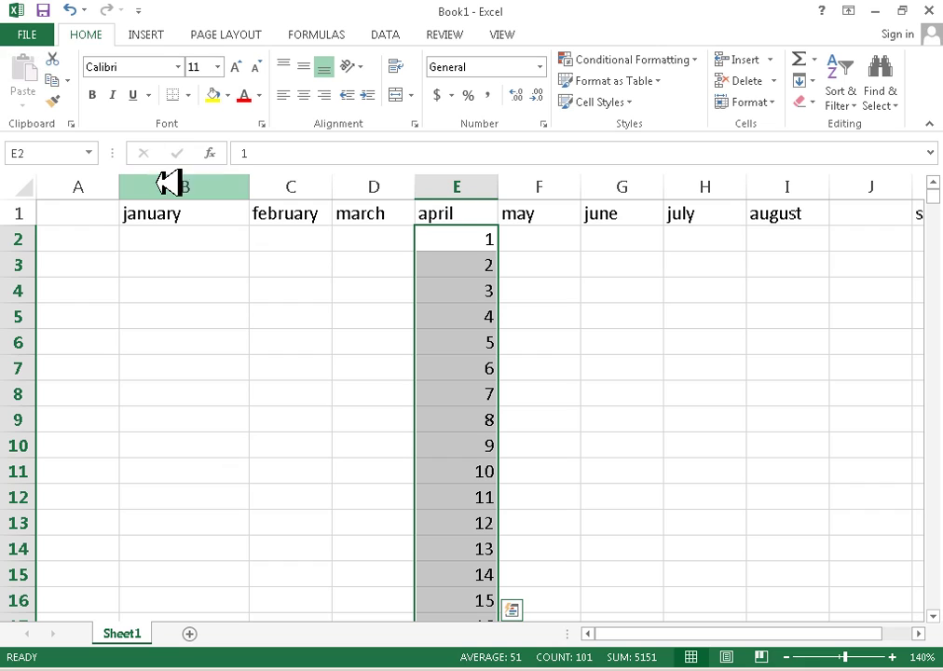
Undo the column E paste, select B2:B102, and right-drag it onto E2:E102
{"action": "key", "text": "ctrl+z"}
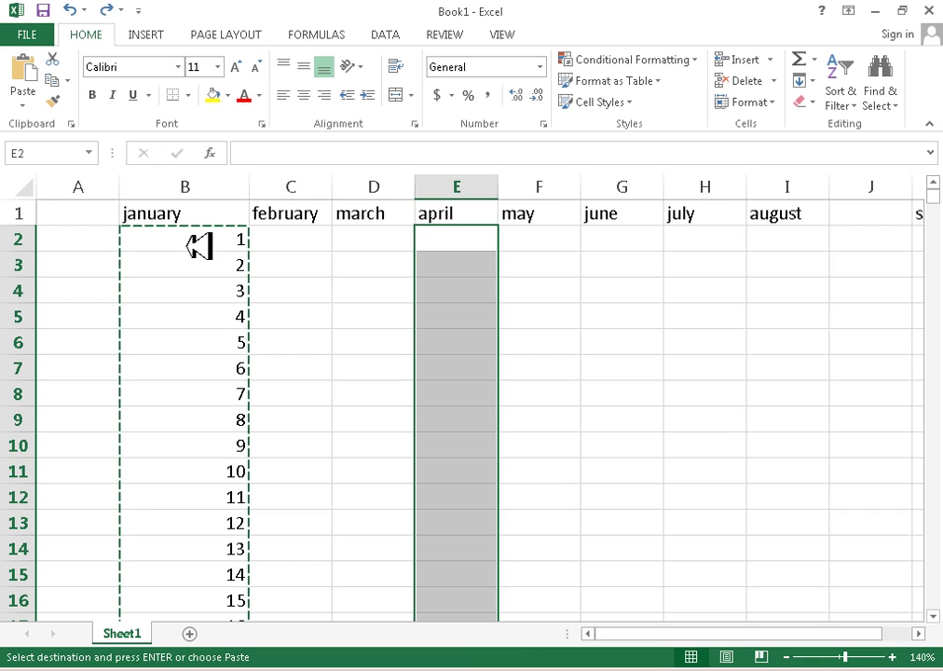
{"action": "left_click", "coordinate": [244, 292]}
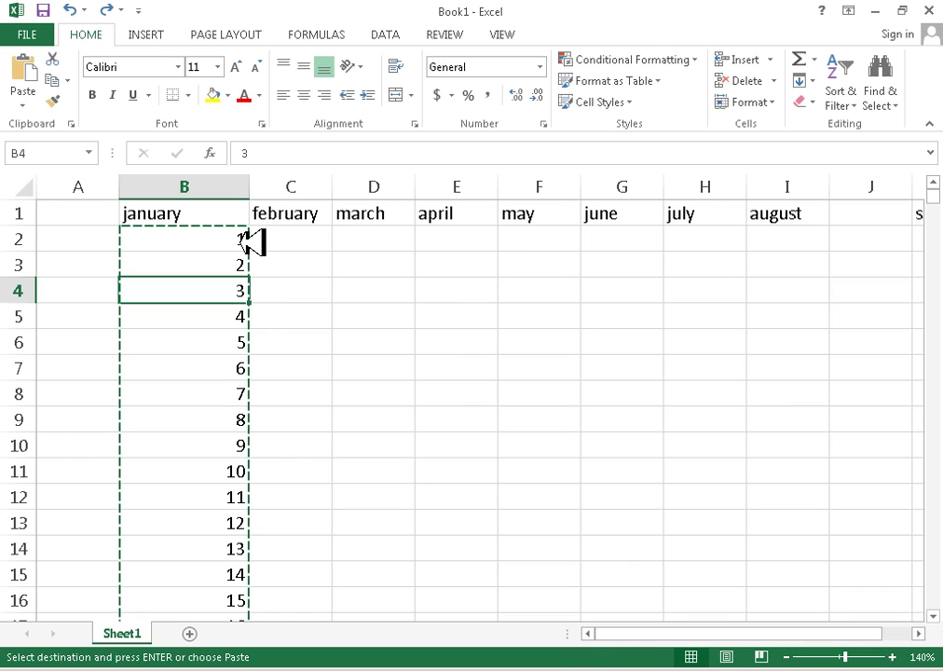
{"action": "left_click_drag", "start_coordinate": [246, 237], "coordinate": [256, 496]}
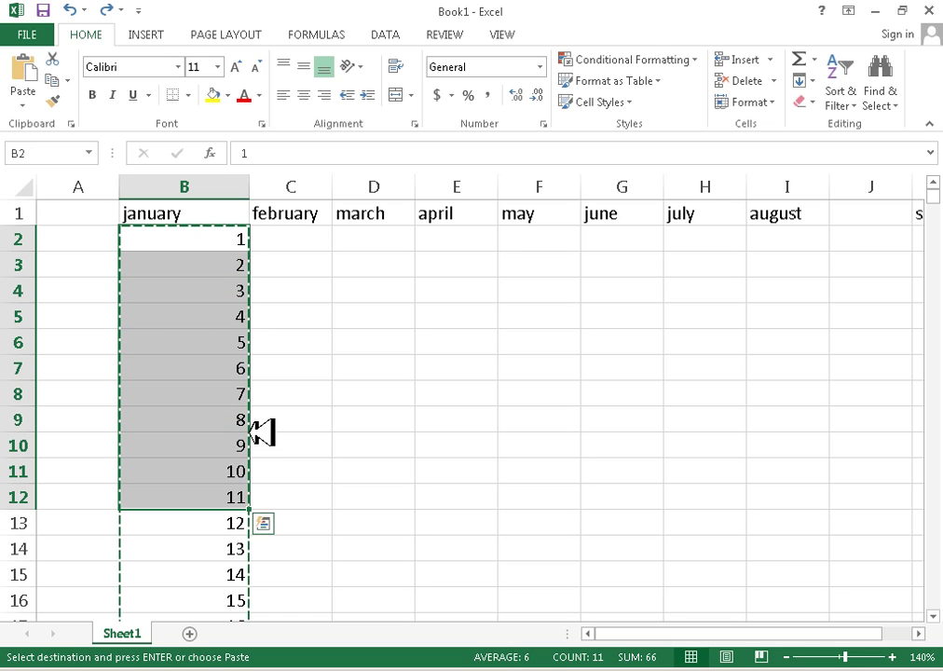
{"action": "left_click_drag", "start_coordinate": [262, 431], "coordinate": [252, 610]}
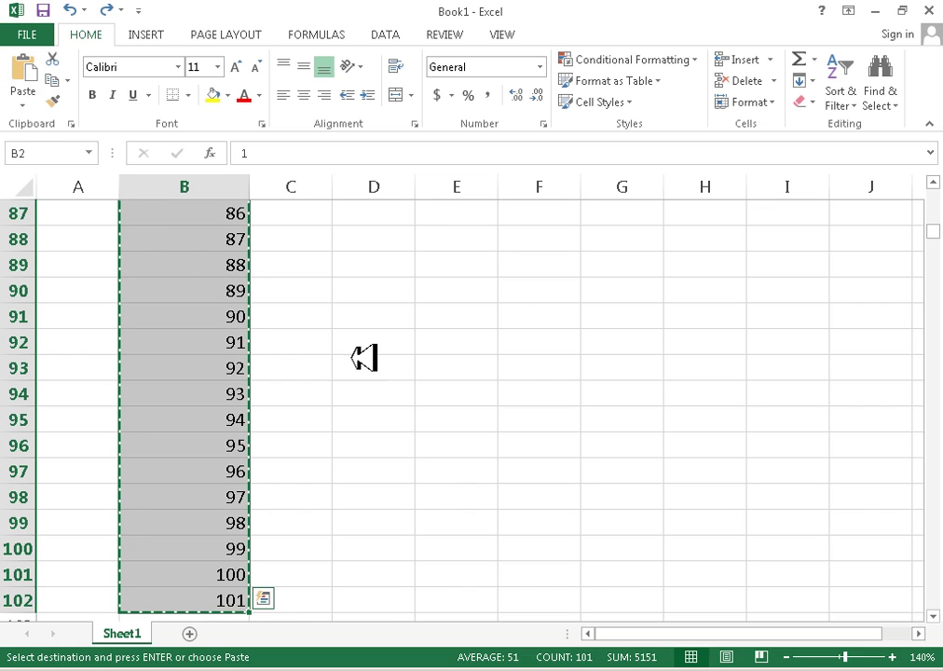
{"action": "scroll", "coordinate": [365, 356], "scroll_direction": "up", "scroll_amount": 20}
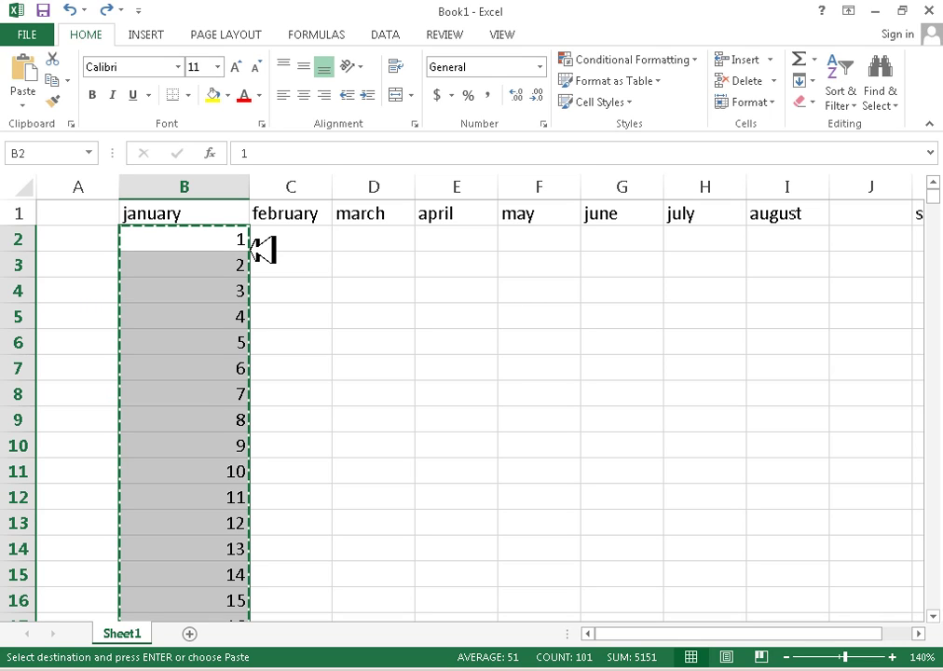
{"action": "left_click_drag", "start_coordinate": [263, 249], "coordinate": [473, 244]}
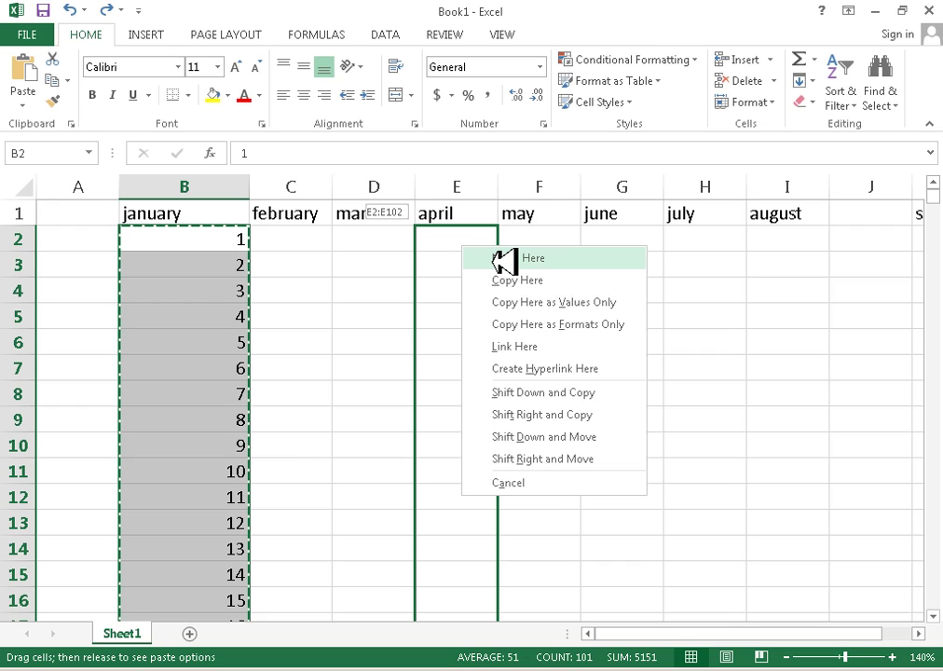
Move the 1–101 numbers into E2:E102, then copy them back into column B
{"action": "left_click", "coordinate": [503, 259]}
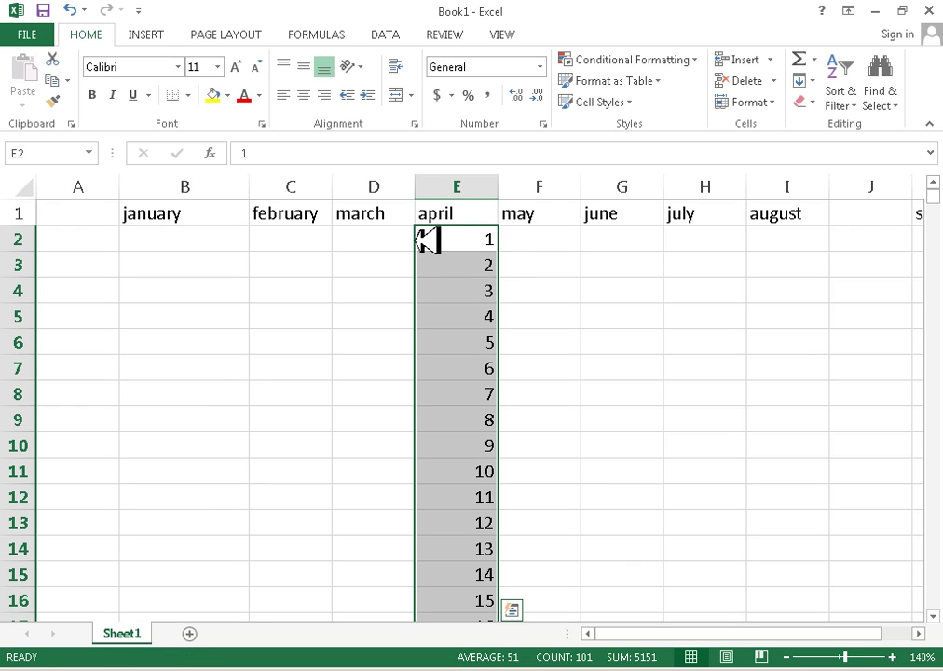
{"action": "left_click_drag", "start_coordinate": [427, 241], "coordinate": [244, 239]}
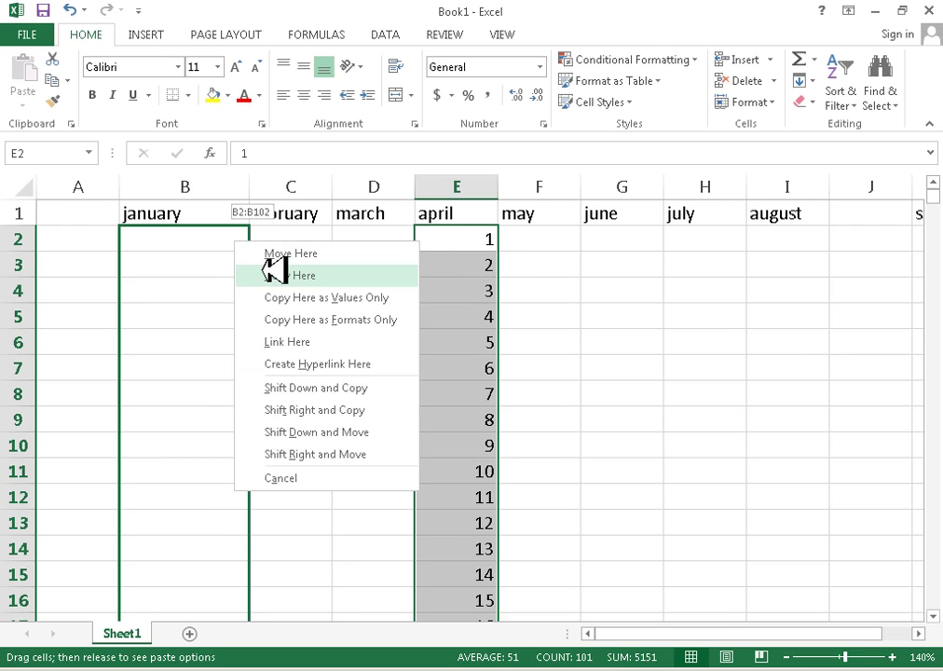
{"action": "left_click", "coordinate": [274, 271]}
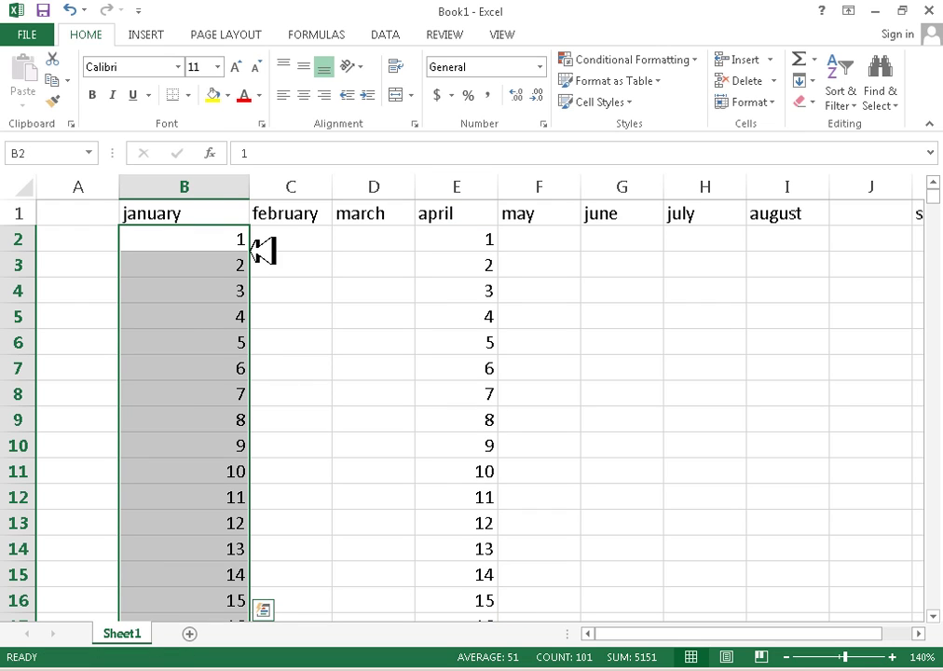
Give B2:B102 a light peach fill and All Borders, then right-drag it onto column C
{"action": "left_click", "coordinate": [227, 95]}
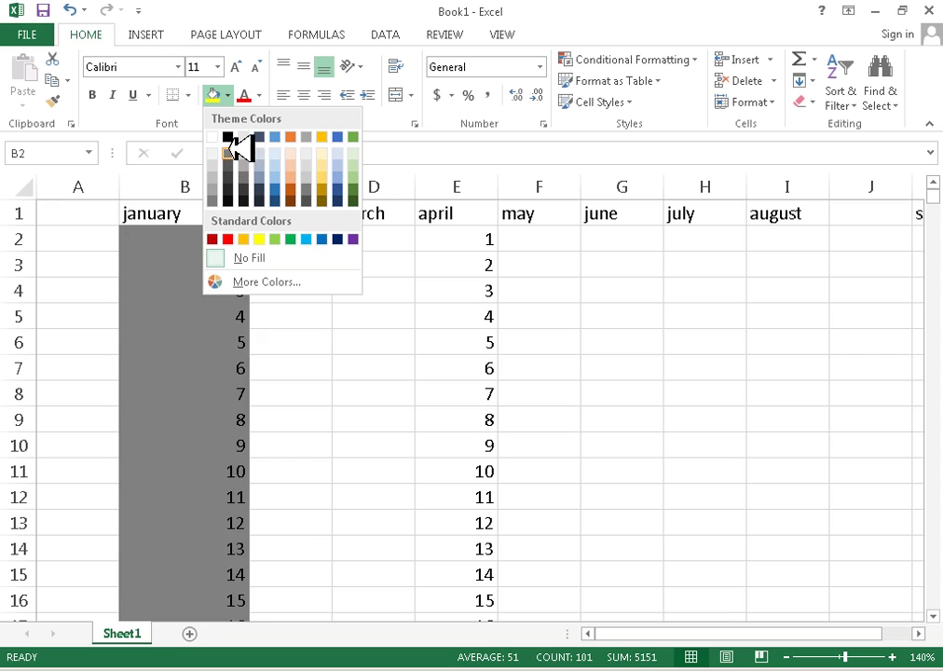
{"action": "left_click", "coordinate": [290, 153]}
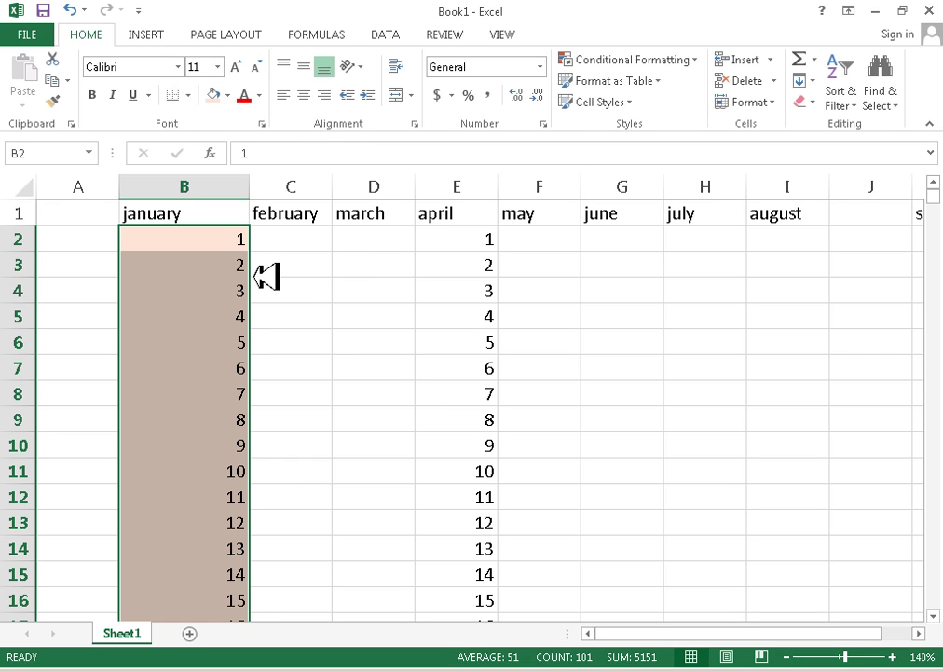
{"action": "left_click", "coordinate": [189, 95]}
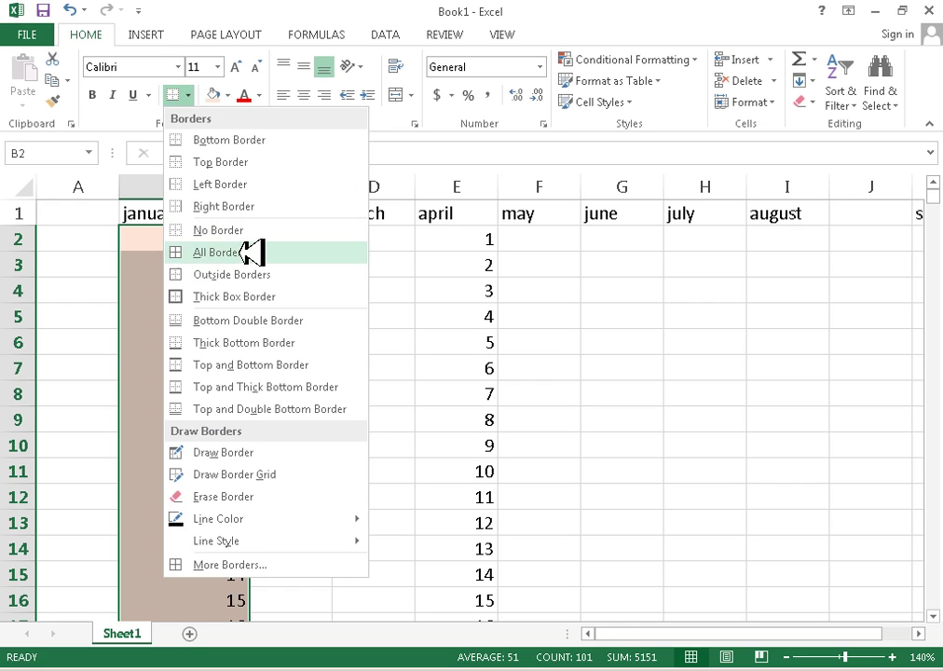
{"action": "left_click", "coordinate": [252, 251]}
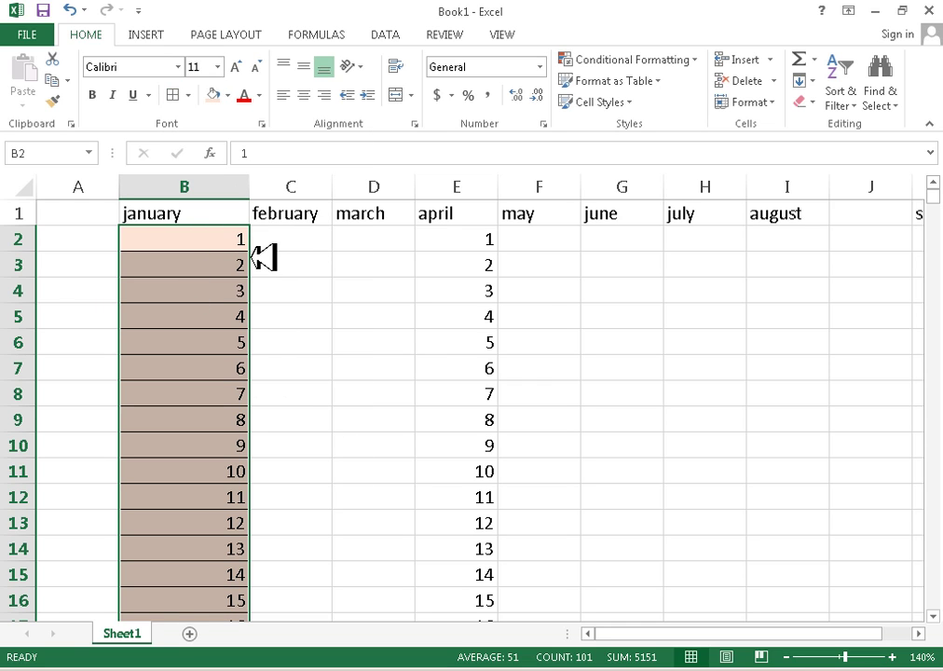
{"action": "left_click_drag", "start_coordinate": [263, 255], "coordinate": [326, 260]}
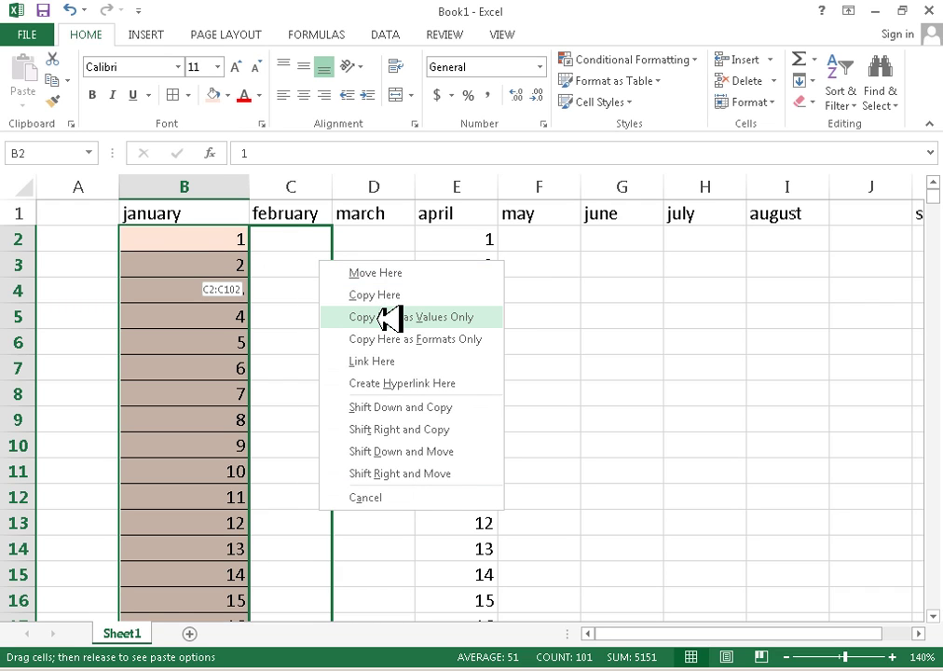
Copy values only into C2:C102, then select B2:B102 and right-drag it onto column D
{"action": "left_click", "coordinate": [389, 318]}
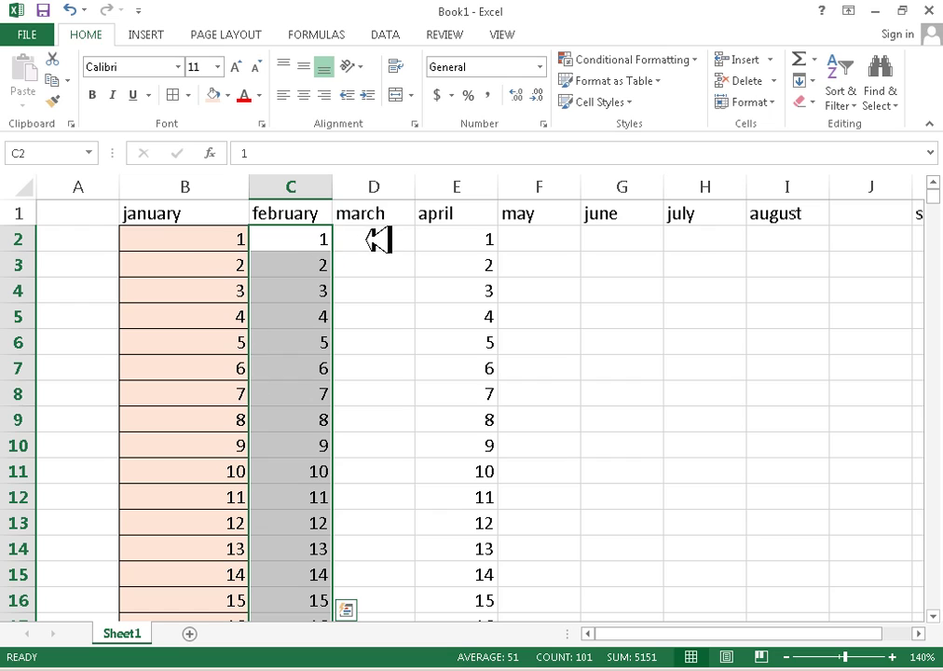
{"action": "left_click", "coordinate": [231, 235]}
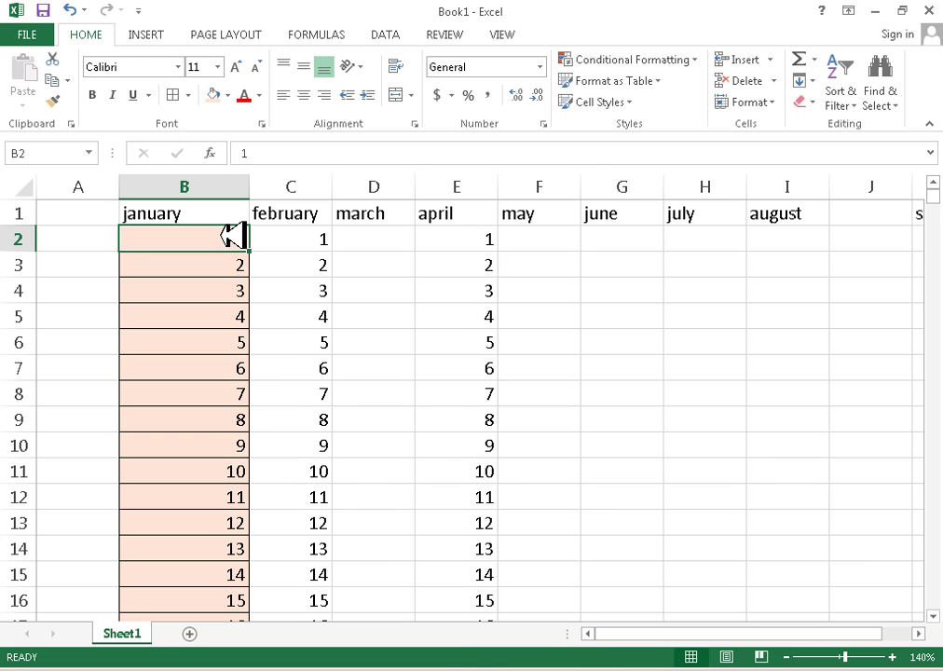
{"action": "key", "text": "ctrl+shift+Down"}
{"action": "scroll", "coordinate": [232, 237], "scroll_direction": "up", "scroll_amount": 20}
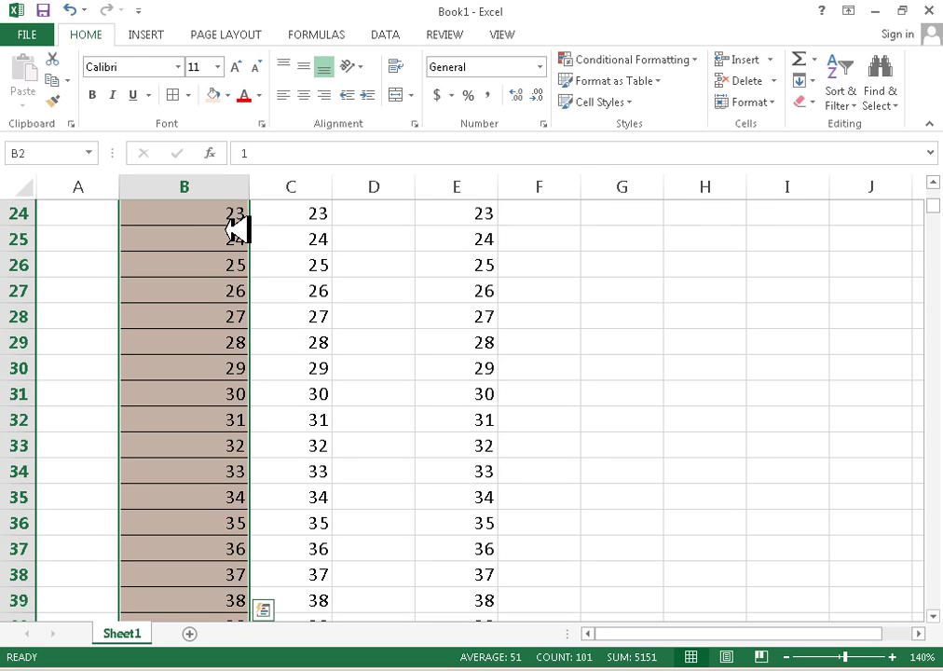
{"action": "left_click_drag", "start_coordinate": [252, 237], "coordinate": [423, 237]}
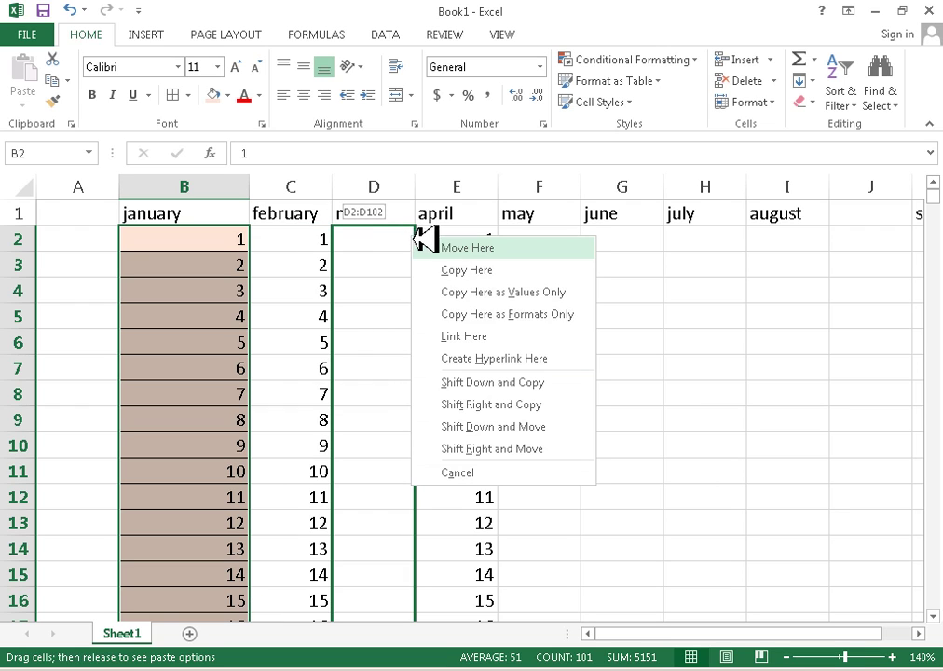
Copy only january's formatting into D2:D102, then select february's numbers C2:C102
{"action": "left_click", "coordinate": [484, 314]}
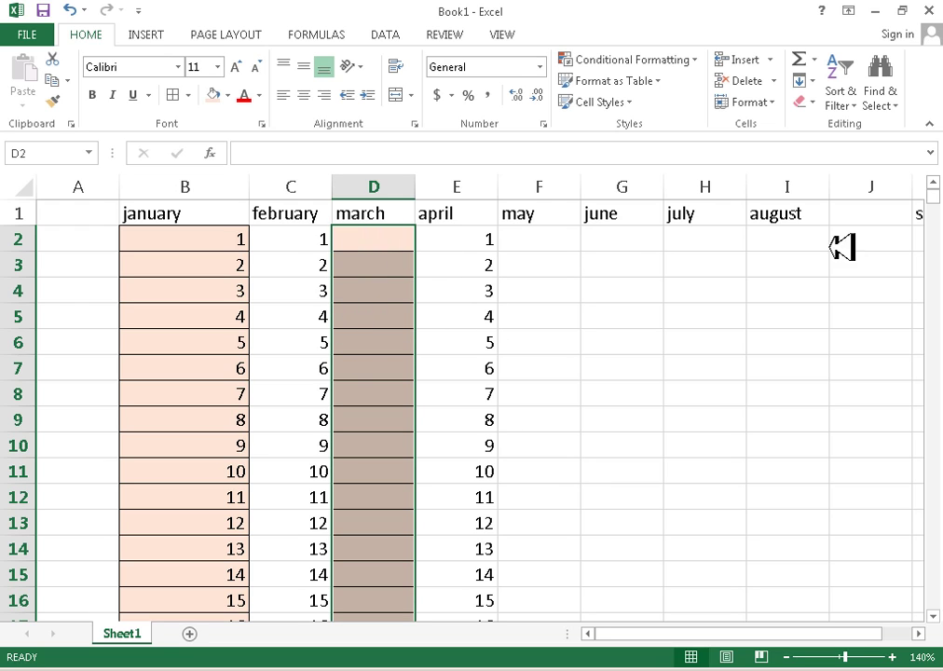
{"action": "right_click", "coordinate": [427, 239]}
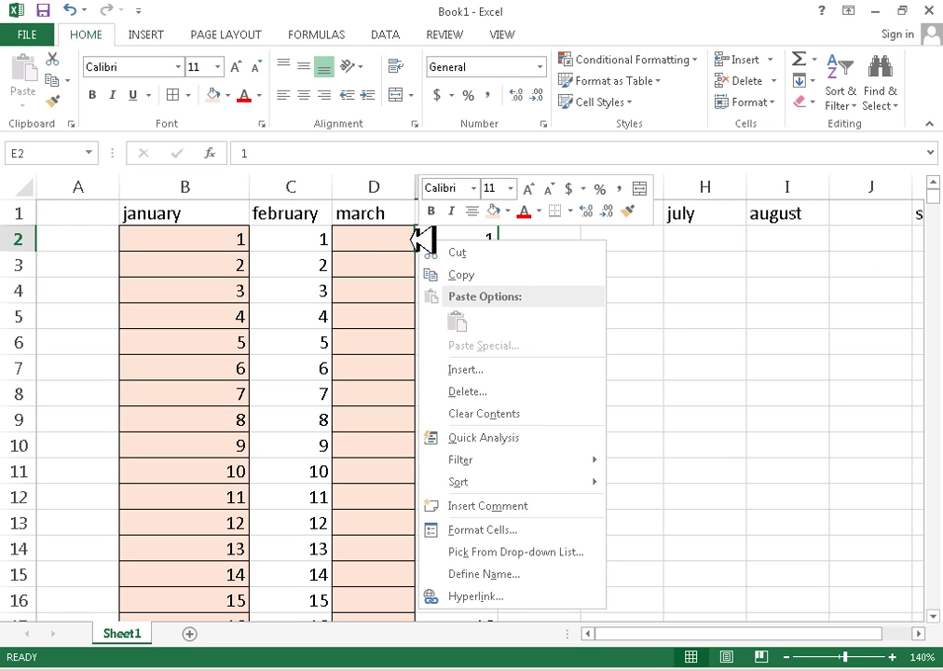
{"action": "key", "text": "Escape"}
{"action": "left_click", "coordinate": [328, 239]}
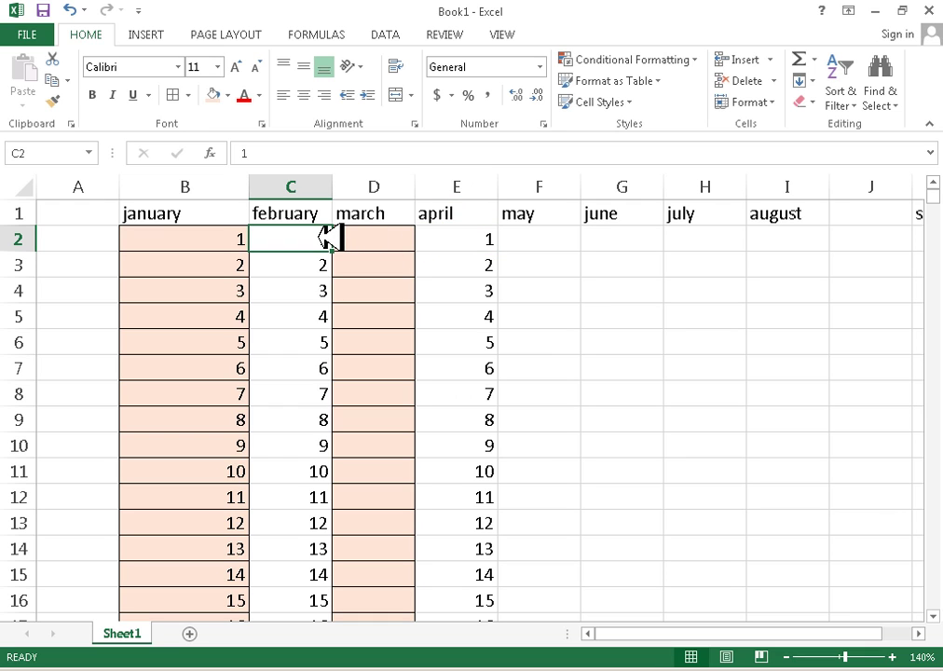
{"action": "key", "text": "ctrl+shift+Down"}
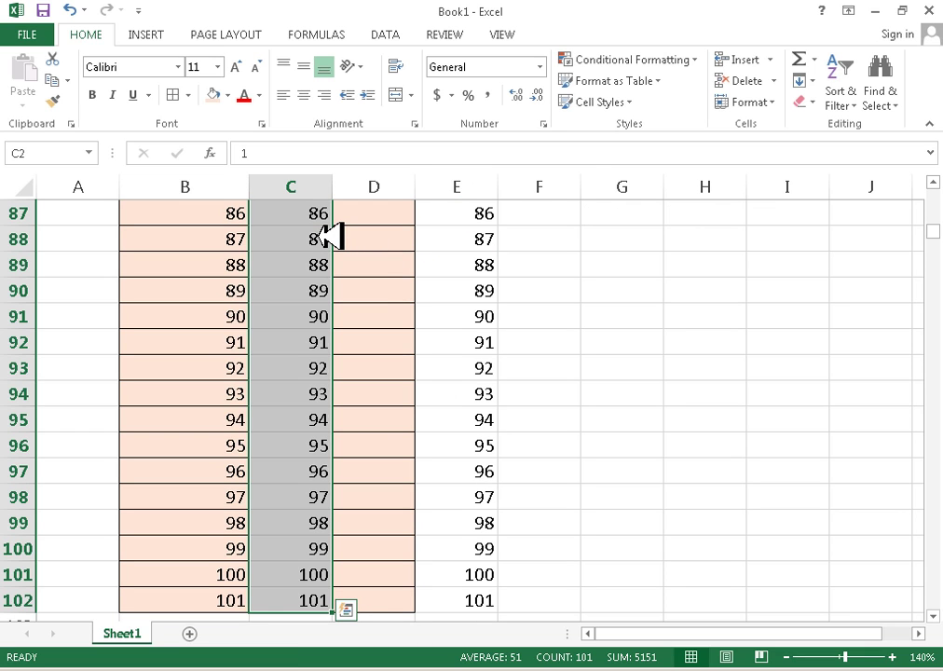
{"action": "scroll", "coordinate": [328, 239], "scroll_direction": "up", "scroll_amount": 20}
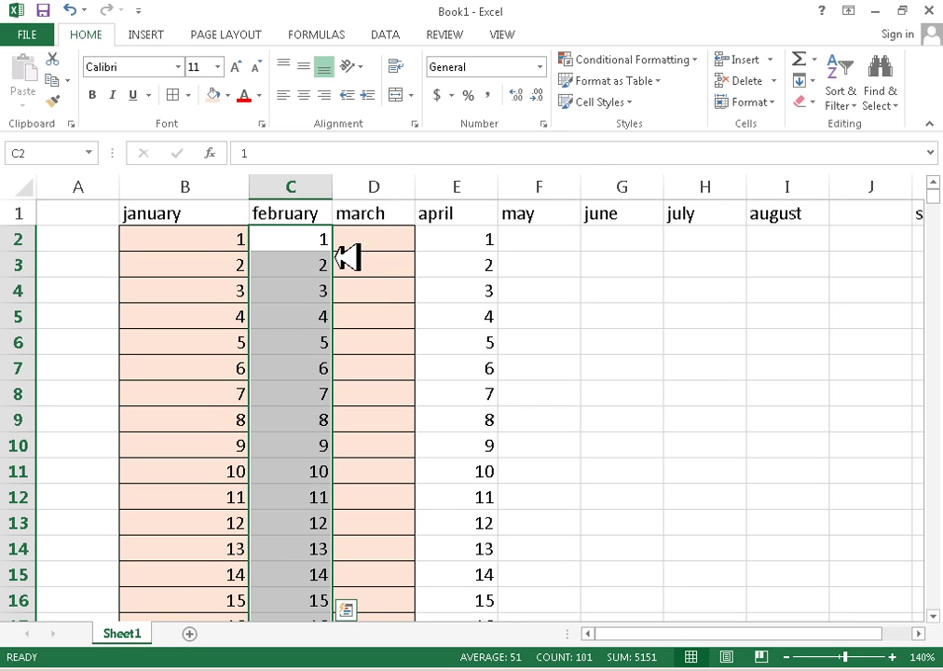
Copy february's values 1–101 into D2:D102, keeping march's peach fill and borders
{"action": "left_click_drag", "start_coordinate": [336, 258], "coordinate": [378, 255]}
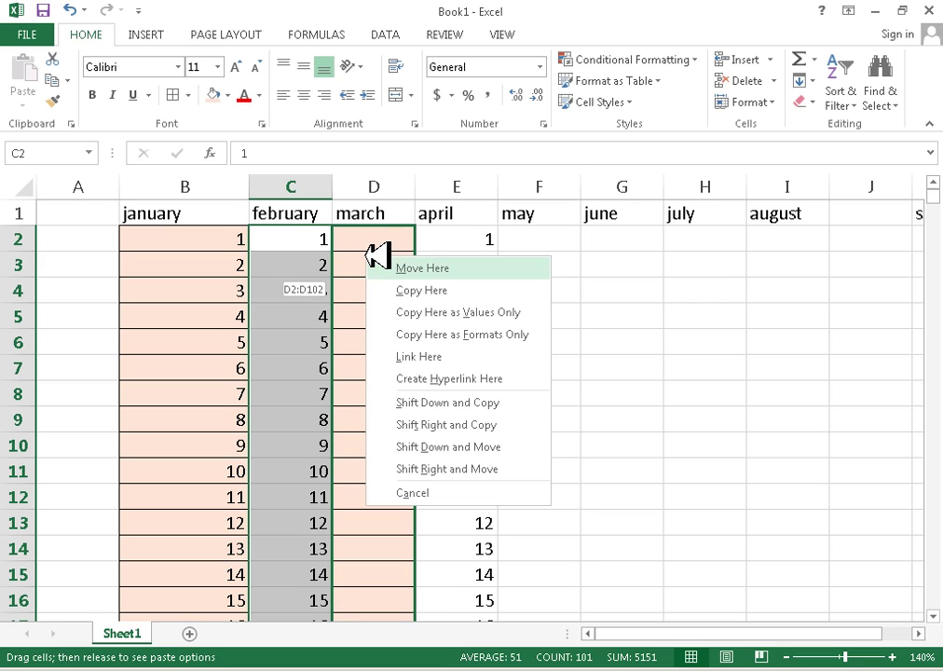
{"action": "left_click", "coordinate": [456, 312]}
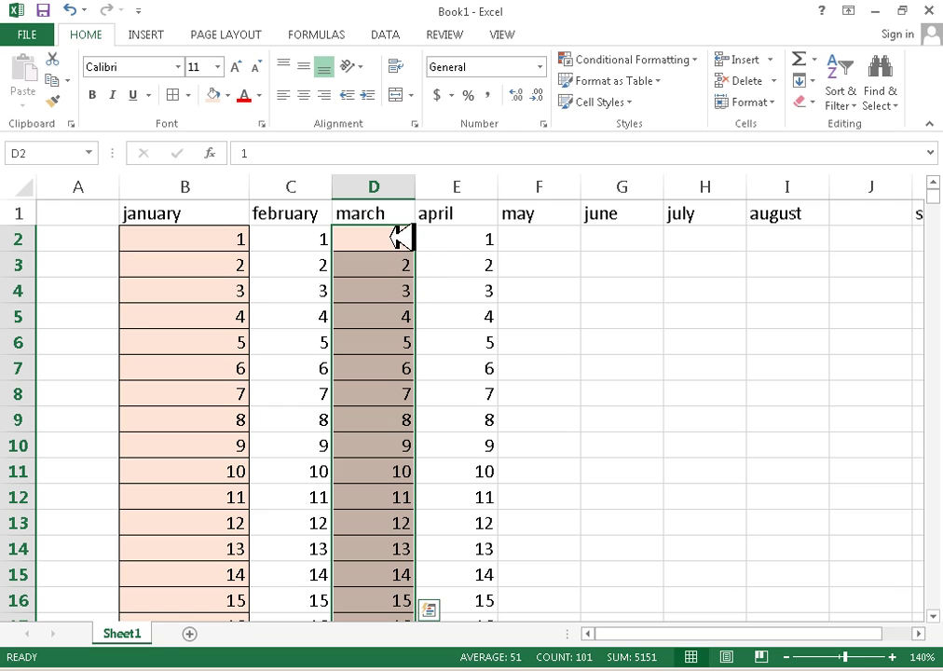
{"action": "scroll", "coordinate": [485, 378], "scroll_direction": "down", "scroll_amount": 7}
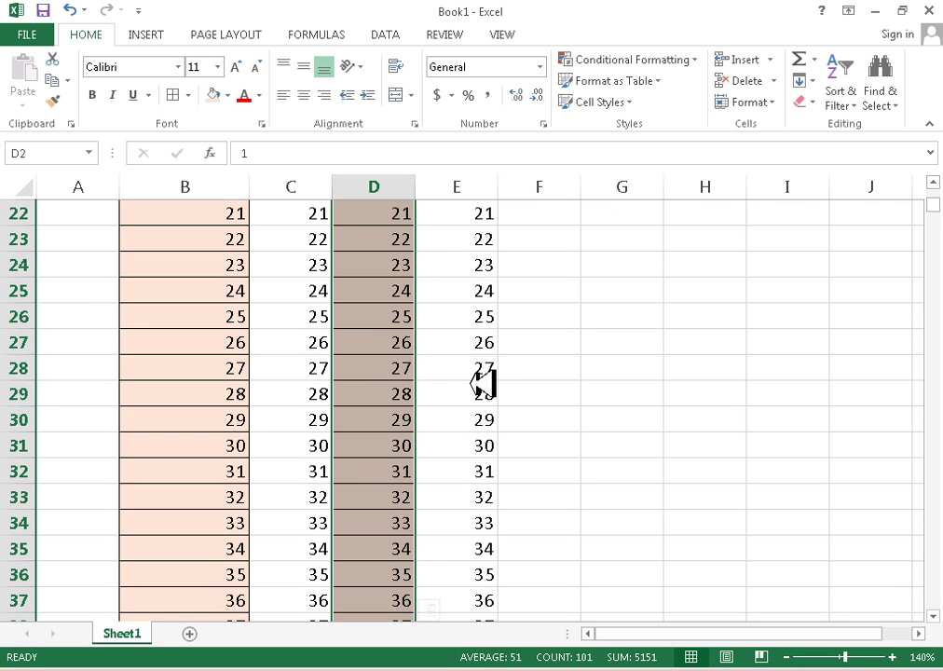
{"action": "scroll", "coordinate": [485, 383], "scroll_direction": "up", "scroll_amount": 7}
{"action": "scroll", "coordinate": [481, 382], "scroll_direction": "down", "scroll_amount": 20}
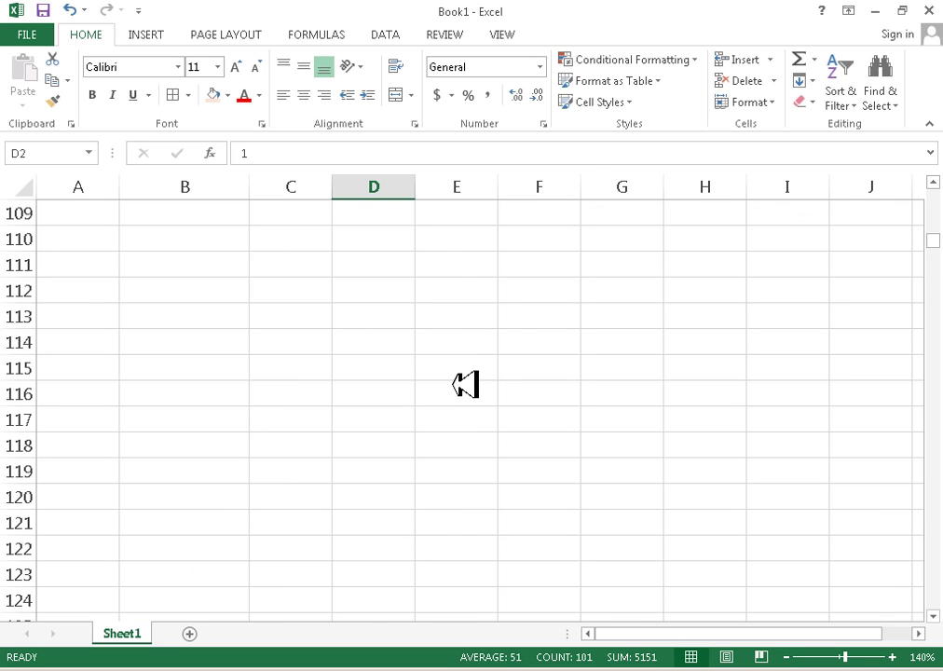
{"action": "scroll", "coordinate": [462, 383], "scroll_direction": "up", "scroll_amount": 5}
{"action": "scroll", "coordinate": [465, 383], "scroll_direction": "up", "scroll_amount": 20}
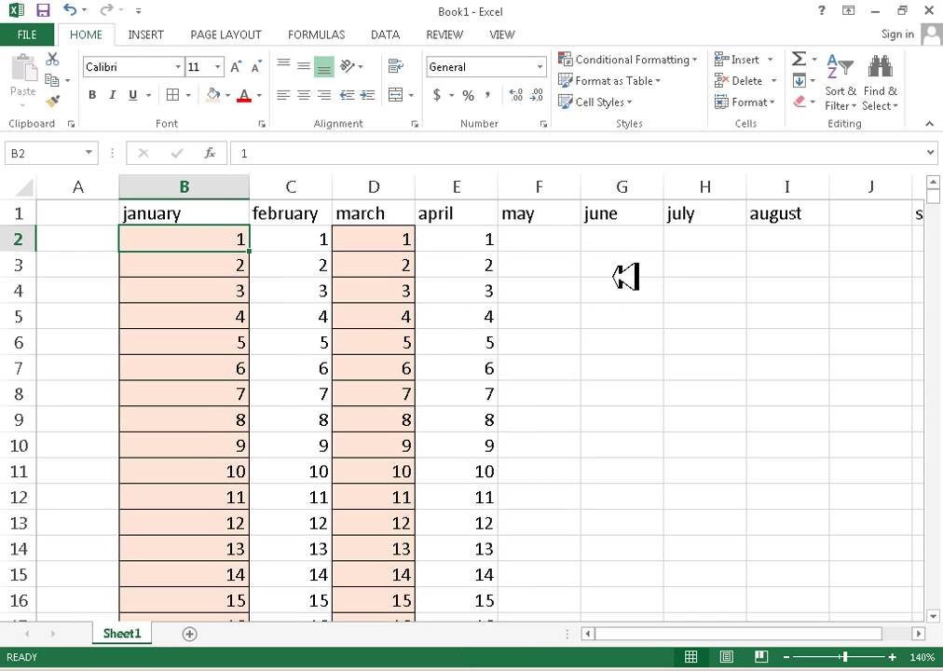
Check the status-bar sum of B2:B10, then start typing =sum in cell B103
{"action": "left_click", "coordinate": [396, 317]}
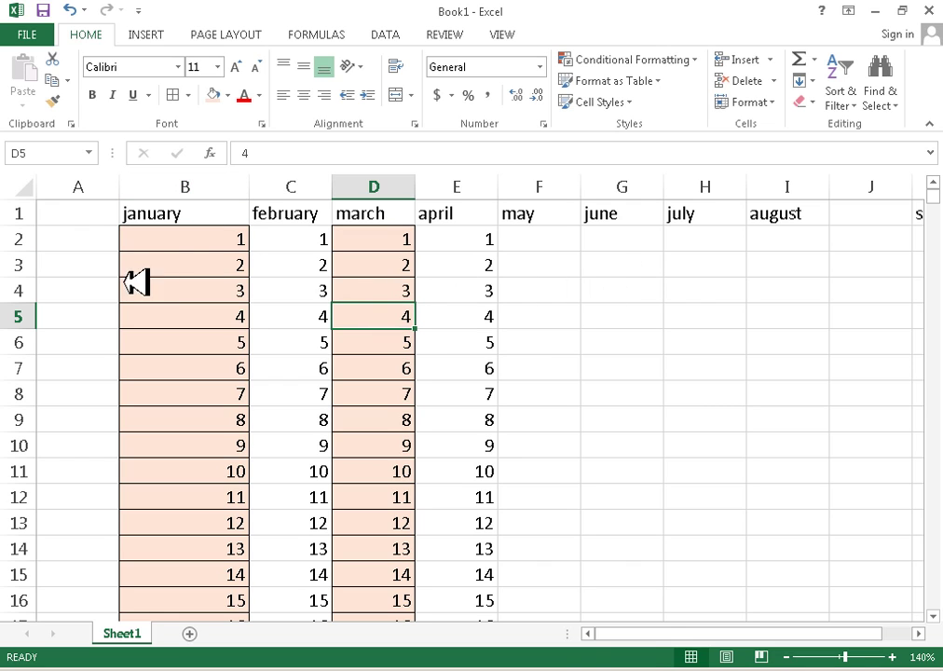
{"action": "left_click_drag", "start_coordinate": [217, 240], "coordinate": [230, 435]}
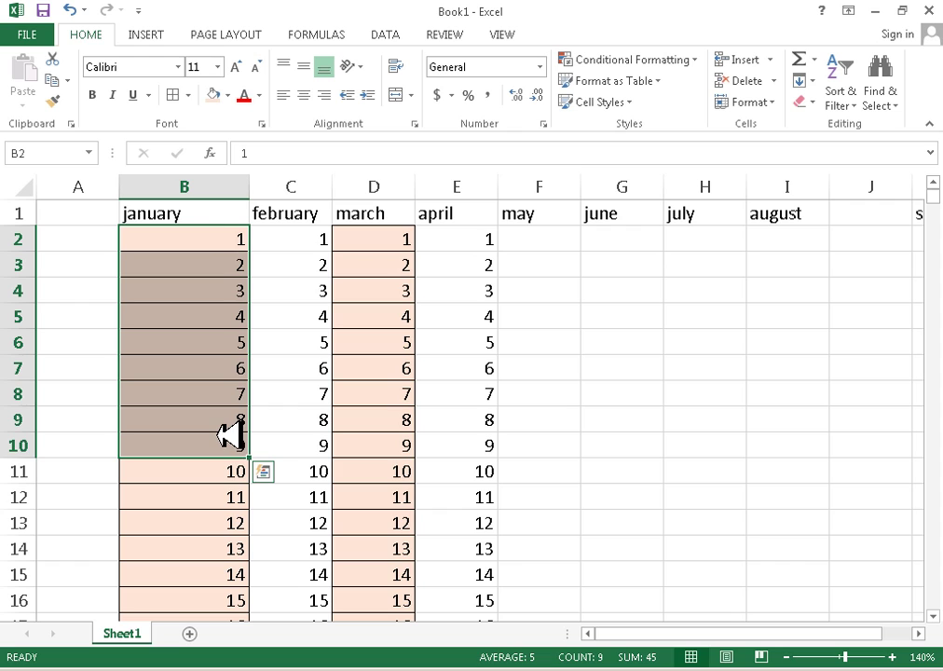
{"action": "scroll", "coordinate": [336, 480], "scroll_direction": "down", "scroll_amount": 20}
{"action": "scroll", "coordinate": [338, 481], "scroll_direction": "up", "scroll_amount": 4}
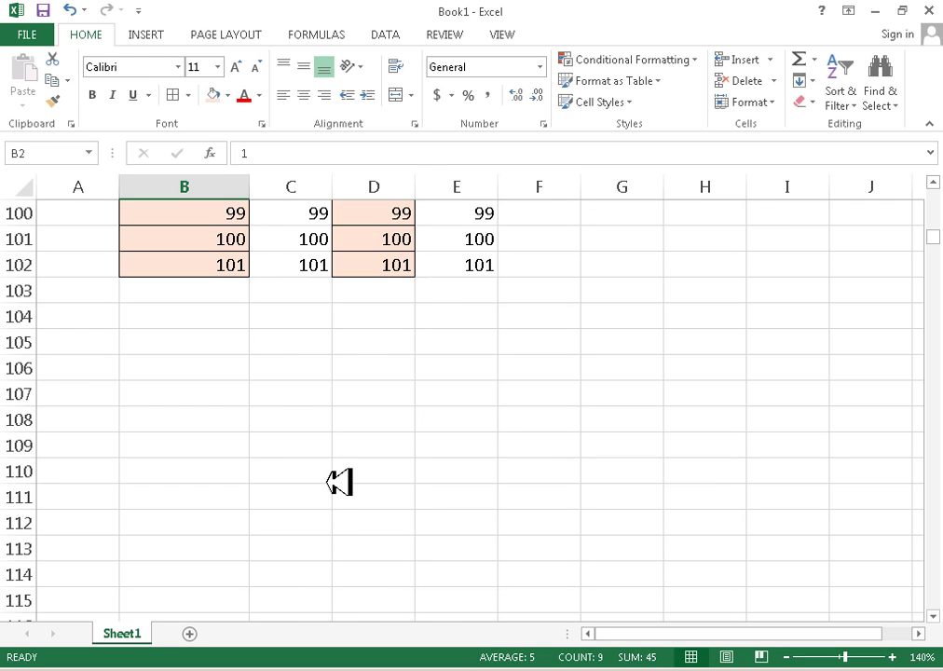
{"action": "scroll", "coordinate": [338, 482], "scroll_direction": "up", "scroll_amount": 3}
{"action": "left_click", "coordinate": [240, 528]}
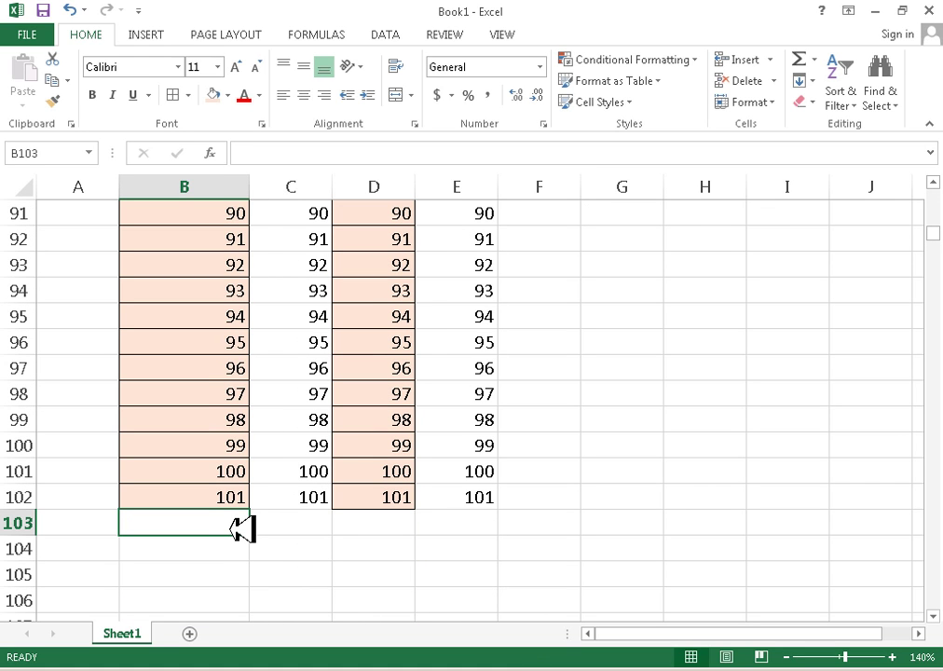
{"action": "type", "text": "=su"}
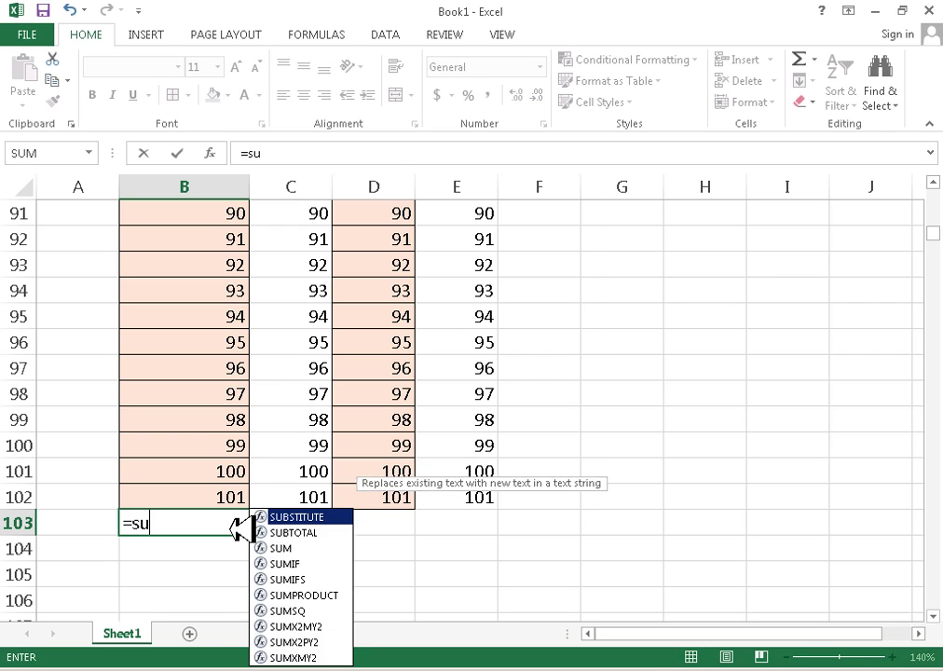
{"action": "type", "text": "m"}
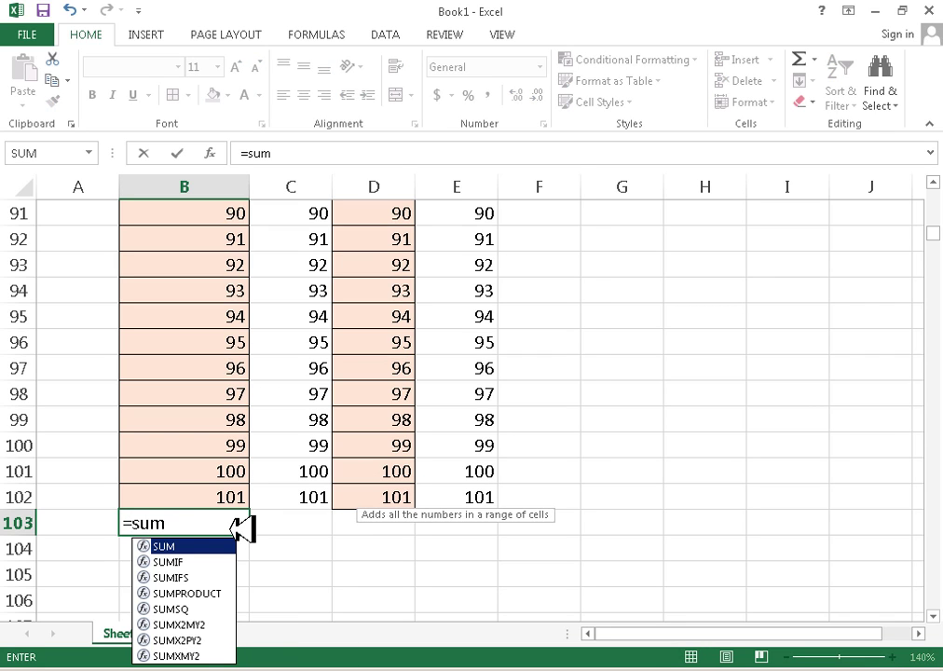
Enter =SUM(B2:B102) in B103, excluding the january header, to get 5151
{"action": "key", "text": "Tab"}
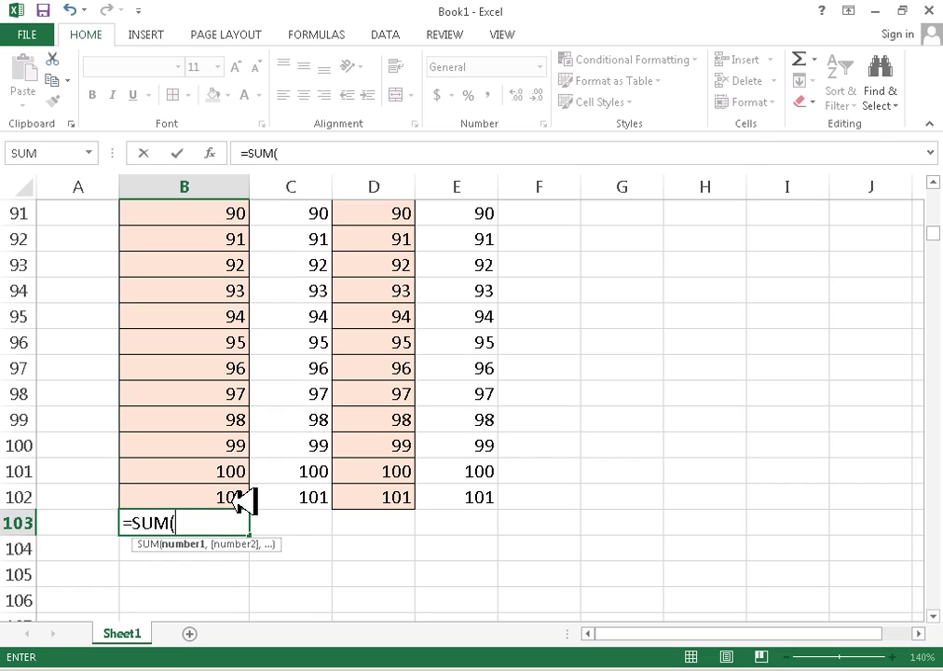
{"action": "left_click", "coordinate": [240, 503]}
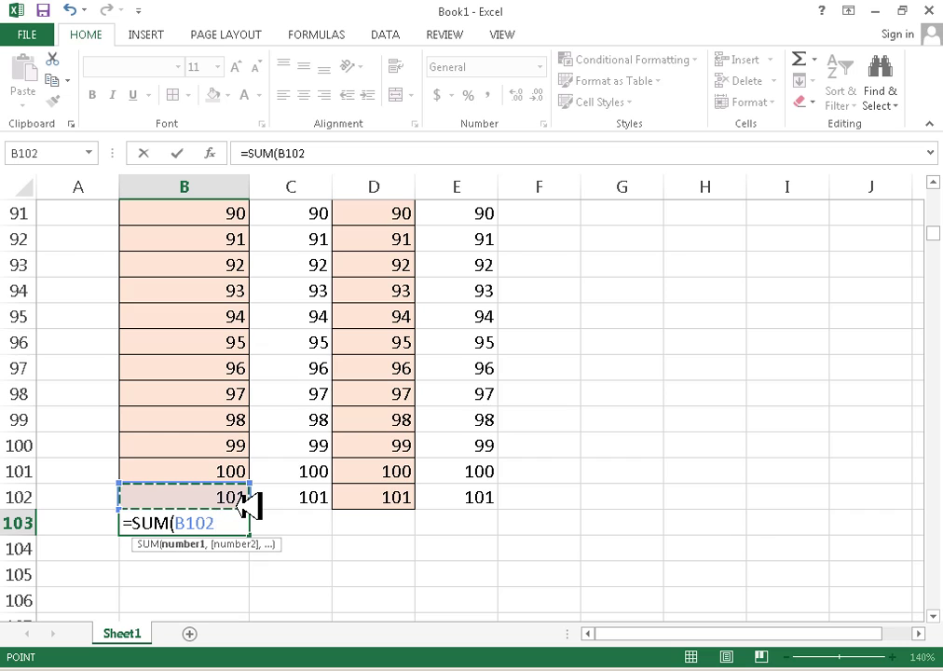
{"action": "key", "text": "ctrl+shift+Up"}
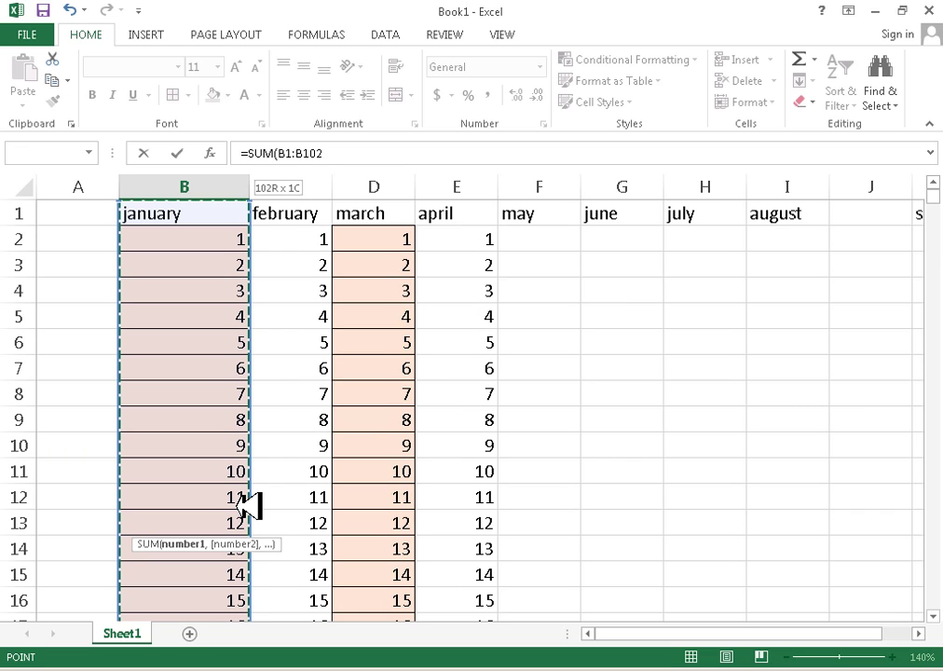
{"action": "key", "text": "shift+Down"}
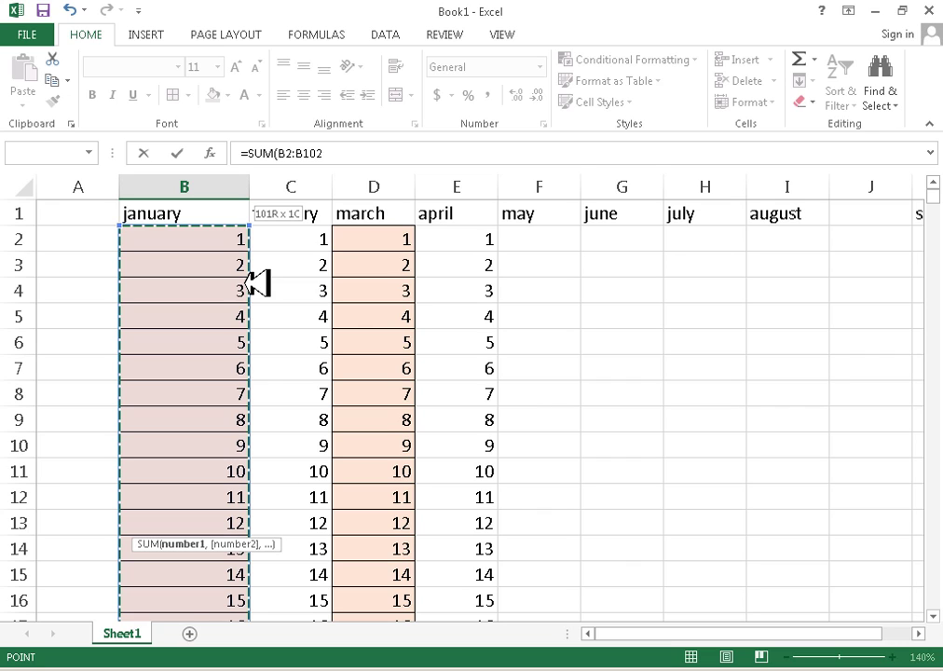
{"action": "key", "text": "ctrl+Return"}
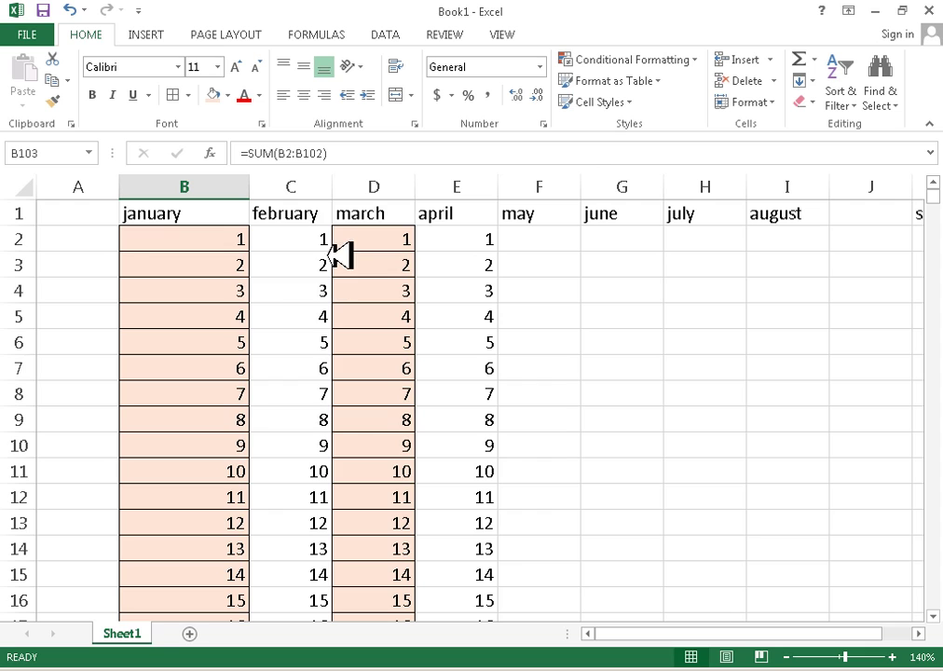
{"action": "scroll", "coordinate": [338, 298], "scroll_direction": "down", "scroll_amount": 20}
{"action": "scroll", "coordinate": [337, 310], "scroll_direction": "down", "scroll_amount": 9}
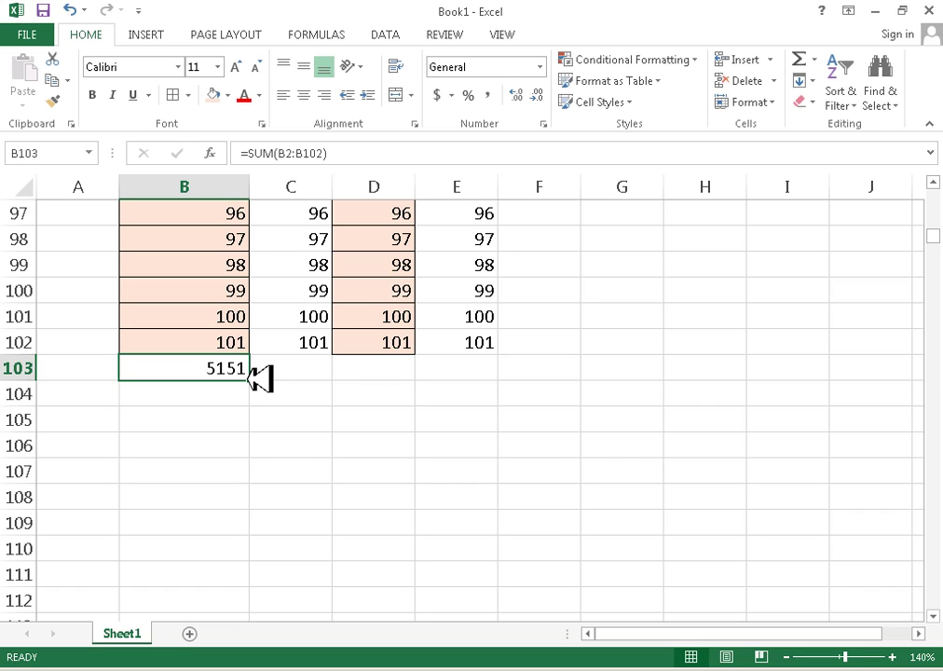
Inspect the 5151 total's formula and preview the sum of B102 and B103
{"action": "left_click", "coordinate": [296, 374]}
{"action": "left_click", "coordinate": [242, 368]}
{"action": "left_click", "coordinate": [244, 342]}
{"action": "left_click_drag", "start_coordinate": [244, 342], "coordinate": [252, 369]}
Enter =SUM(B102:B103) in B104, giving 5252, and reconfirm the formula unchanged
{"action": "left_click", "coordinate": [230, 406]}
{"action": "type", "text": "=sum"}
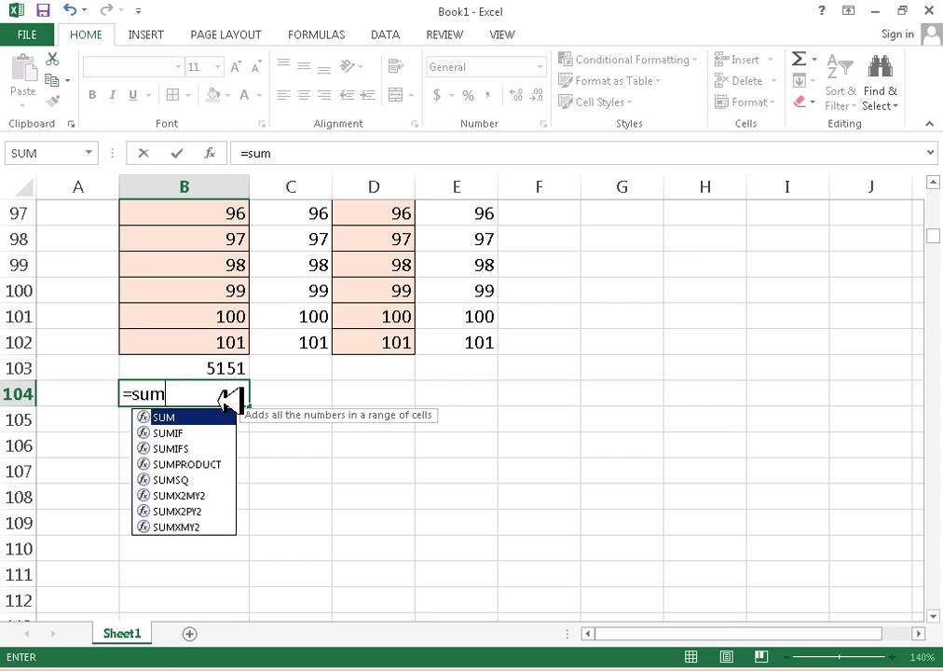
{"action": "key", "text": "Tab"}
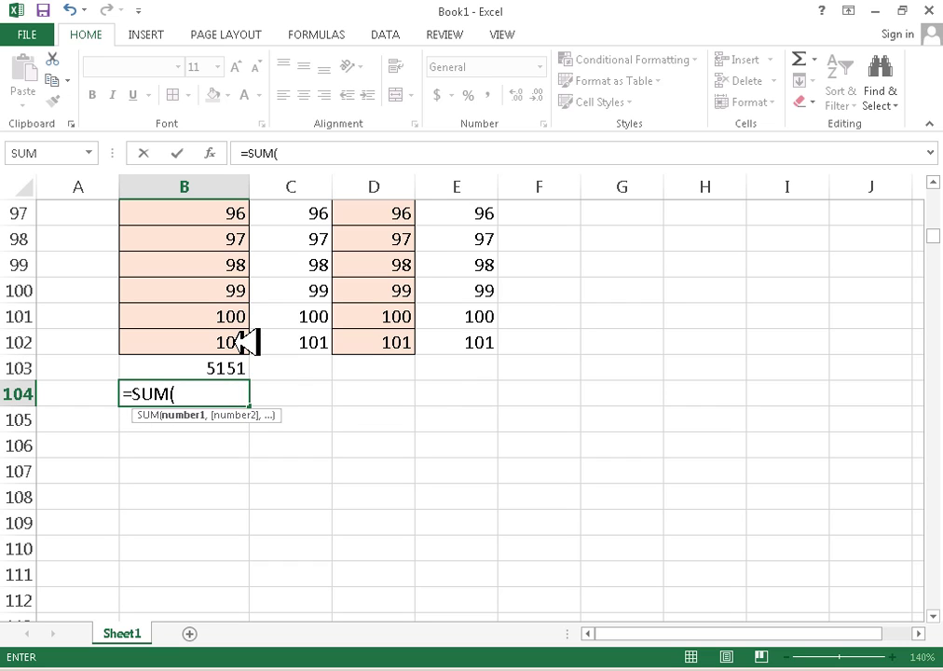
{"action": "left_click_drag", "start_coordinate": [246, 373], "coordinate": [246, 342]}
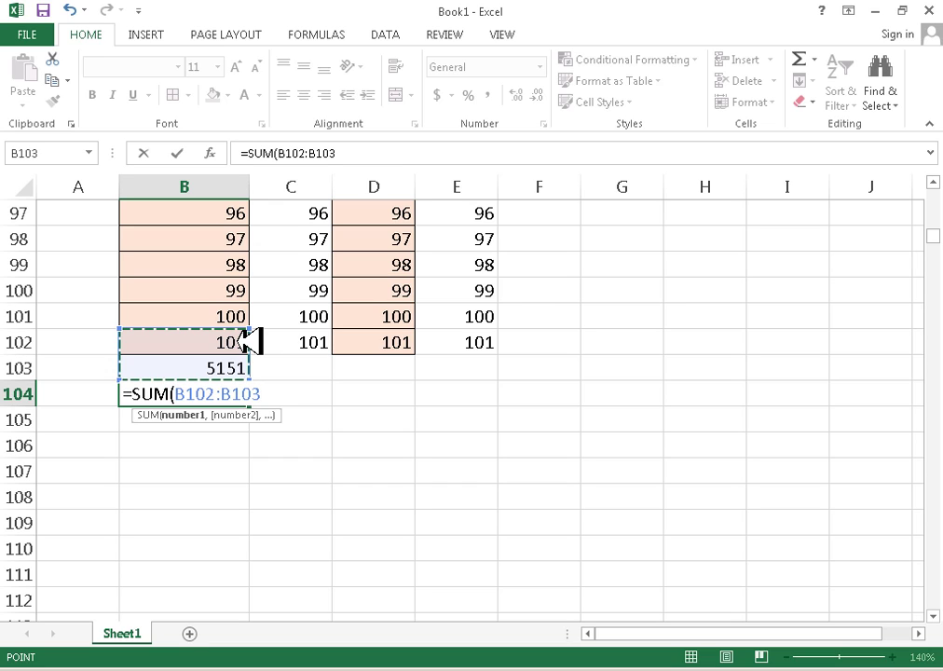
{"action": "key", "text": "Return"}
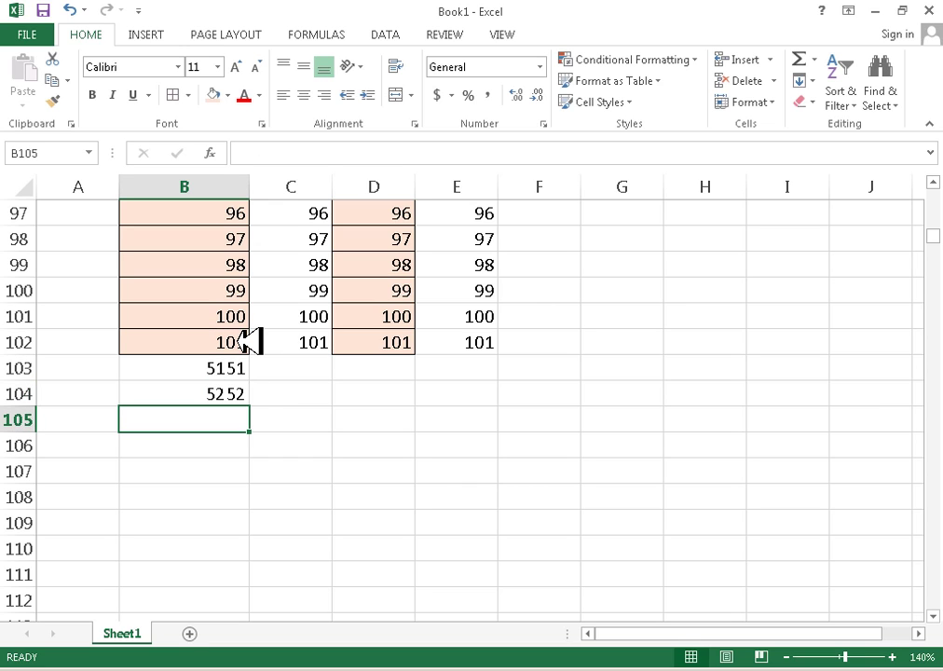
{"action": "key", "text": "Up"}
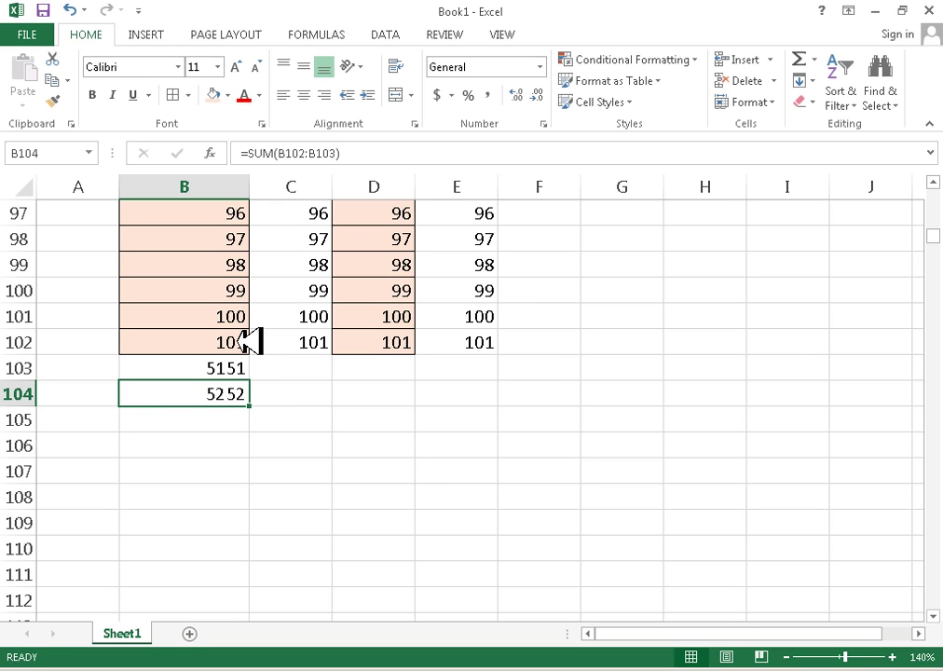
{"action": "key", "text": "F2"}
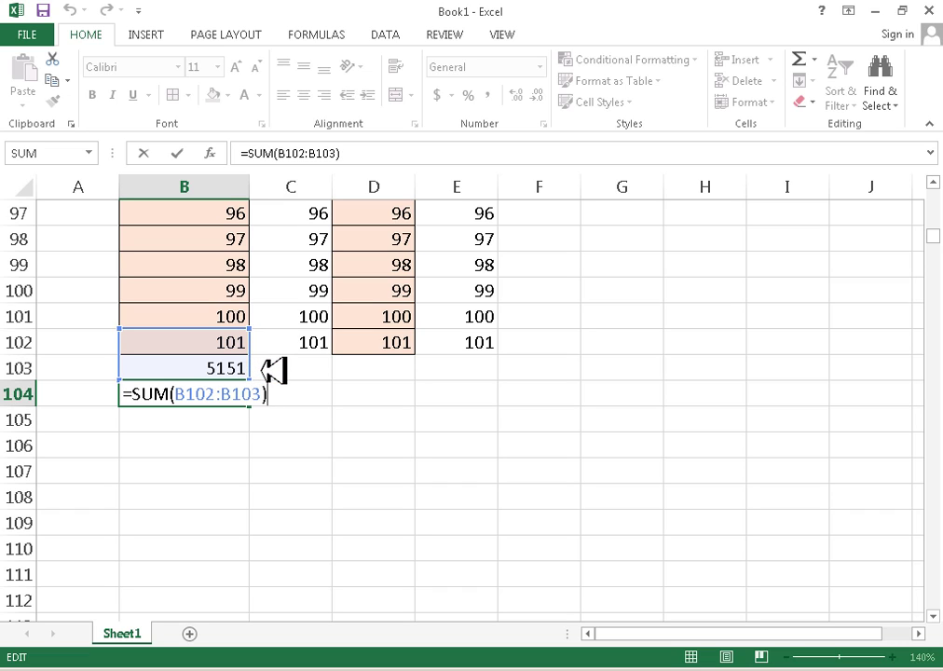
{"action": "key", "text": "ctrl+Return"}
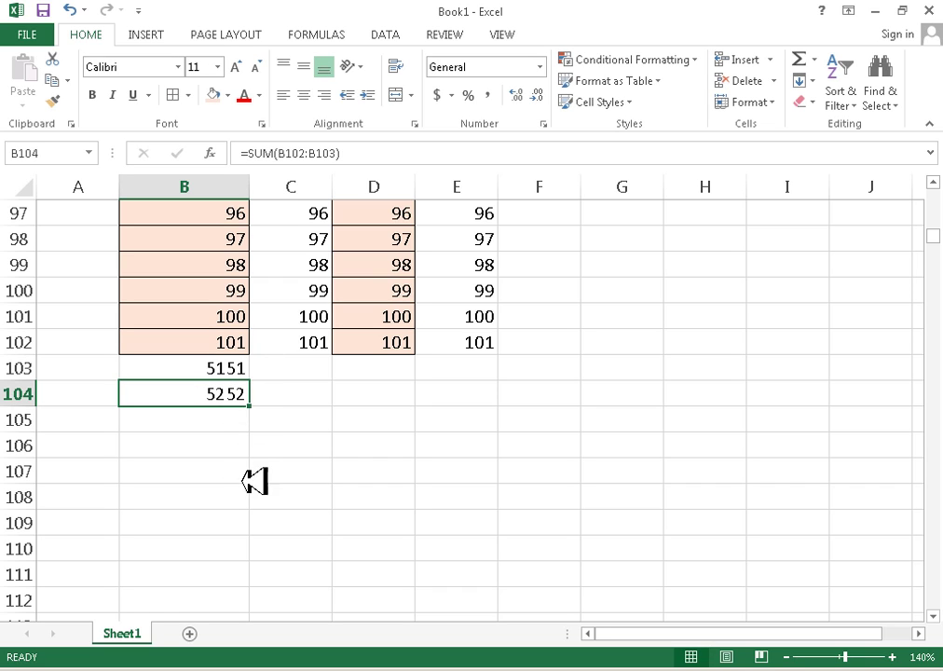
{"action": "left_click", "coordinate": [242, 420]}
Check the formulas behind the 5151 and 5252 totals in B103 and B104
{"action": "left_click", "coordinate": [239, 395]}
{"action": "left_click", "coordinate": [244, 419]}
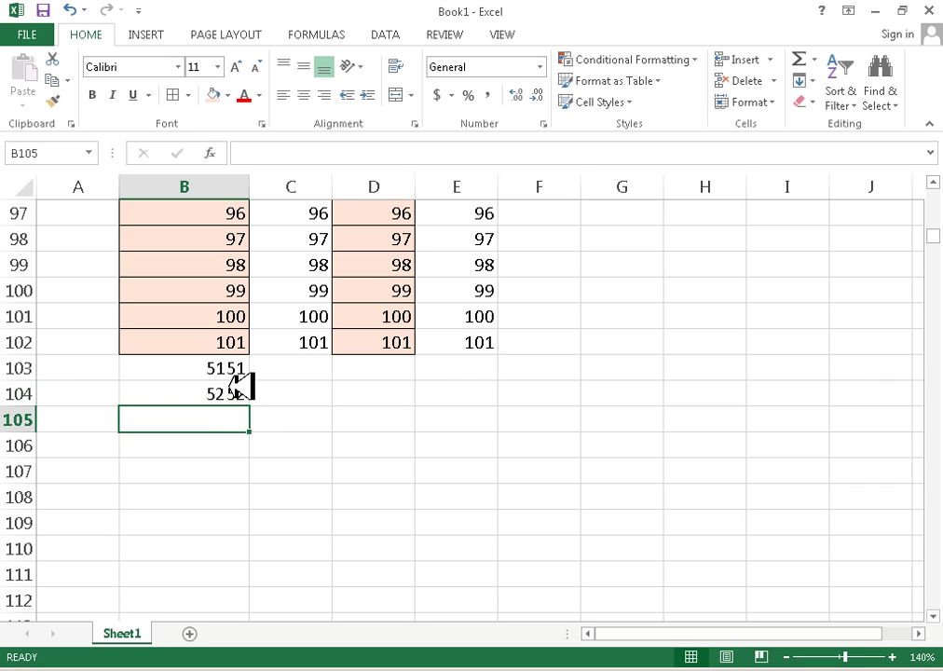
{"action": "left_click", "coordinate": [238, 393]}
{"action": "left_click", "coordinate": [244, 419]}
{"action": "left_click", "coordinate": [238, 394]}
{"action": "left_click", "coordinate": [244, 365]}
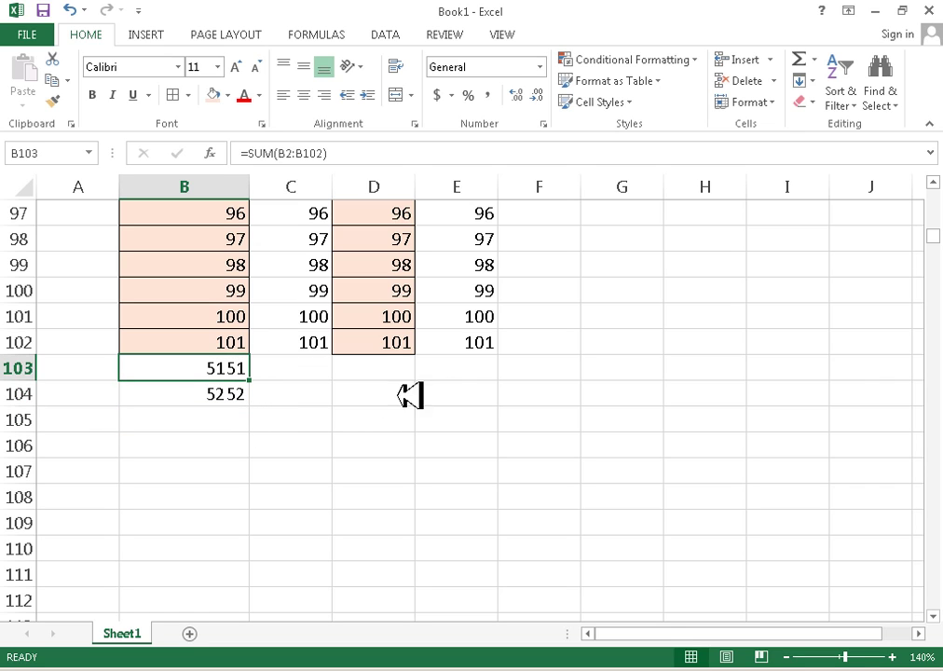
{"action": "left_click", "coordinate": [406, 393]}
{"action": "left_click", "coordinate": [246, 373]}
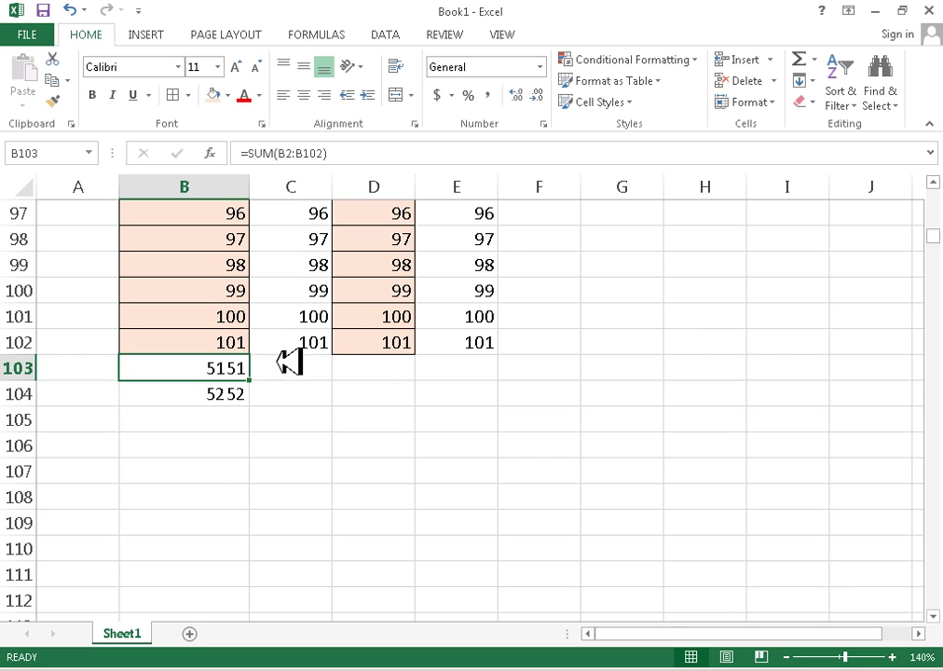
{"action": "left_click", "coordinate": [244, 351]}
Gather scattered cells C103, D103, F103, E106, C105 and a small block into one selection
{"action": "left_click", "coordinate": [318, 368]}
{"action": "left_click", "coordinate": [410, 369], "text": "ctrl"}
{"action": "left_click", "coordinate": [515, 363], "text": "ctrl"}
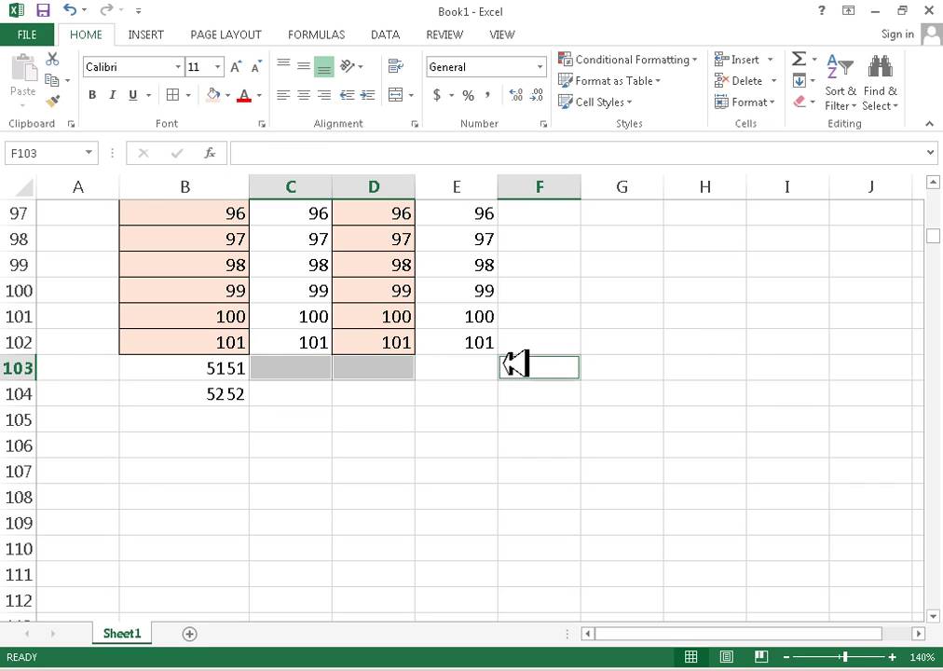
{"action": "left_click", "coordinate": [436, 441], "text": "ctrl"}
{"action": "left_click", "coordinate": [310, 421], "text": "ctrl"}
{"action": "left_click", "coordinate": [361, 516], "text": "ctrl"}
{"action": "left_click", "coordinate": [539, 495], "text": "ctrl"}
{"action": "left_click_drag", "start_coordinate": [622, 393], "coordinate": [622, 419]}
Add more cells and the A105:B108 block, then fill every selected cell with 200
{"action": "left_click", "coordinate": [704, 342], "text": "ctrl"}
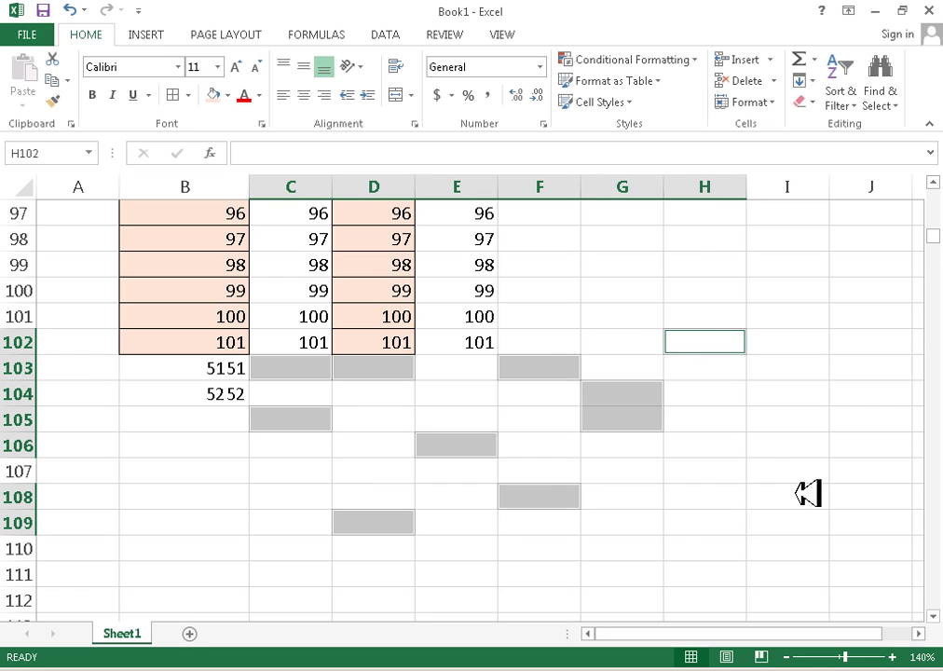
{"action": "left_click", "coordinate": [787, 496], "text": "ctrl"}
{"action": "left_click_drag", "start_coordinate": [704, 496], "coordinate": [623, 521]}
{"action": "left_click", "coordinate": [466, 547], "text": "ctrl"}
{"action": "left_click_drag", "start_coordinate": [187, 470], "coordinate": [186, 496]}
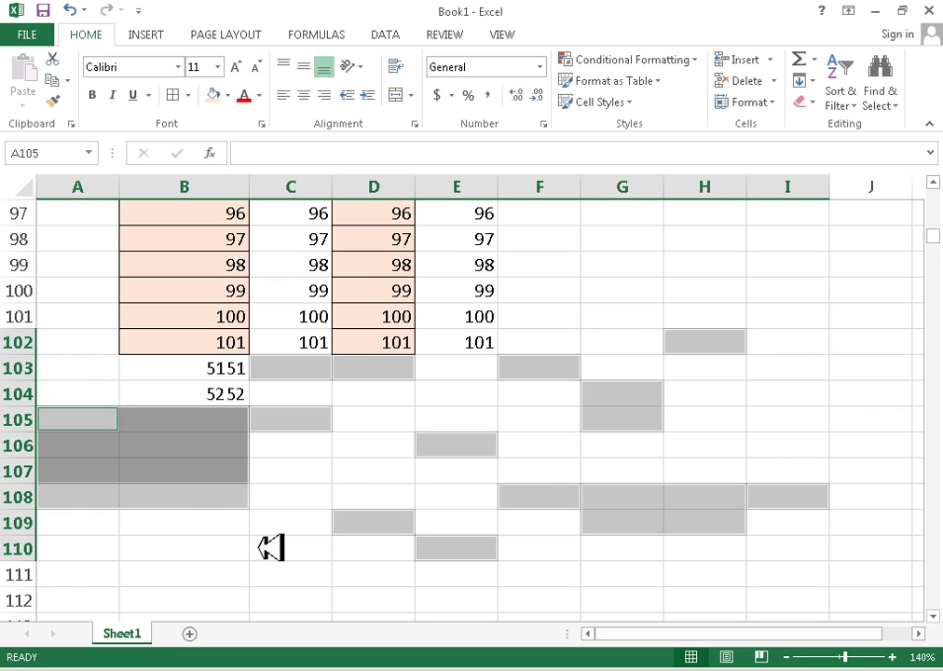
{"action": "type", "text": "200"}
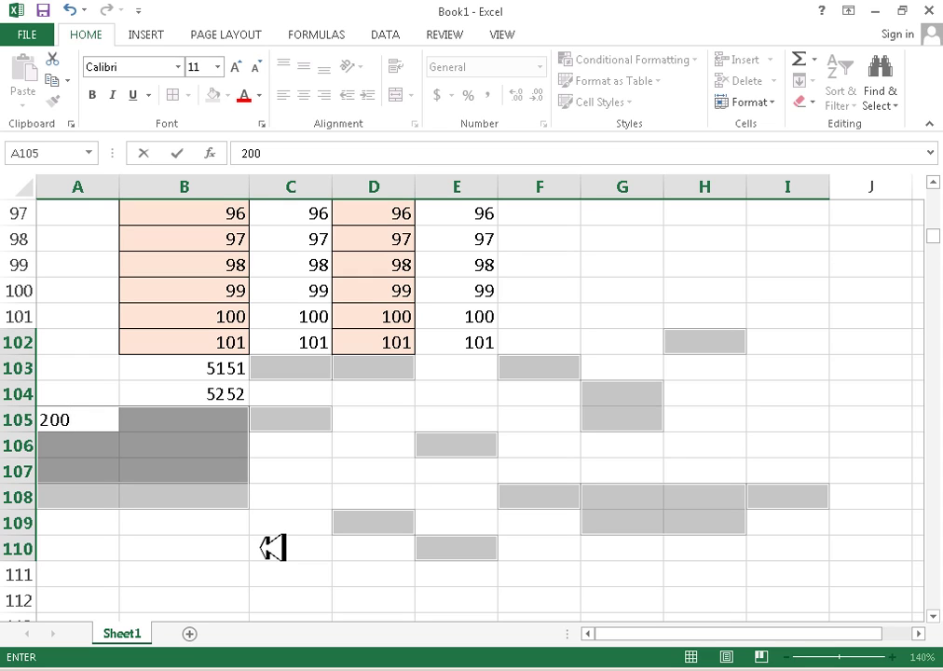
{"action": "key", "text": "ctrl+Return"}
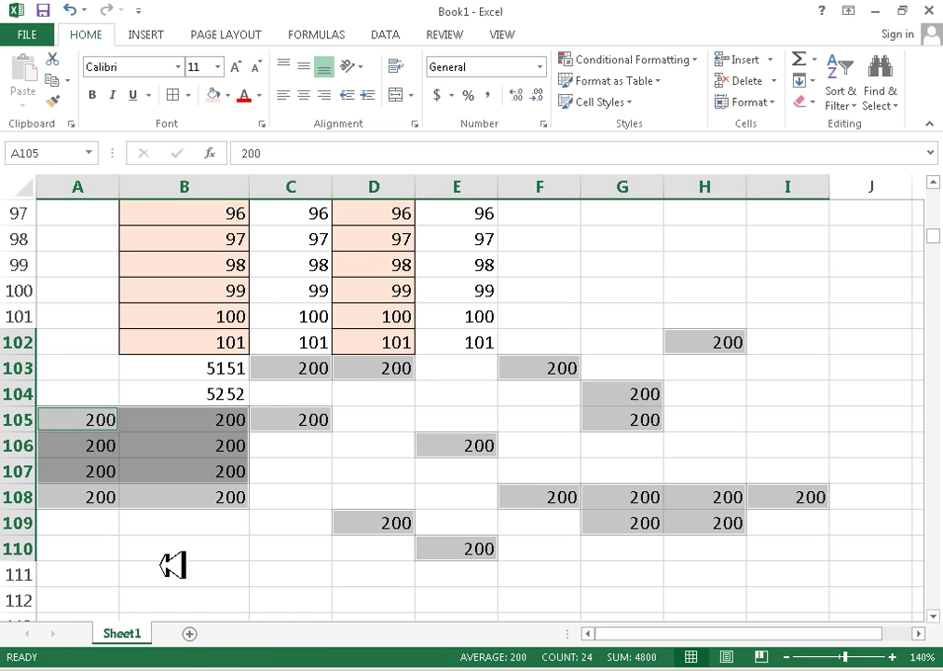
Delete the stray 200 entries in rows 106–112 and in row 105
{"action": "scroll", "coordinate": [398, 200], "scroll_direction": "up", "scroll_amount": 20}
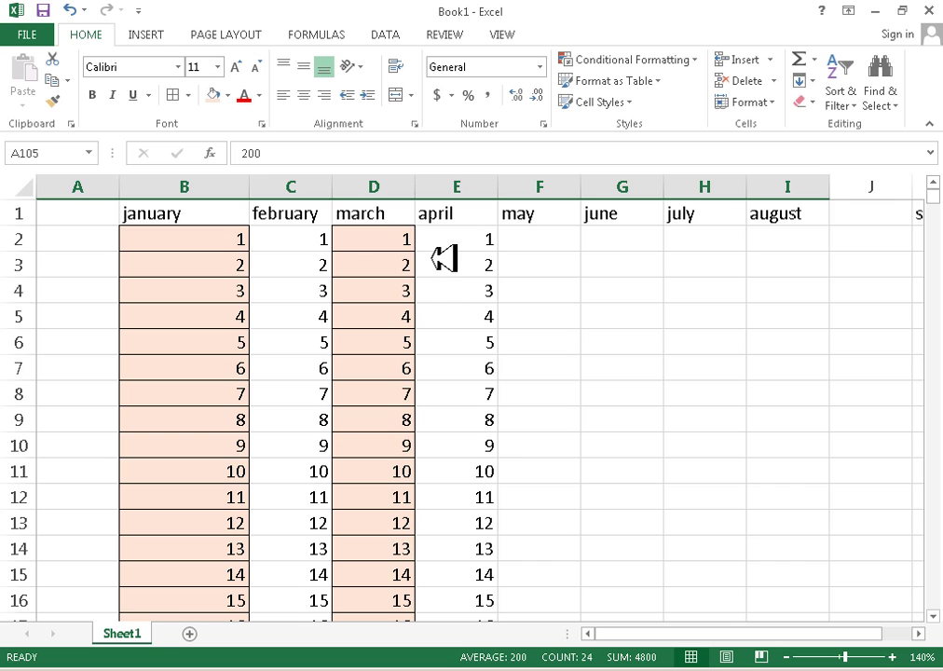
{"action": "scroll", "coordinate": [444, 258], "scroll_direction": "down", "scroll_amount": 20}
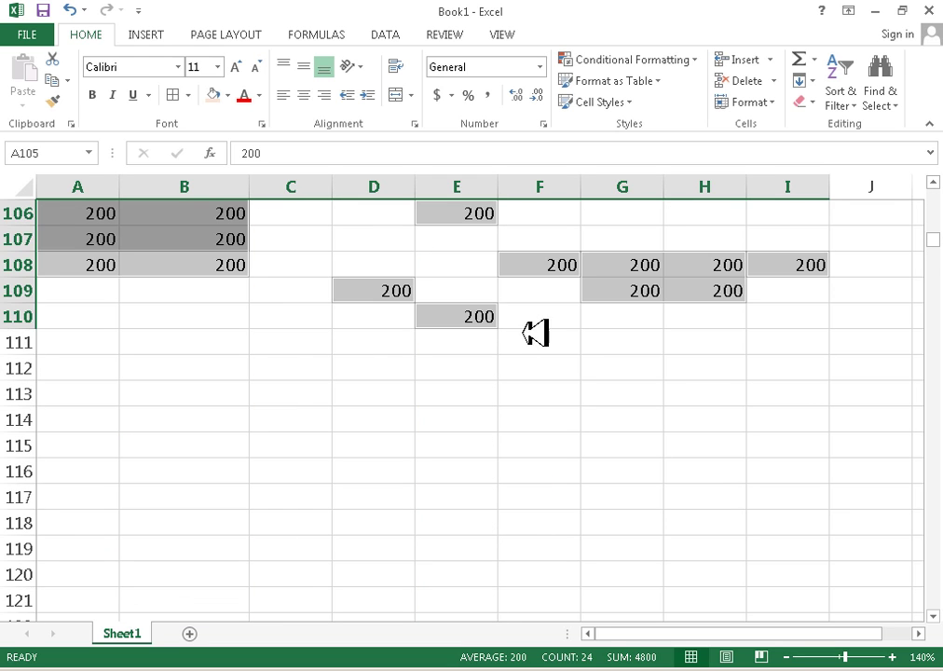
{"action": "left_click_drag", "start_coordinate": [801, 366], "coordinate": [94, 212]}
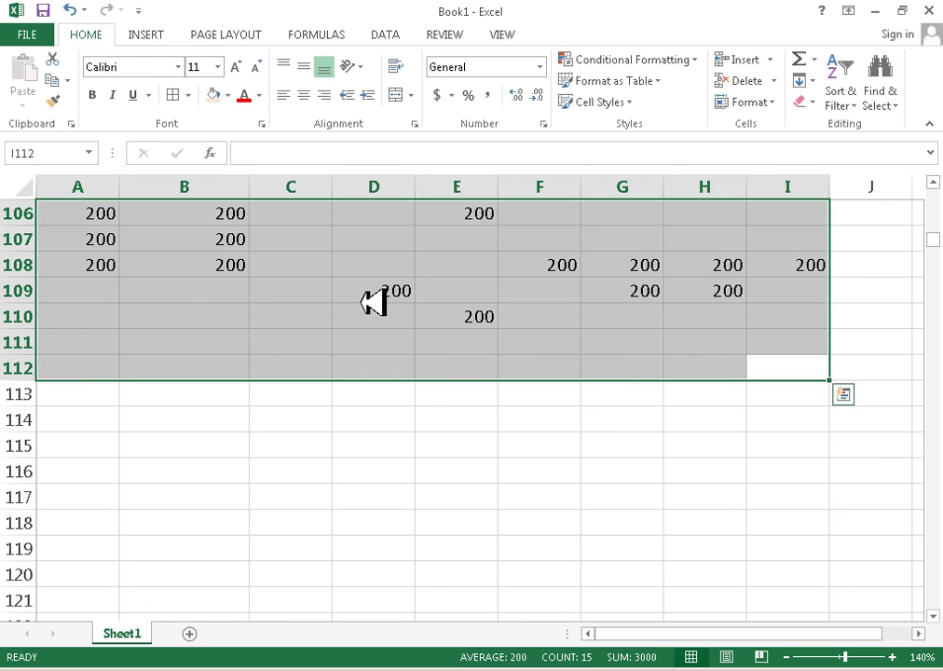
{"action": "scroll", "coordinate": [372, 303], "scroll_direction": "up", "scroll_amount": 6}
{"action": "scroll", "coordinate": [372, 302], "scroll_direction": "down", "scroll_amount": 2}
{"action": "scroll", "coordinate": [373, 302], "scroll_direction": "down", "scroll_amount": 3}
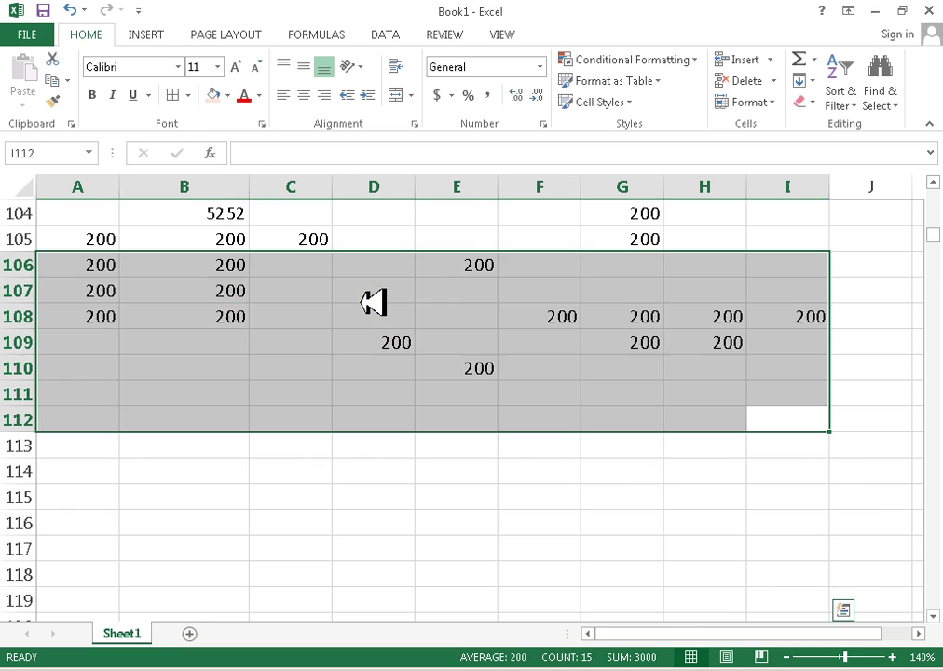
{"action": "key", "text": "Delete"}
{"action": "scroll", "coordinate": [372, 303], "scroll_direction": "up", "scroll_amount": 3}
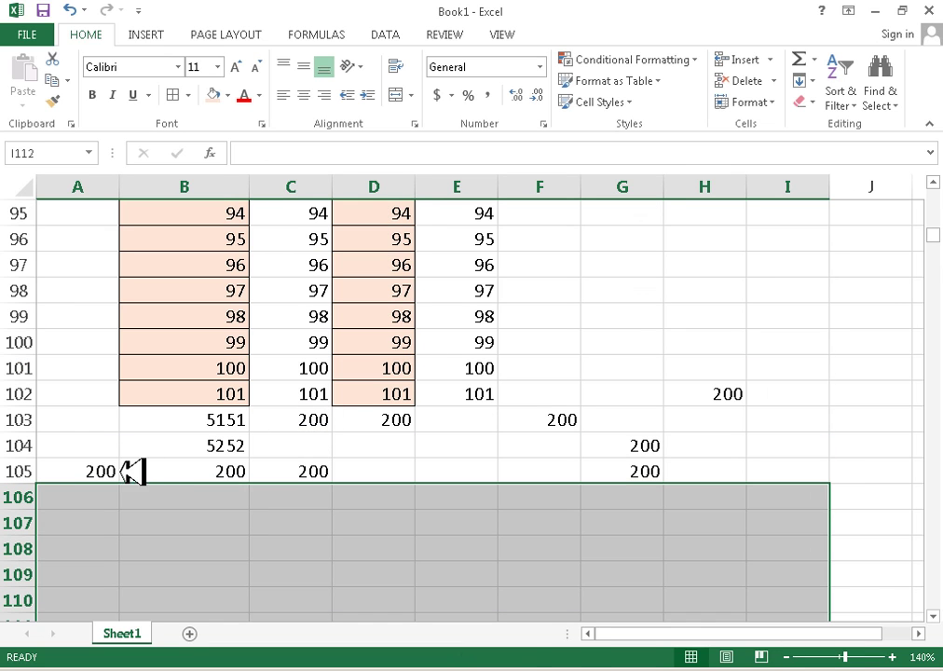
{"action": "left_click_drag", "start_coordinate": [103, 470], "coordinate": [669, 469]}
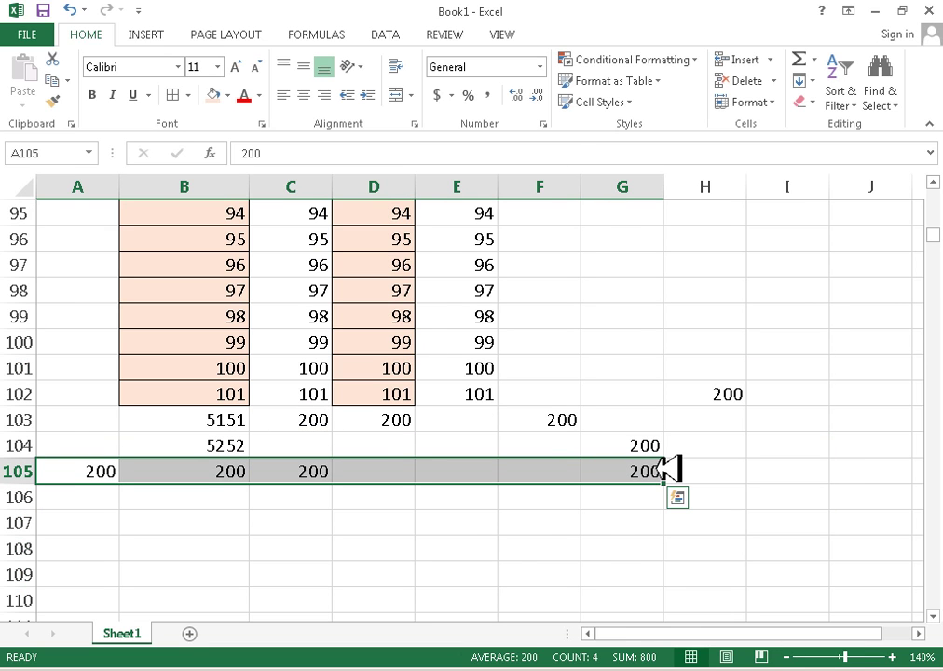
{"action": "key", "text": "Delete"}
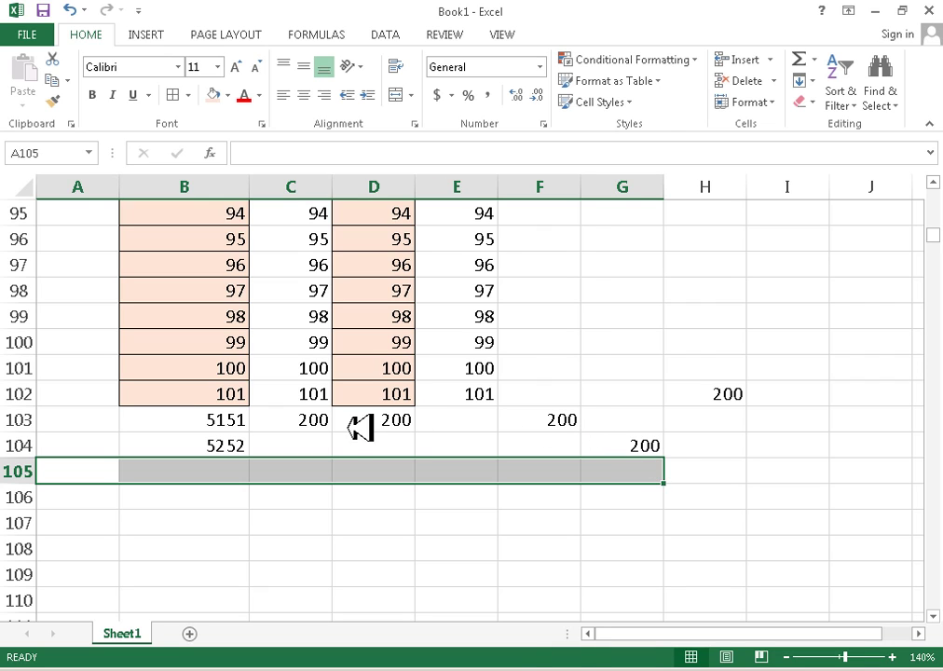
Undo so only the 5151 and 5252 totals remain in column B
{"action": "left_click_drag", "start_coordinate": [308, 419], "coordinate": [812, 404]}
{"action": "left_click", "coordinate": [750, 445]}
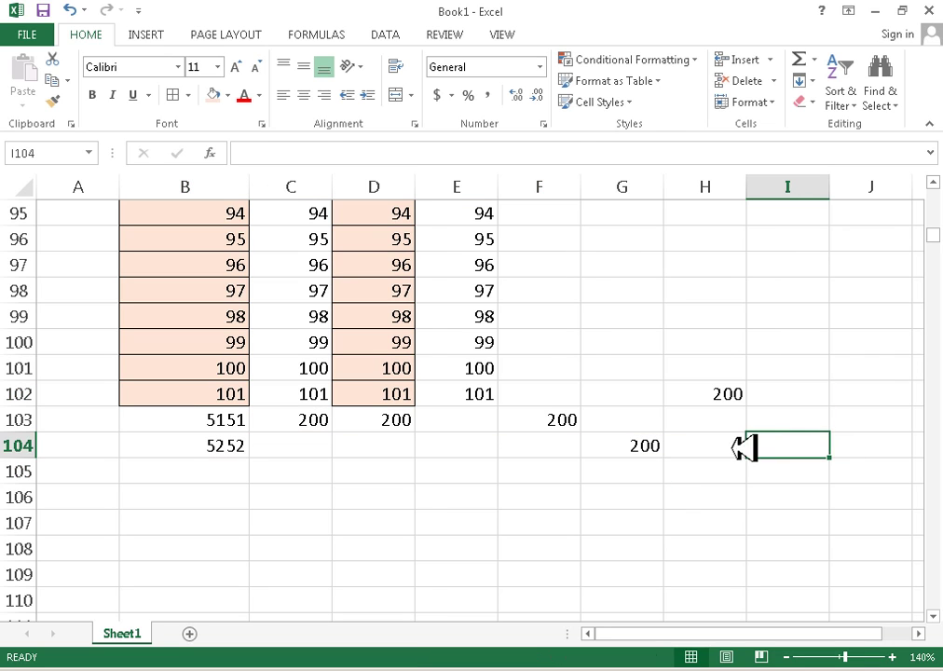
{"action": "left_click", "coordinate": [652, 494]}
{"action": "left_click", "coordinate": [648, 365]}
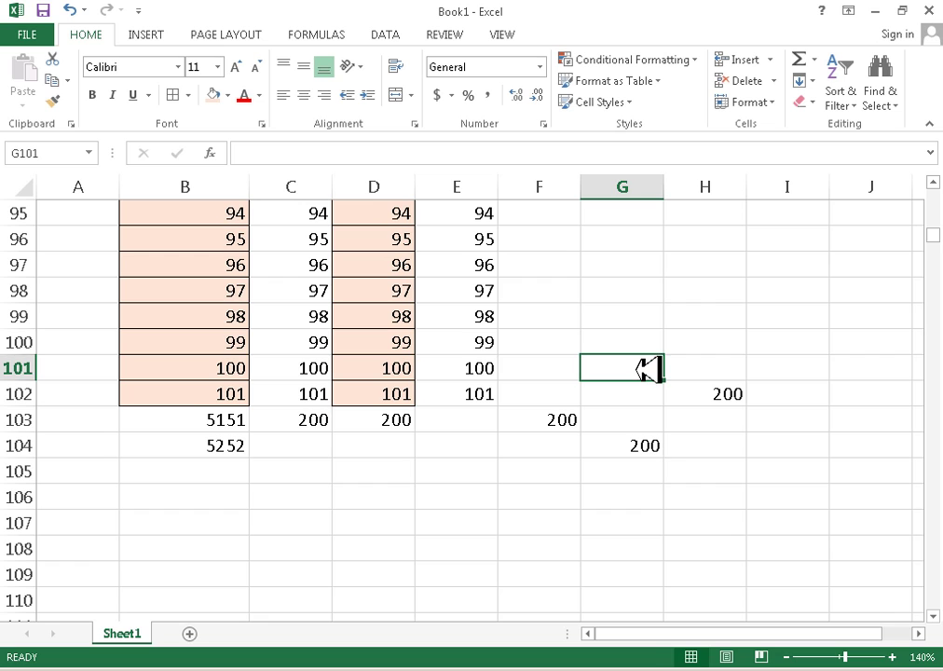
{"action": "key", "text": "ctrl+z"}
{"action": "key", "text": "ctrl+z"}
{"action": "key", "text": "ctrl+z"}
Fill the B103 and B104 SUM totals right across columns C through E
{"action": "scroll", "coordinate": [336, 479], "scroll_direction": "up", "scroll_amount": 2}
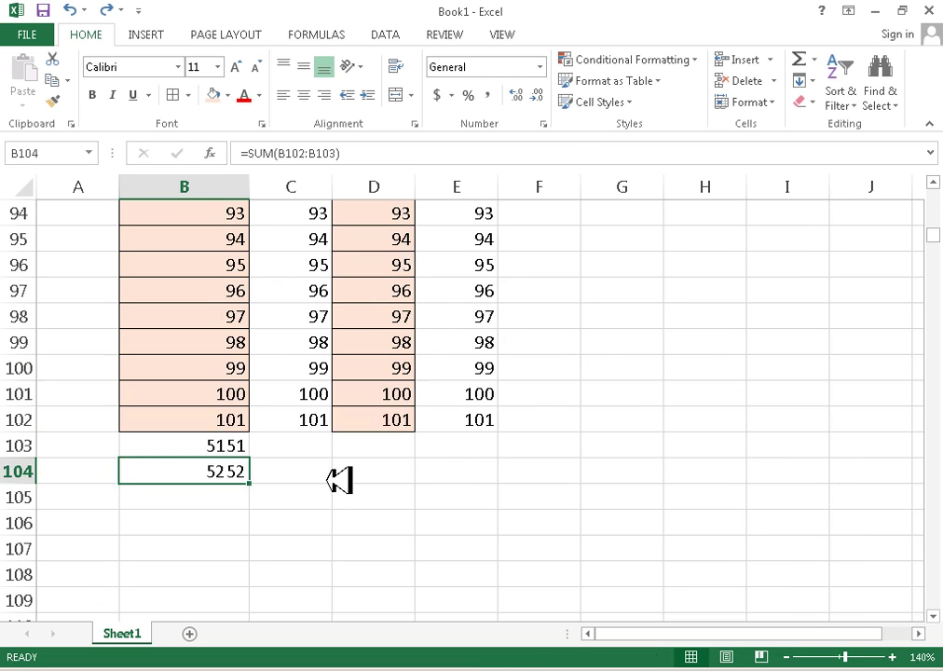
{"action": "left_click", "coordinate": [244, 523]}
{"action": "left_click_drag", "start_coordinate": [249, 532], "coordinate": [517, 529]}
{"action": "left_click", "coordinate": [244, 549]}
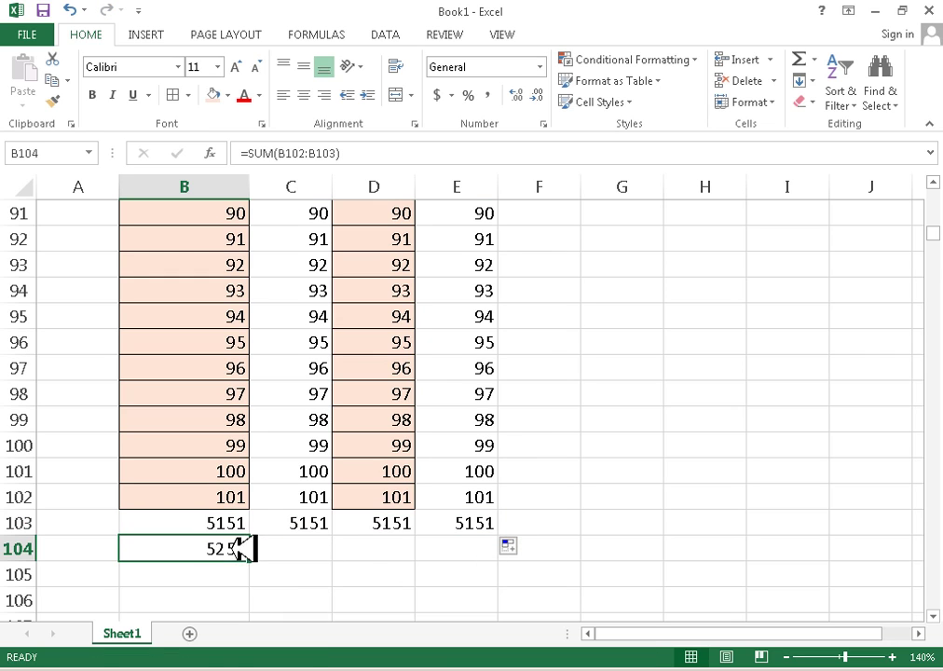
{"action": "left_click_drag", "start_coordinate": [252, 559], "coordinate": [507, 560]}
{"action": "left_click", "coordinate": [509, 570]}
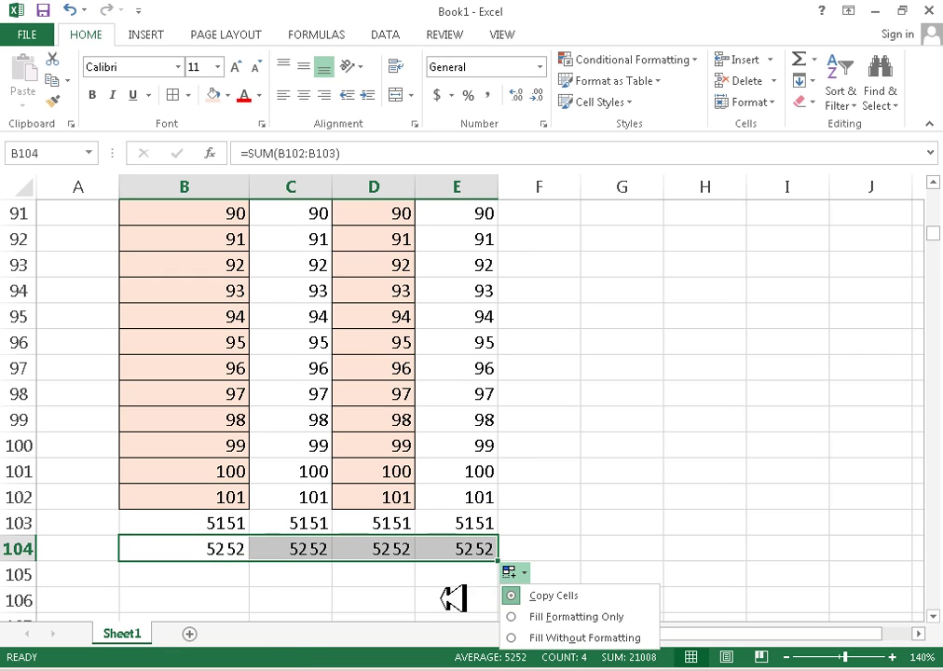
Check the fill options and the copied SUM formulas in columns C and D
{"action": "left_click", "coordinate": [410, 596]}
{"action": "left_click", "coordinate": [404, 524]}
{"action": "left_click", "coordinate": [296, 545]}
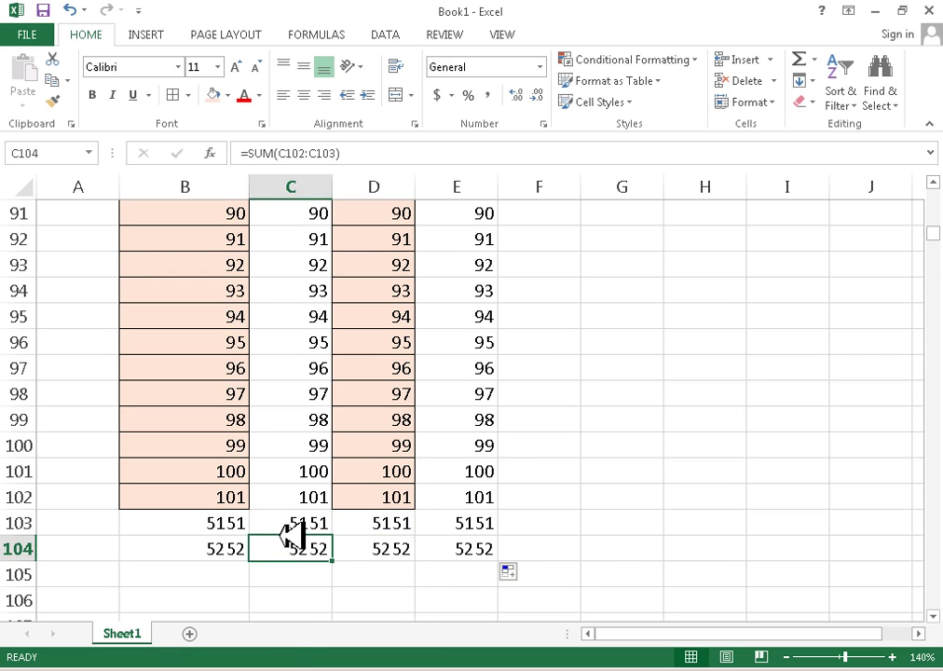
{"action": "left_click", "coordinate": [659, 556]}
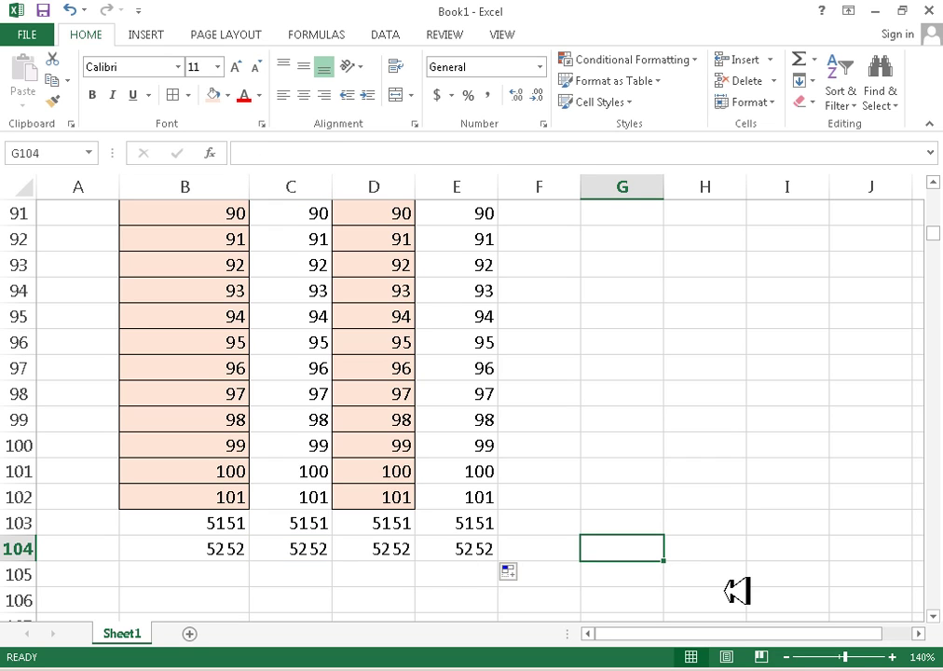
{"action": "scroll", "coordinate": [736, 590], "scroll_direction": "up", "scroll_amount": 20}
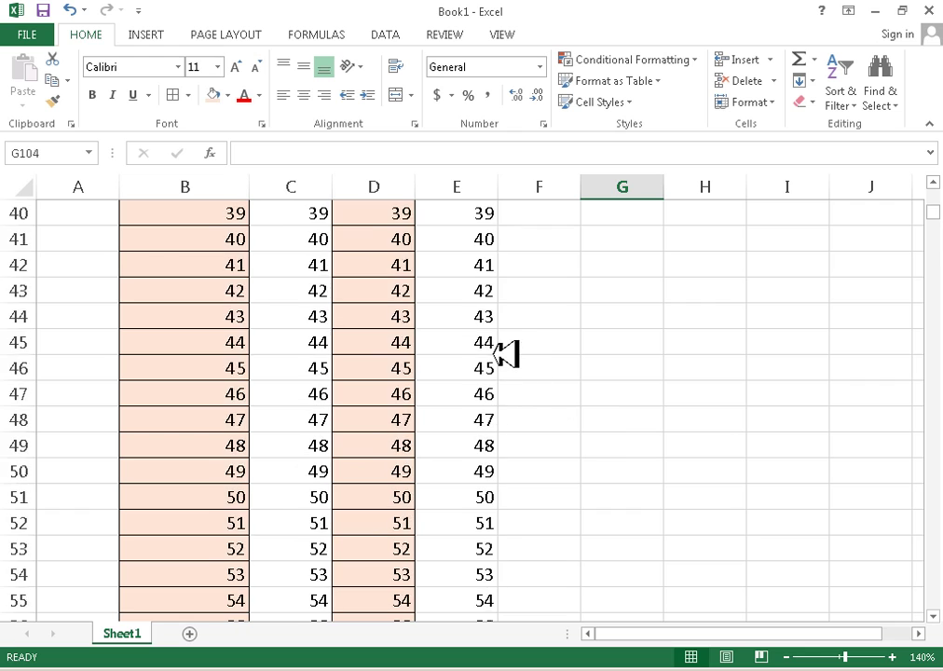
{"action": "scroll", "coordinate": [503, 353], "scroll_direction": "down", "scroll_amount": 20}
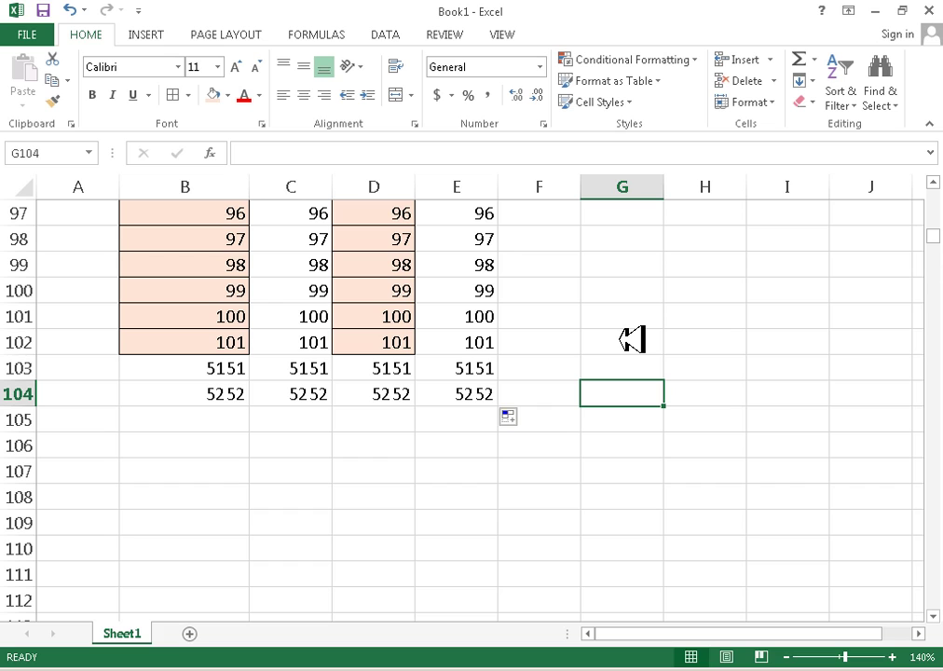
{"action": "key", "text": "ctrl+grave"}
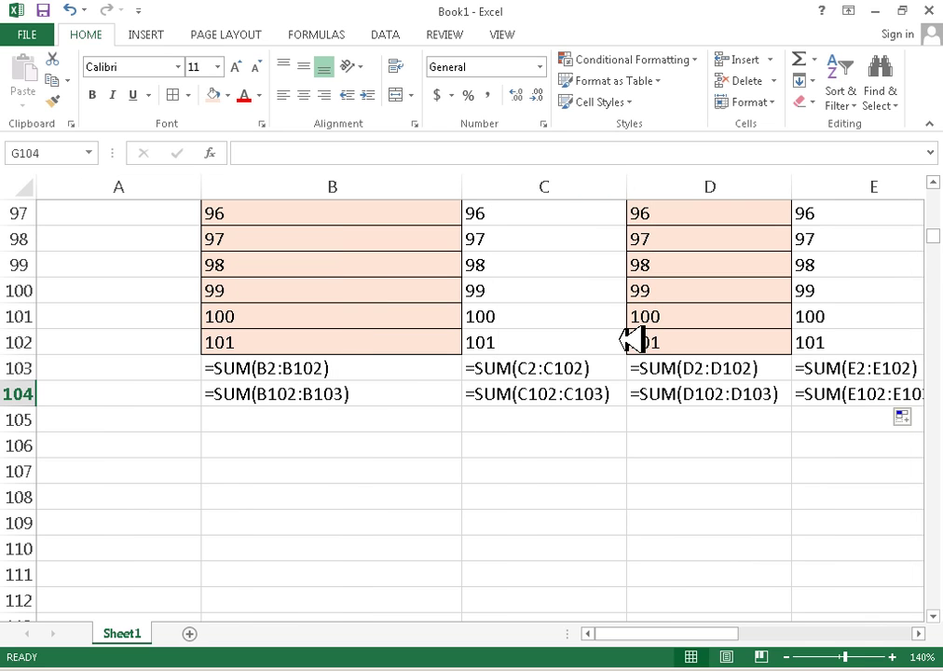
{"action": "left_click_drag", "start_coordinate": [690, 633], "coordinate": [693, 633]}
{"action": "left_click", "coordinate": [395, 496]}
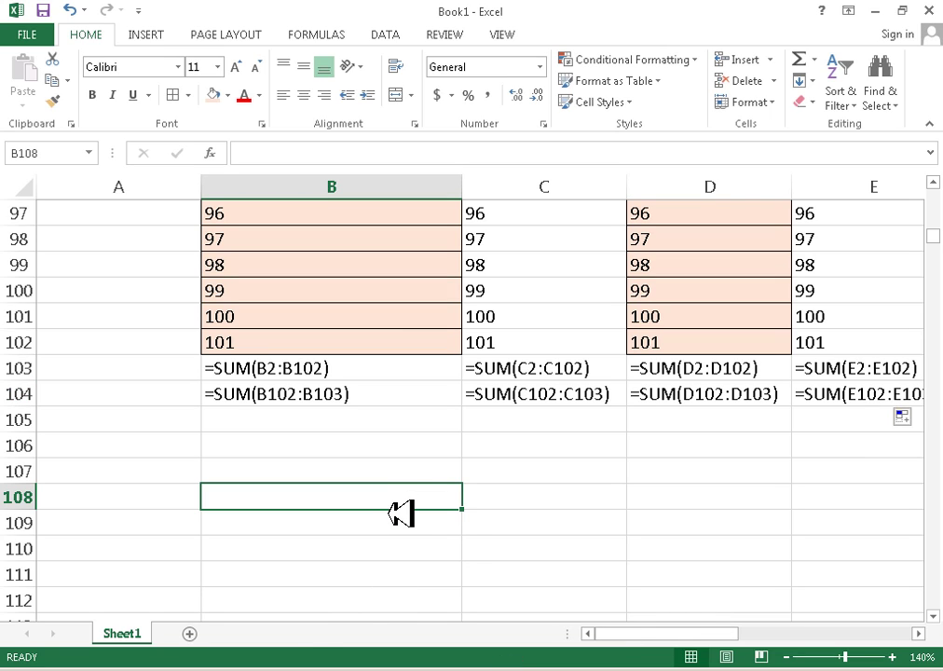
{"action": "type", "text": "~"}
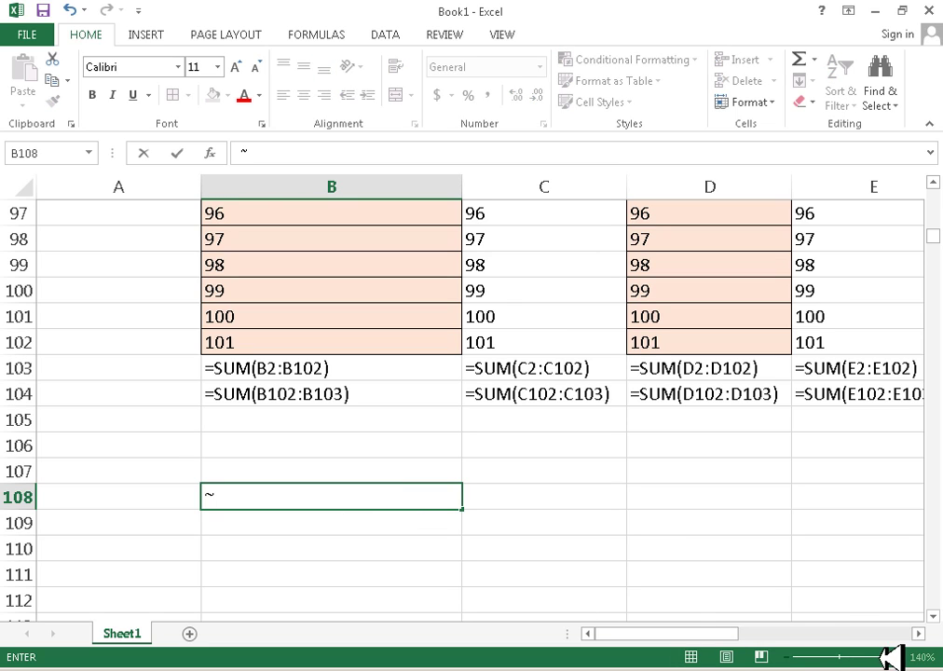
{"action": "left_click", "coordinate": [343, 522]}
{"action": "key", "text": "Up"}
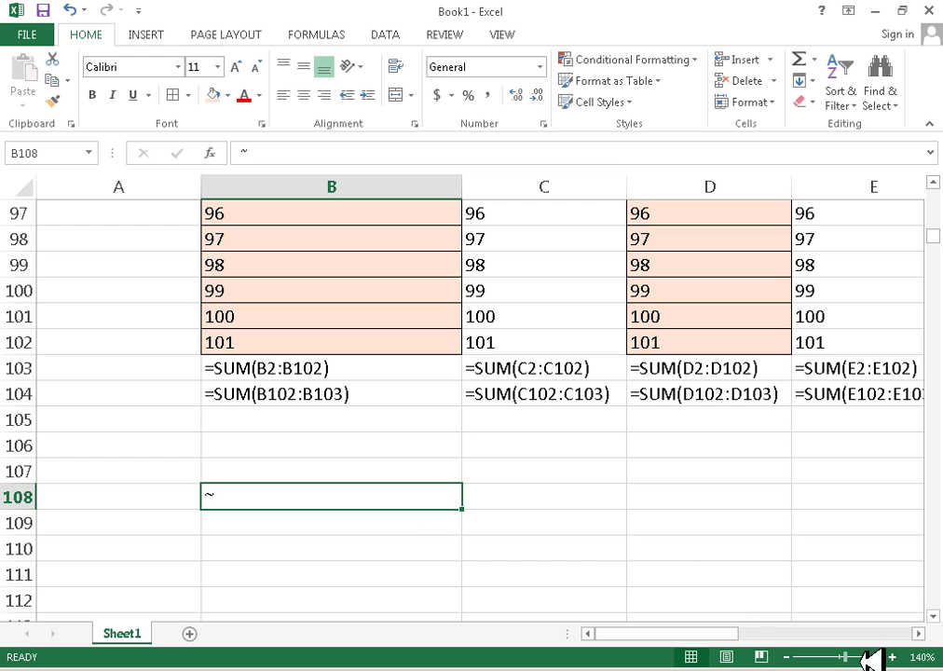
{"action": "left_click", "coordinate": [891, 657]}
{"action": "left_click", "coordinate": [892, 656]}
{"action": "left_click", "coordinate": [891, 656]}
{"action": "left_click", "coordinate": [892, 656]}
{"action": "left_click", "coordinate": [891, 657]}
{"action": "left_click", "coordinate": [892, 657]}
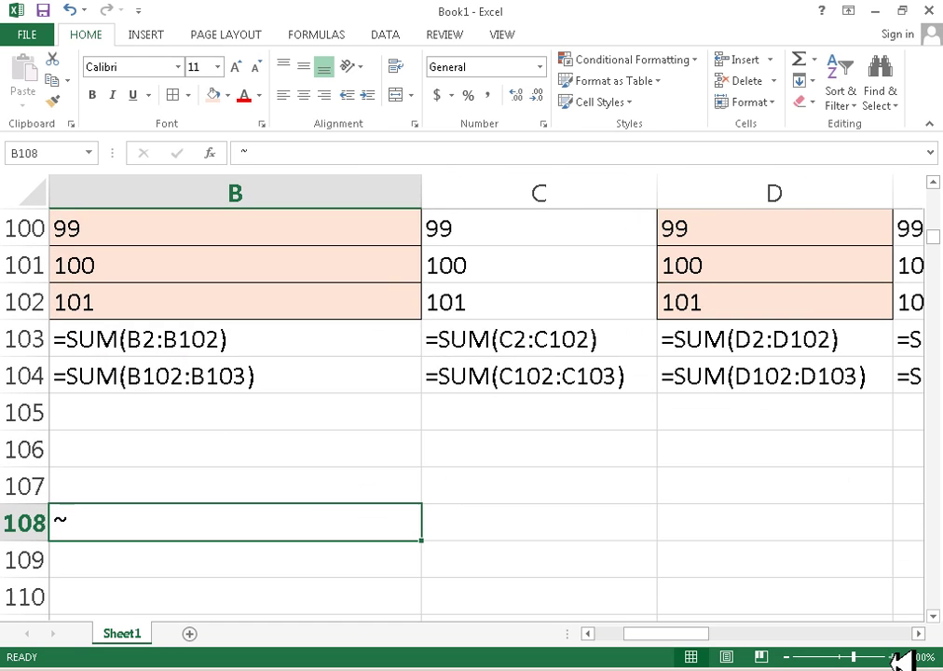
{"action": "left_click", "coordinate": [891, 656]}
{"action": "left_click", "coordinate": [892, 656]}
{"action": "left_click", "coordinate": [891, 656]}
{"action": "left_click", "coordinate": [892, 657]}
{"action": "left_click", "coordinate": [891, 657]}
{"action": "left_click", "coordinate": [891, 656]}
{"action": "left_click", "coordinate": [891, 656]}
{"action": "left_click", "coordinate": [891, 657]}
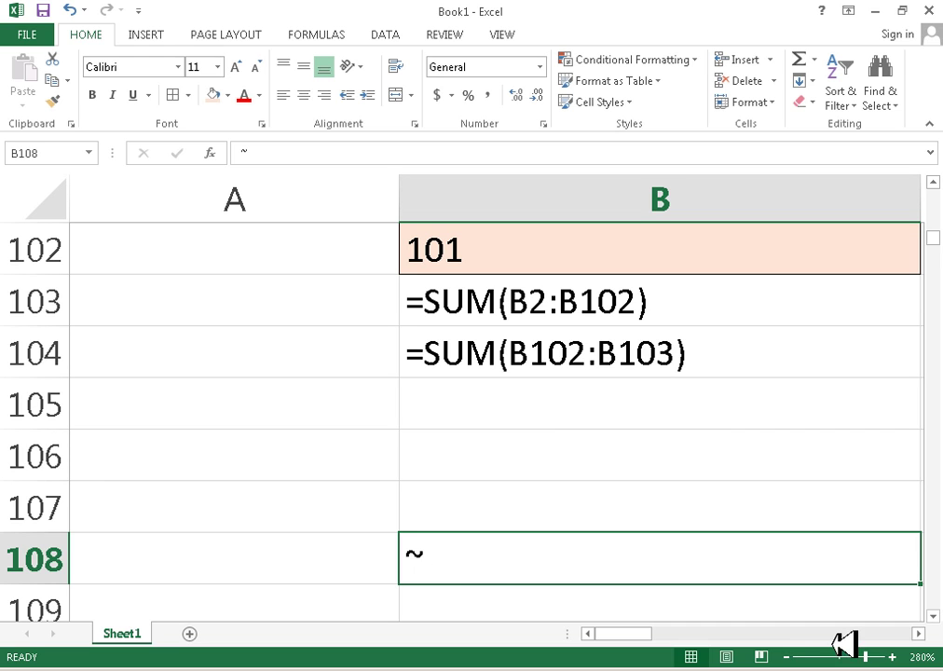
{"action": "left_click_drag", "start_coordinate": [857, 656], "coordinate": [851, 657]}
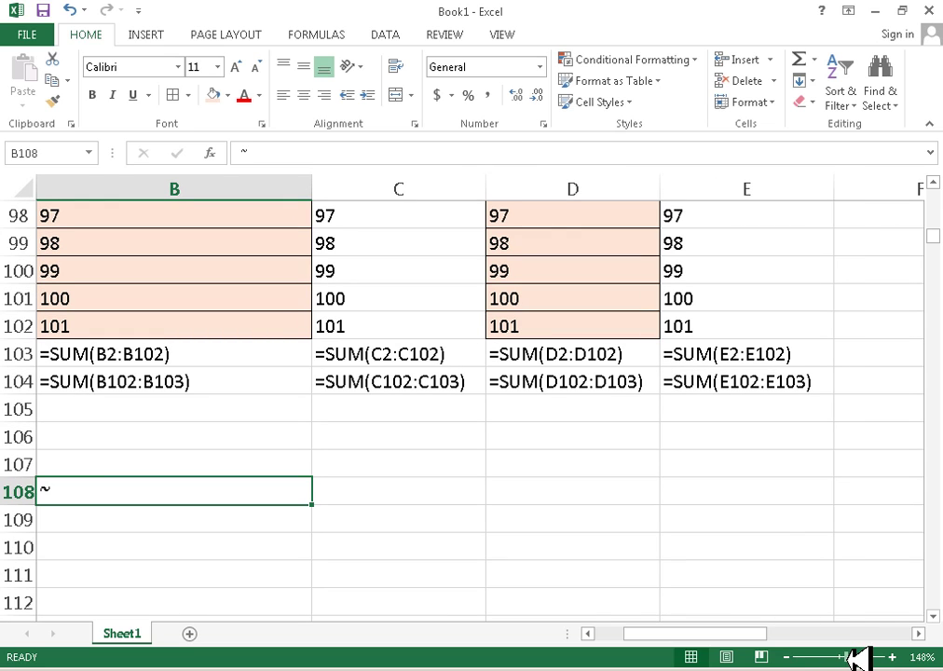
{"action": "left_click", "coordinate": [139, 357]}
{"action": "left_click", "coordinate": [233, 410]}
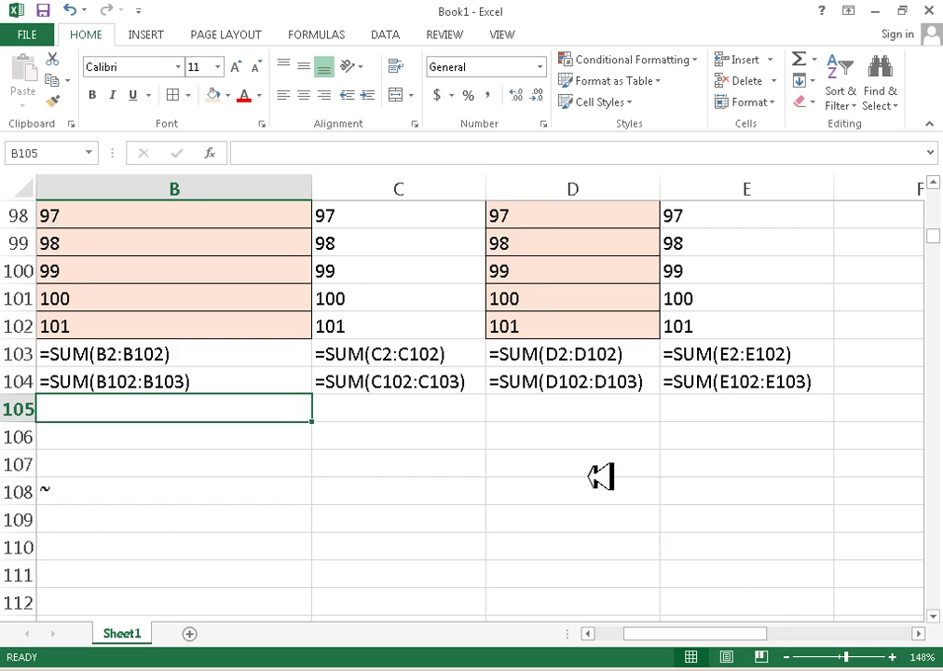
{"action": "scroll", "coordinate": [600, 477], "scroll_direction": "up", "scroll_amount": 3}
{"action": "scroll", "coordinate": [600, 477], "scroll_direction": "down", "scroll_amount": 4}
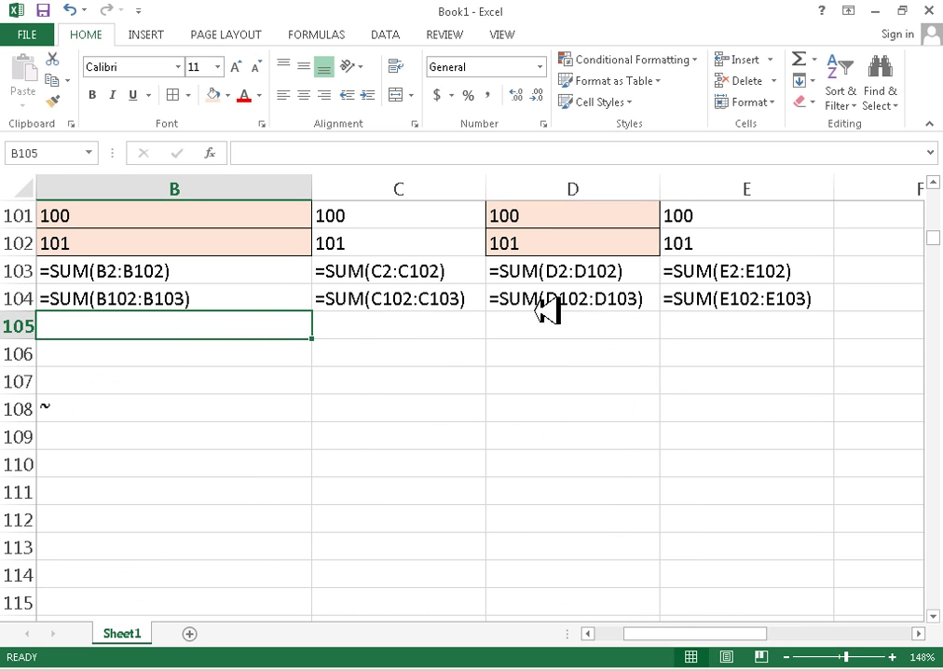
{"action": "scroll", "coordinate": [333, 460], "scroll_direction": "up", "scroll_amount": 2}
{"action": "scroll", "coordinate": [344, 447], "scroll_direction": "down", "scroll_amount": 1}
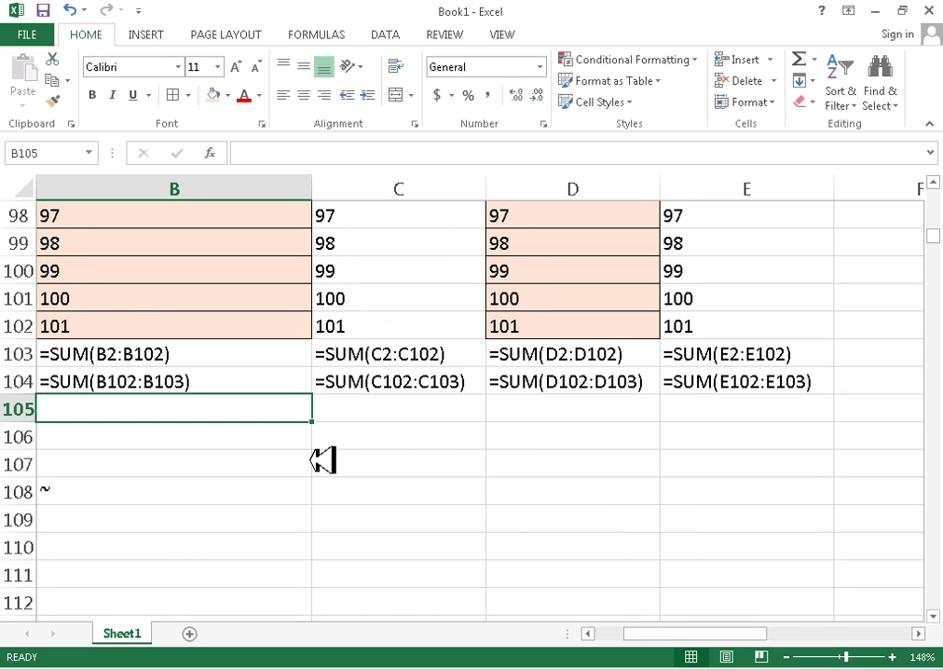
{"action": "scroll", "coordinate": [323, 458], "scroll_direction": "up", "scroll_amount": 1}
{"action": "scroll", "coordinate": [322, 458], "scroll_direction": "down", "scroll_amount": 1}
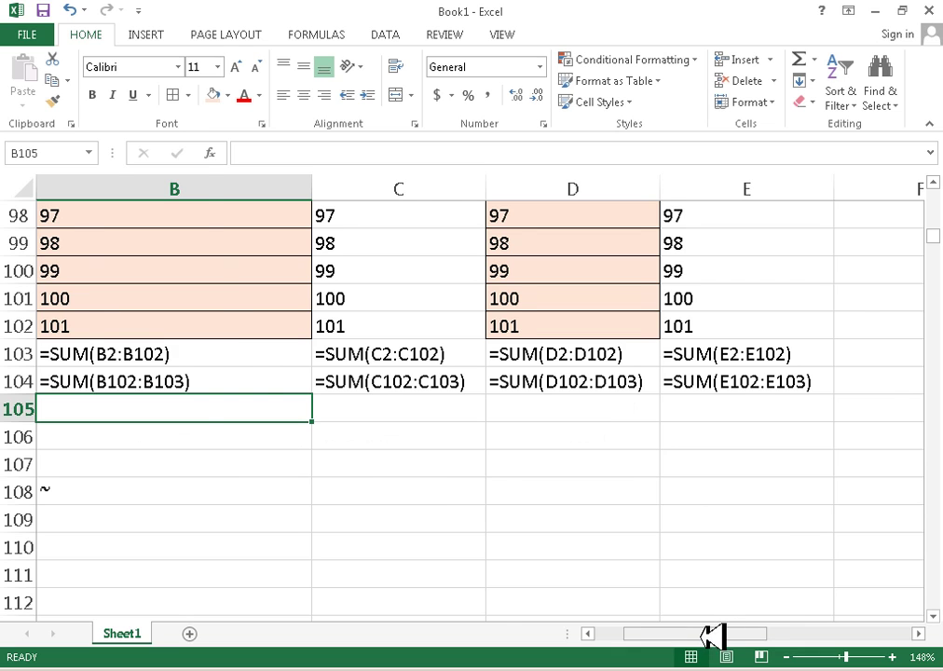
{"action": "left_click_drag", "start_coordinate": [715, 631], "coordinate": [579, 631]}
{"action": "mouse_move", "coordinate": [705, 630]}
{"action": "left_mouse_down"}
{"action": "mouse_move", "coordinate": [677, 638]}
{"action": "mouse_move", "coordinate": [699, 639]}
{"action": "left_mouse_up"}
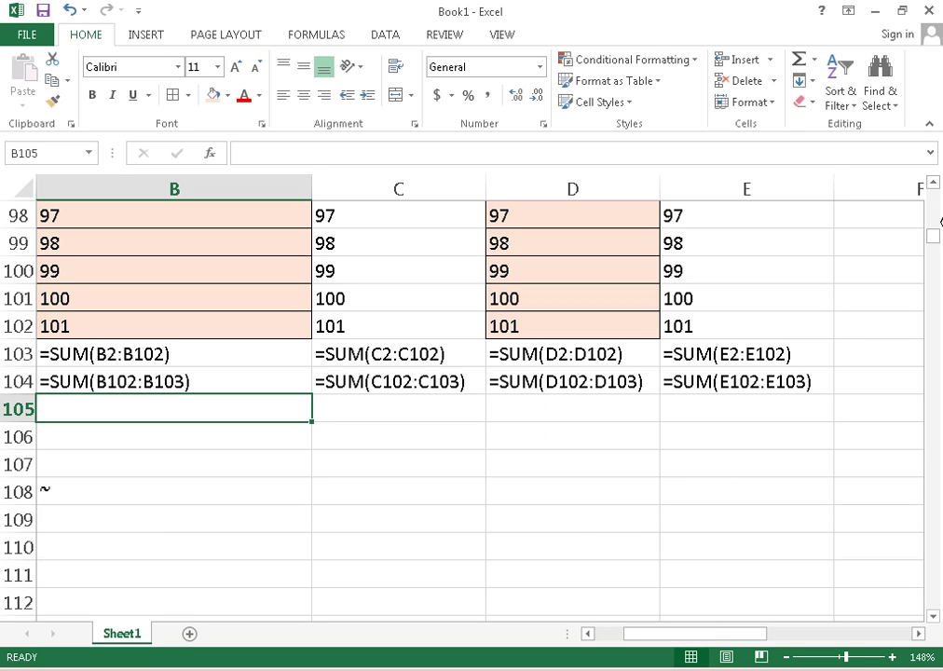
{"action": "left_click_drag", "start_coordinate": [823, 438], "coordinate": [177, 376]}
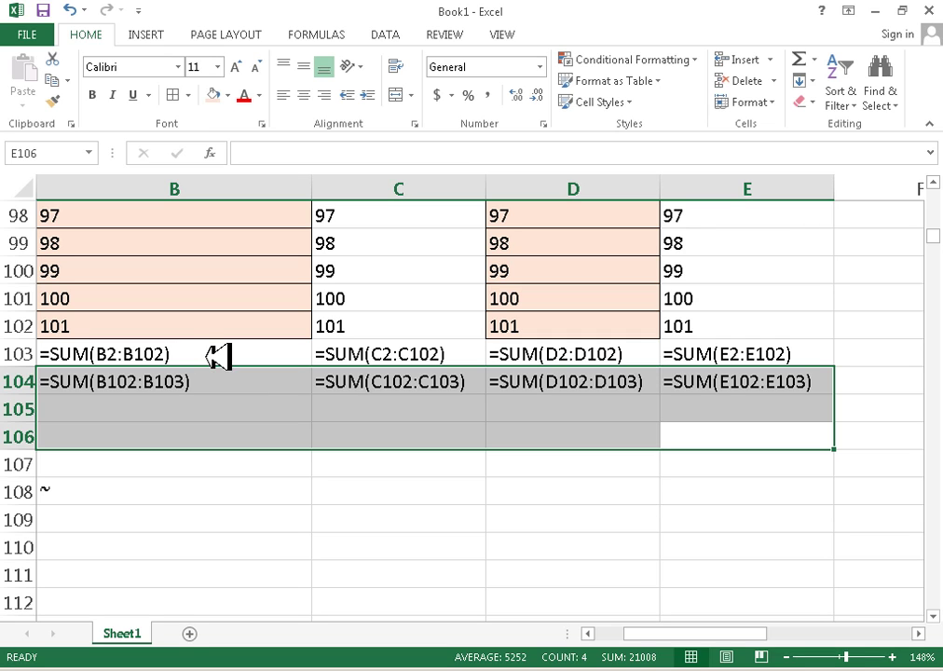
{"action": "key", "text": "Up"}
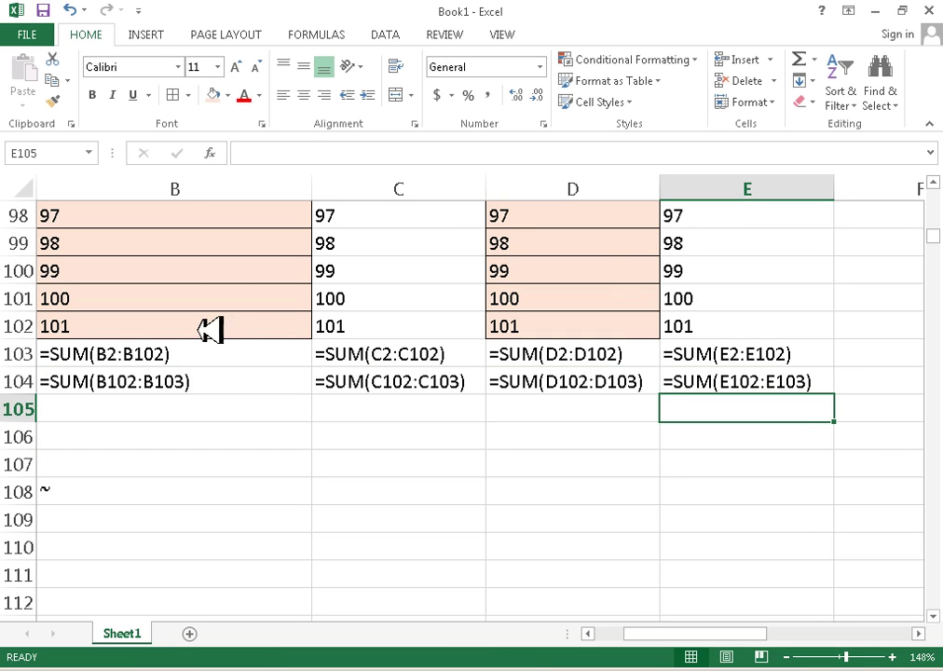
{"action": "left_click", "coordinate": [147, 352]}
{"action": "left_click", "coordinate": [152, 374]}
{"action": "left_click", "coordinate": [377, 359]}
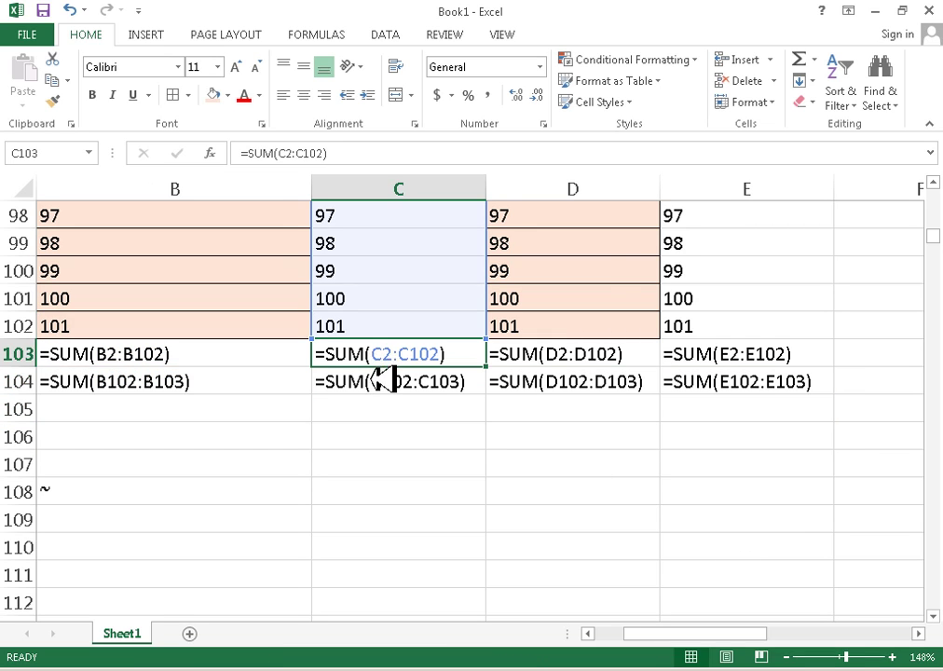
{"action": "left_click", "coordinate": [381, 380]}
{"action": "left_click", "coordinate": [628, 382]}
{"action": "left_click", "coordinate": [698, 380]}
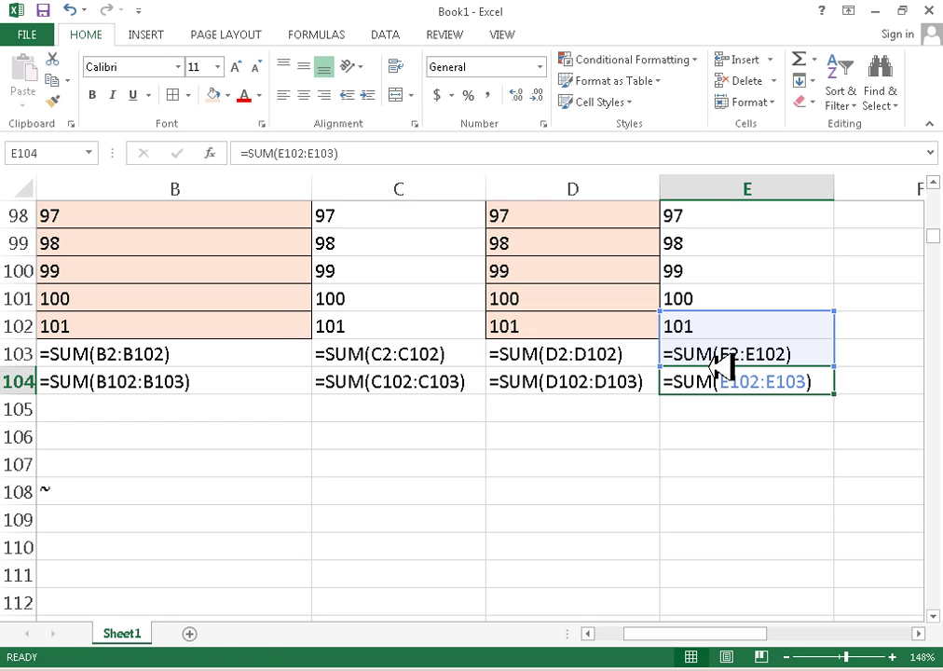
{"action": "left_click", "coordinate": [711, 354]}
{"action": "left_click", "coordinate": [711, 380]}
{"action": "left_click", "coordinate": [711, 358]}
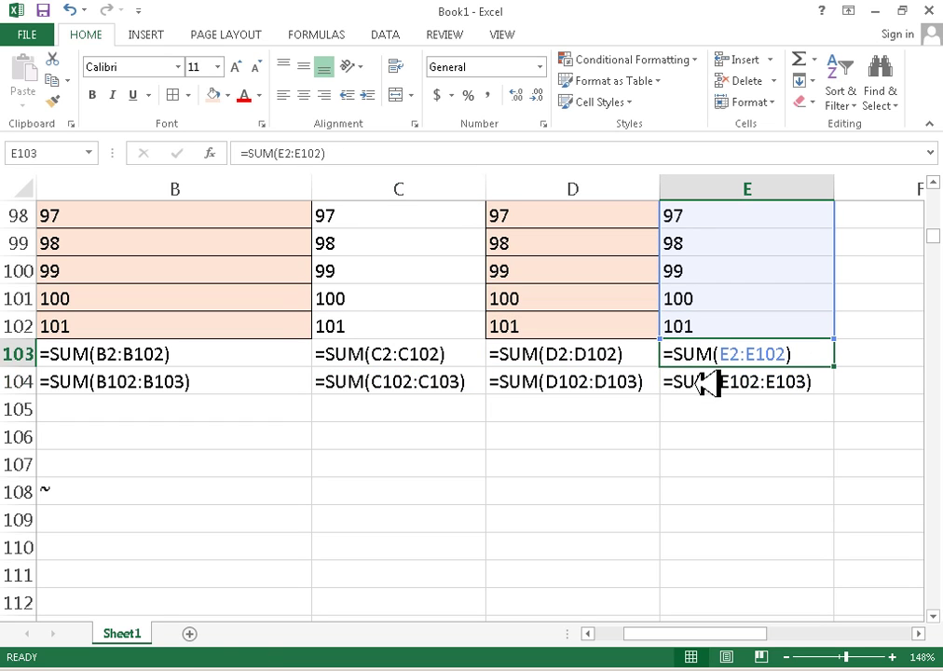
{"action": "left_click", "coordinate": [705, 382]}
{"action": "left_click", "coordinate": [621, 382]}
{"action": "left_click", "coordinate": [606, 353]}
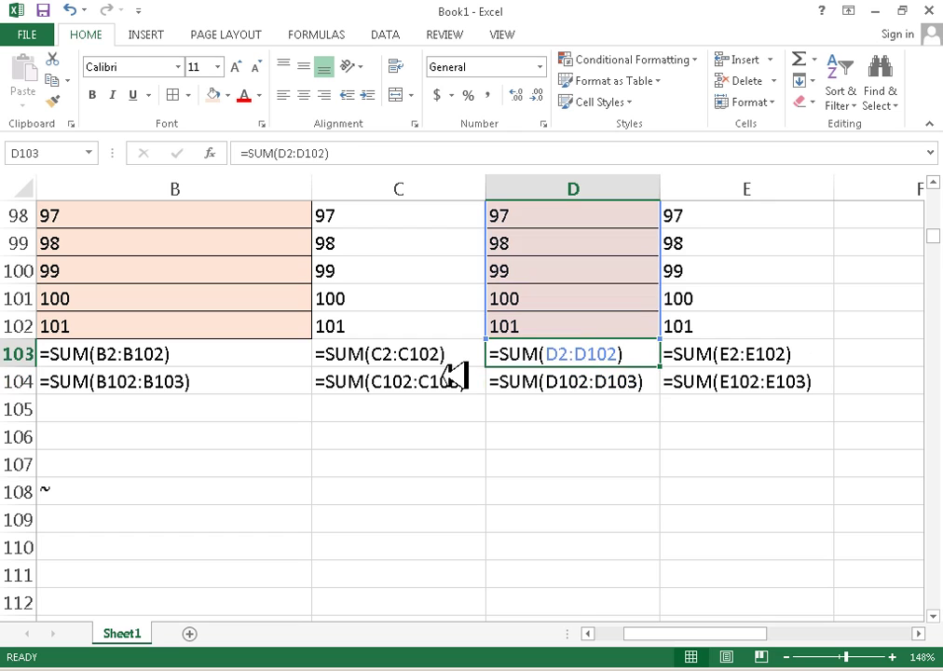
{"action": "left_click", "coordinate": [455, 376]}
{"action": "left_click", "coordinate": [440, 357]}
{"action": "left_click", "coordinate": [200, 378]}
{"action": "left_click", "coordinate": [200, 357]}
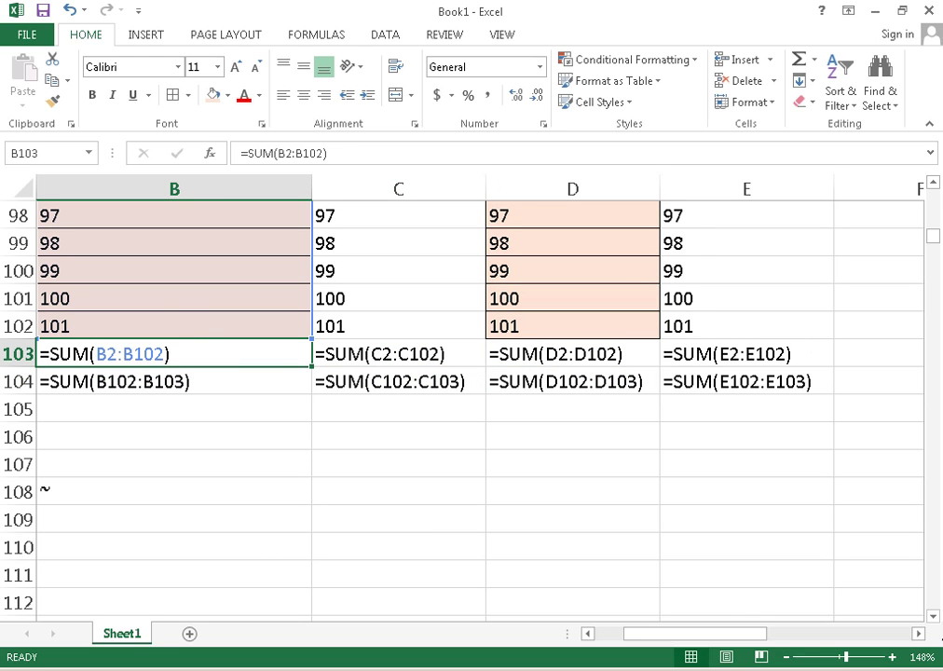
{"action": "left_click_drag", "start_coordinate": [737, 633], "coordinate": [629, 631]}
{"action": "scroll", "coordinate": [882, 443], "scroll_direction": "up", "scroll_amount": 1}
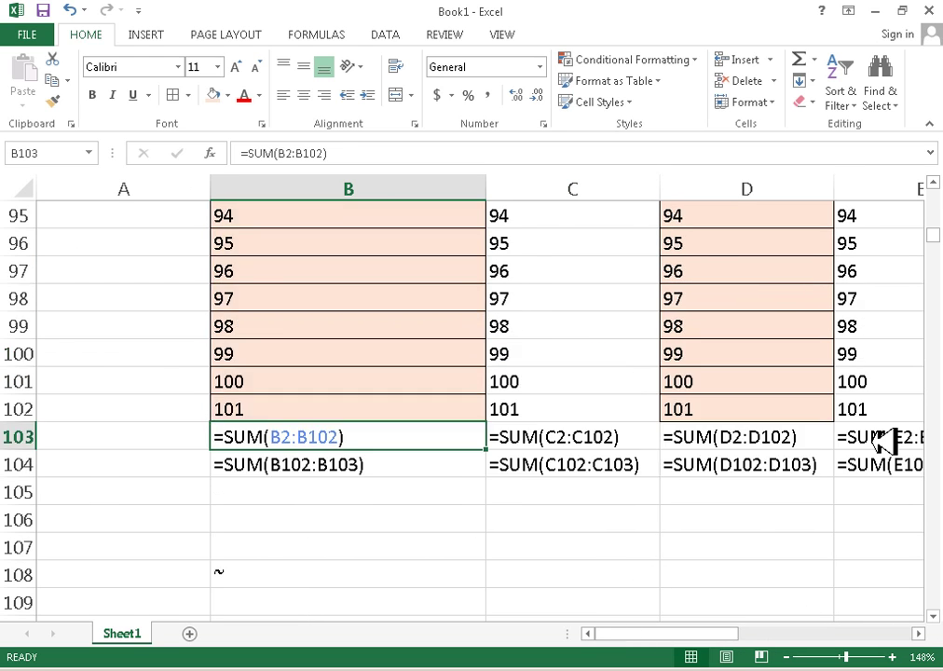
{"action": "scroll", "coordinate": [883, 442], "scroll_direction": "up", "scroll_amount": 20}
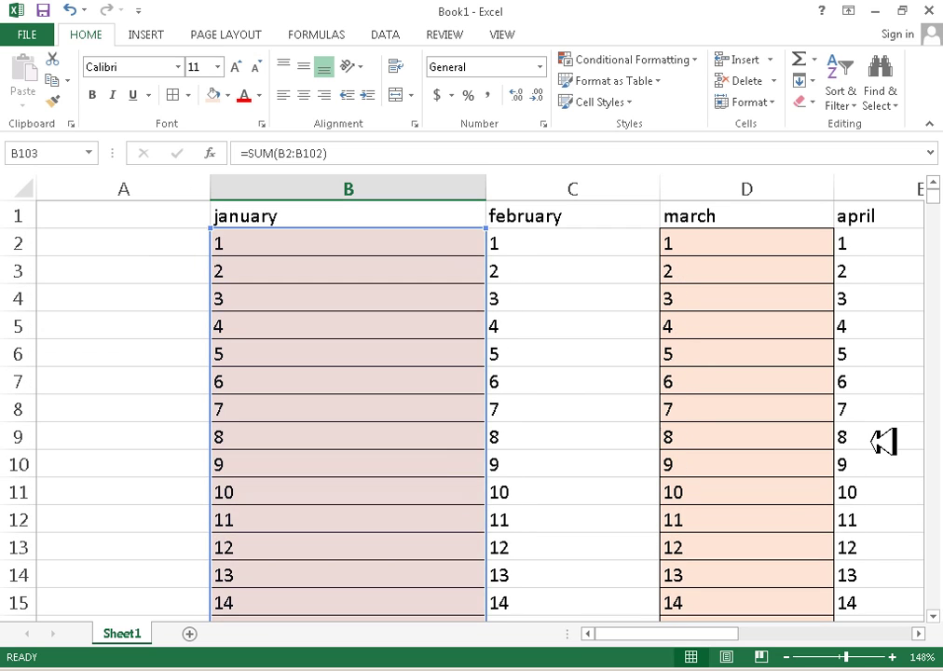
{"action": "left_click", "coordinate": [652, 359]}
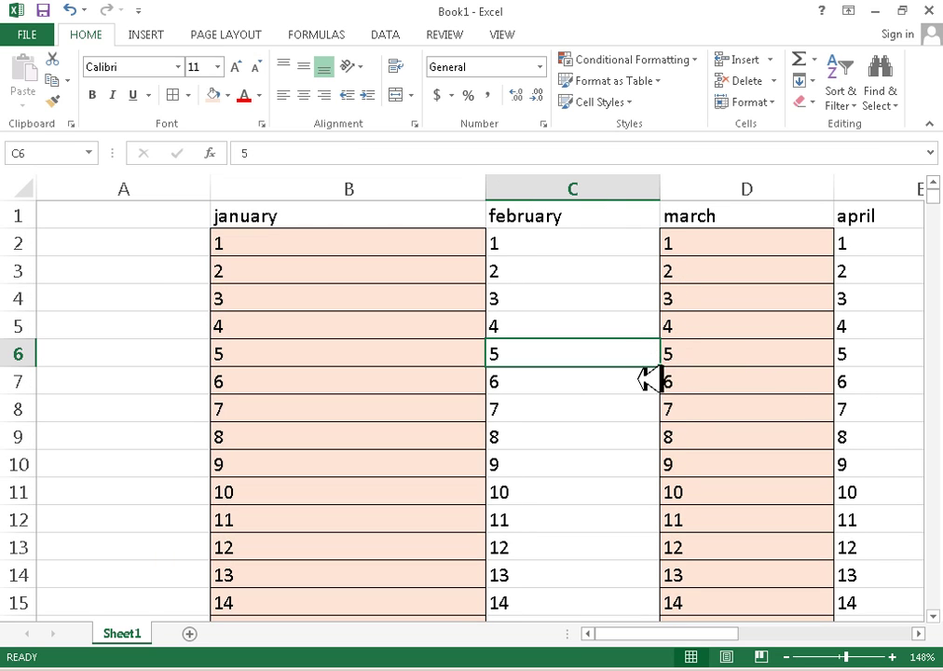
{"action": "scroll", "coordinate": [658, 462], "scroll_direction": "down", "scroll_amount": 17}
{"action": "scroll", "coordinate": [657, 463], "scroll_direction": "down", "scroll_amount": 20}
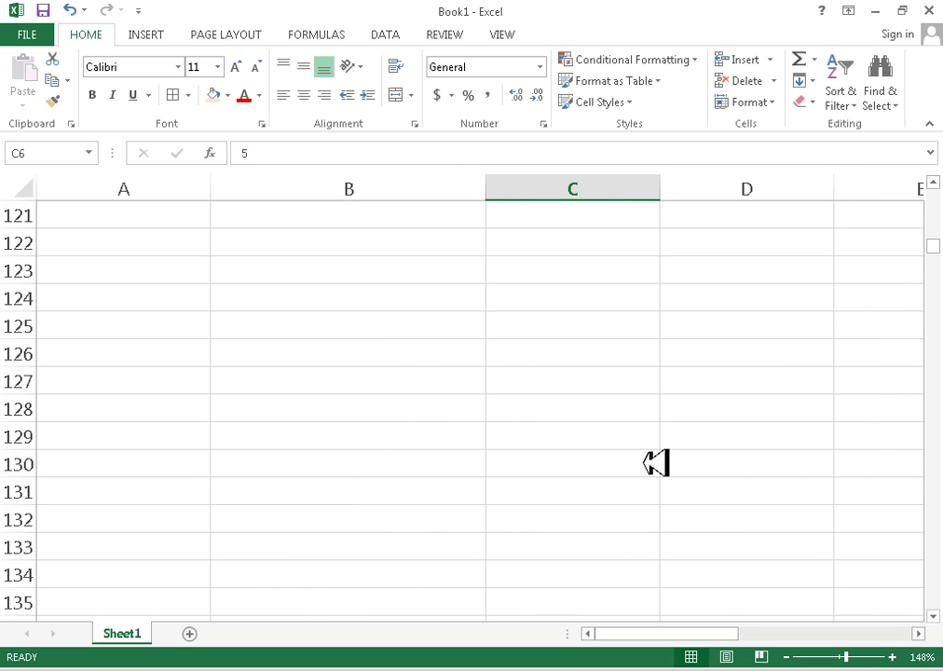
{"action": "scroll", "coordinate": [657, 463], "scroll_direction": "up", "scroll_amount": 9}
{"action": "scroll", "coordinate": [657, 463], "scroll_direction": "down", "scroll_amount": 2}
{"action": "scroll", "coordinate": [656, 463], "scroll_direction": "up", "scroll_amount": 3}
{"action": "scroll", "coordinate": [643, 465], "scroll_direction": "down", "scroll_amount": 1}
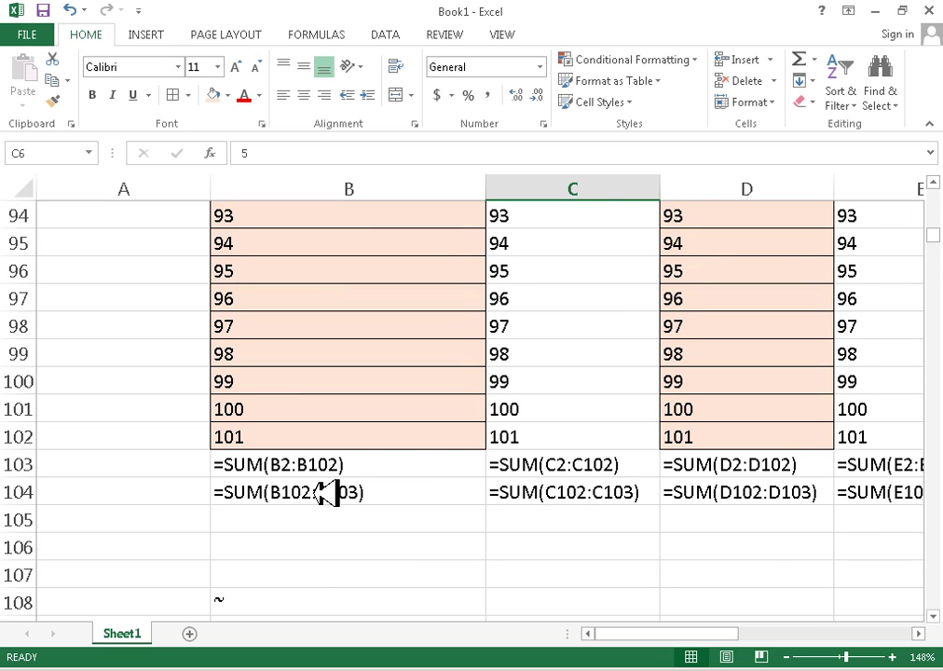
{"action": "left_click", "coordinate": [301, 597]}
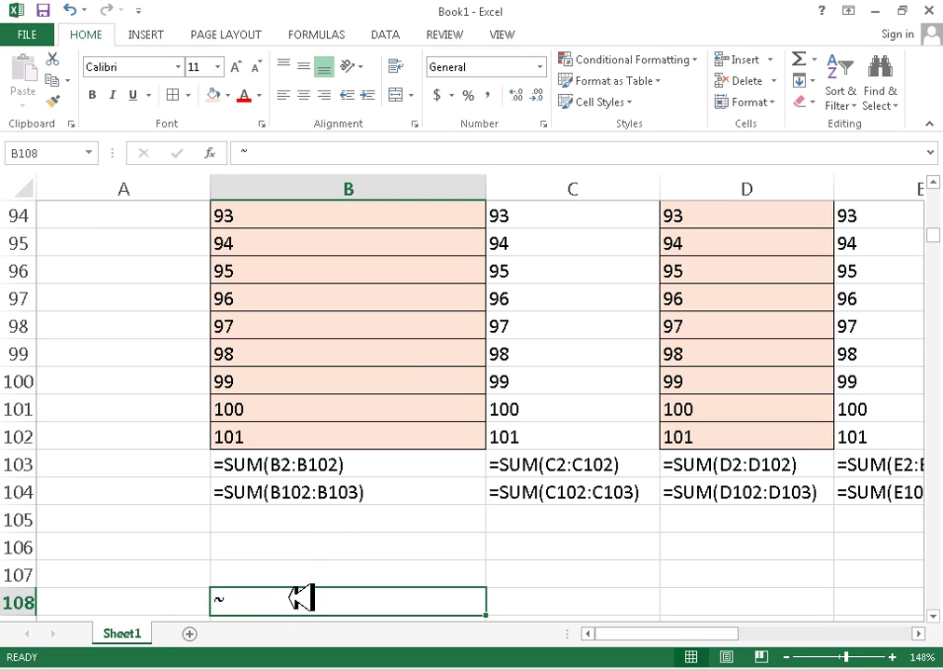
Turn off Show Formulas to display 5151 and 5252, then browse FORMULAS, DATA, REVIEW and VIEW
{"action": "key", "text": "ctrl+grave"}
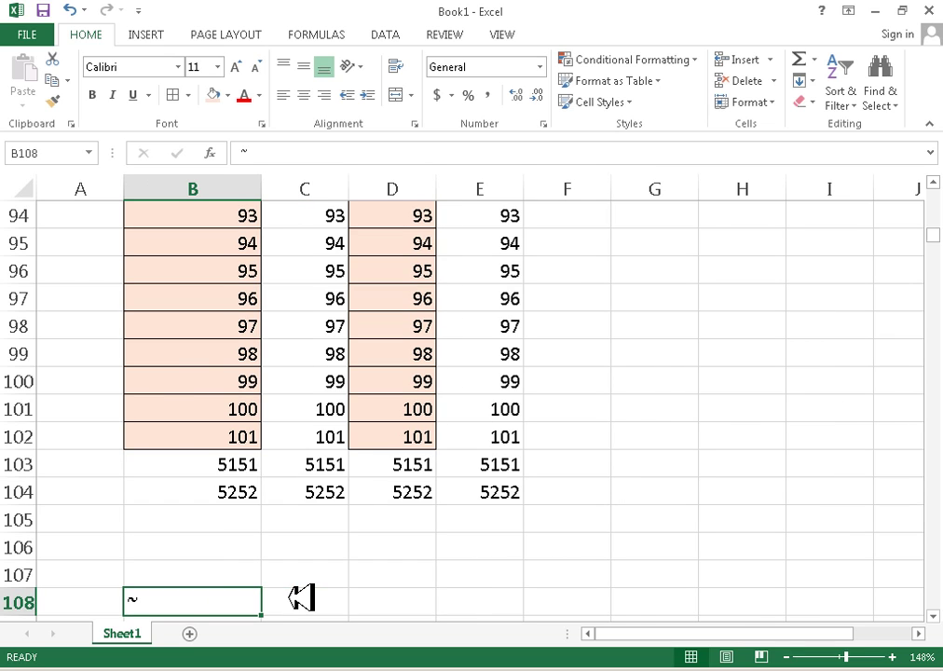
{"action": "left_click", "coordinate": [349, 33]}
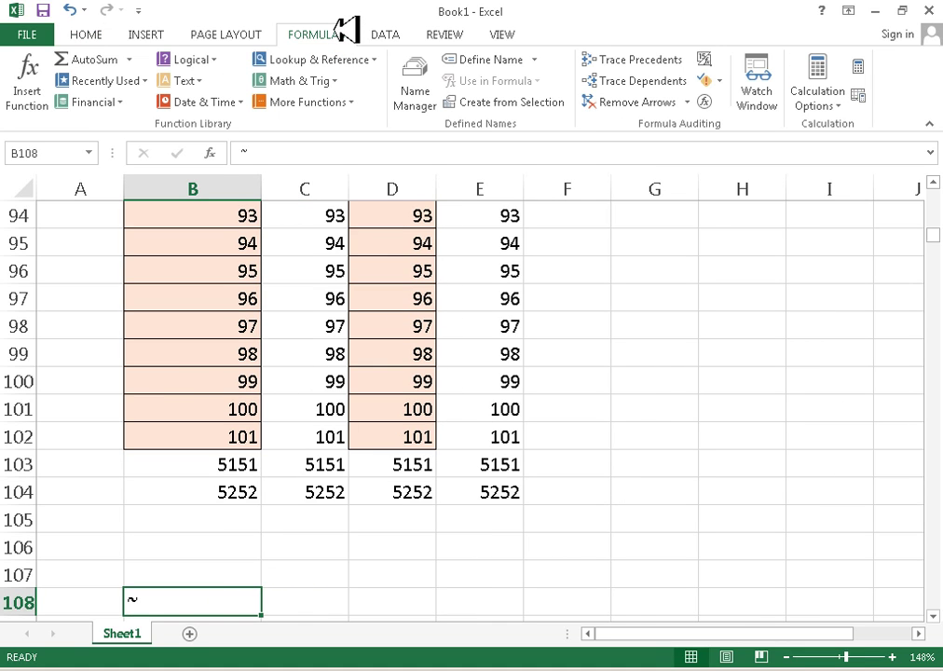
{"action": "left_click", "coordinate": [395, 28]}
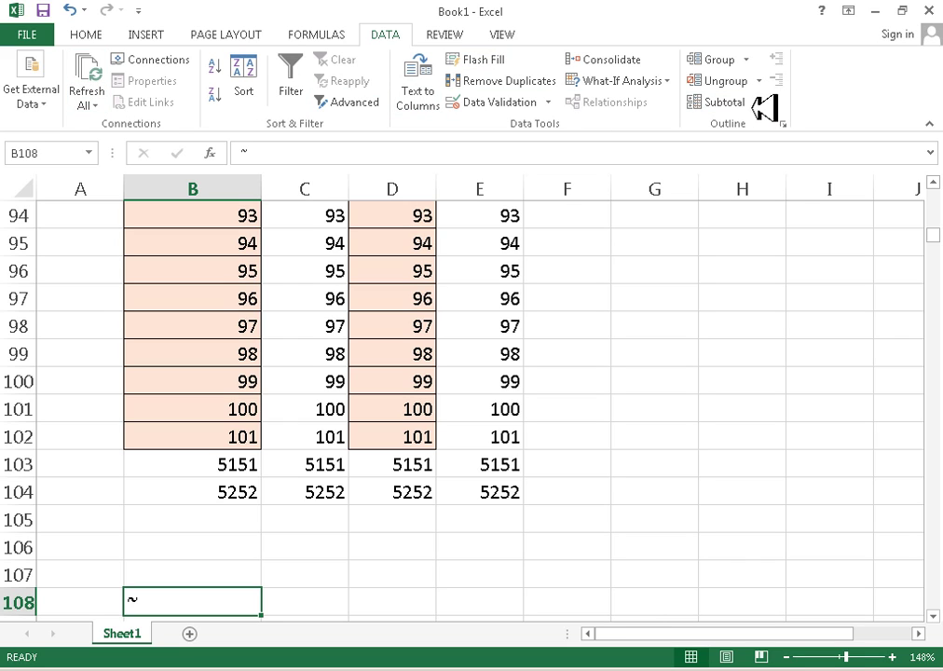
{"action": "left_click", "coordinate": [461, 34]}
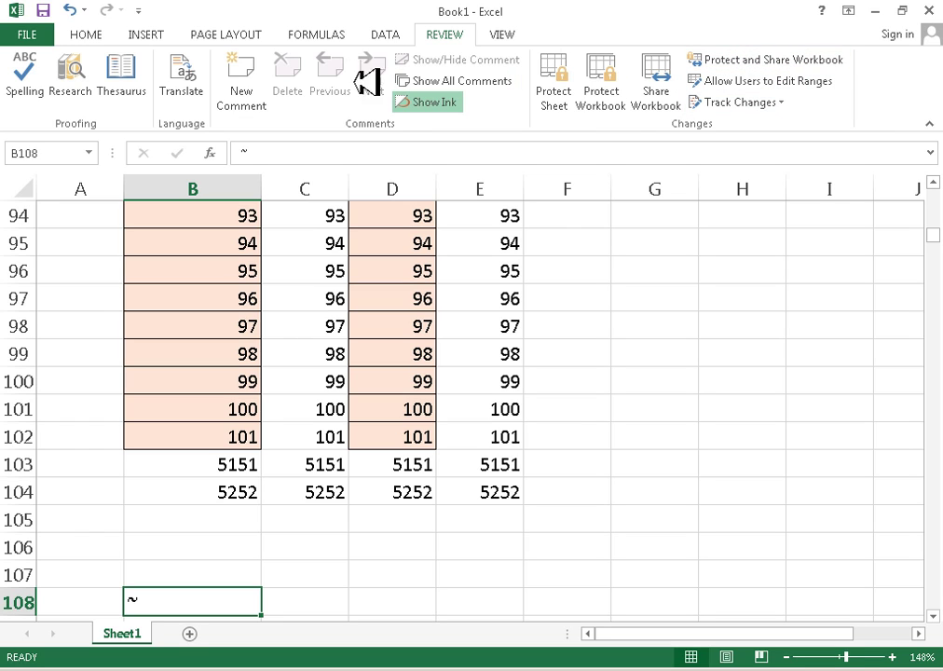
{"action": "left_click", "coordinate": [512, 40]}
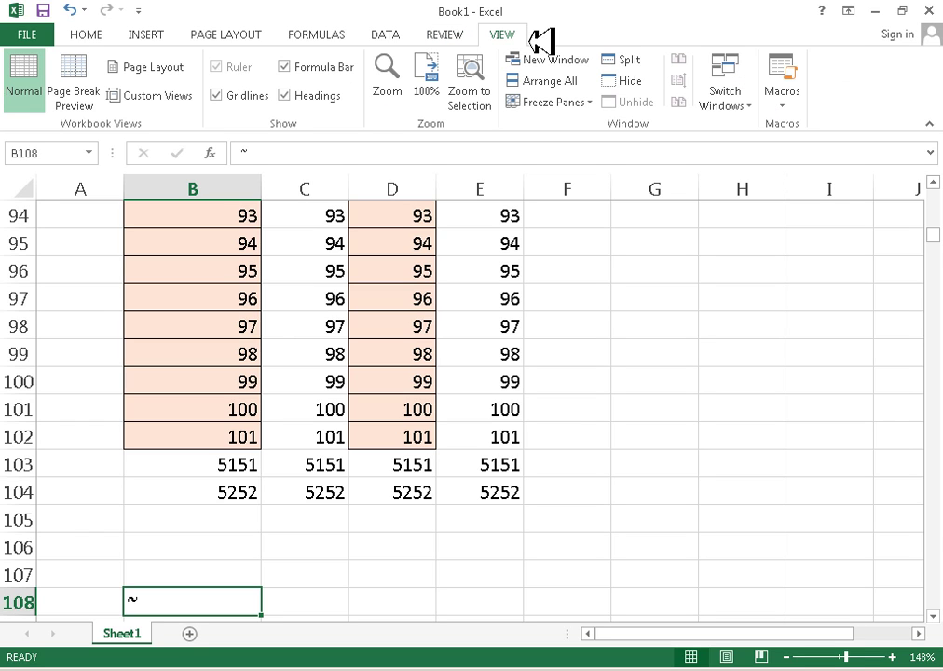
Browse the FORMULAS, PAGE LAYOUT and INSERT tabs, ending back on HOME
{"action": "left_click", "coordinate": [322, 35]}
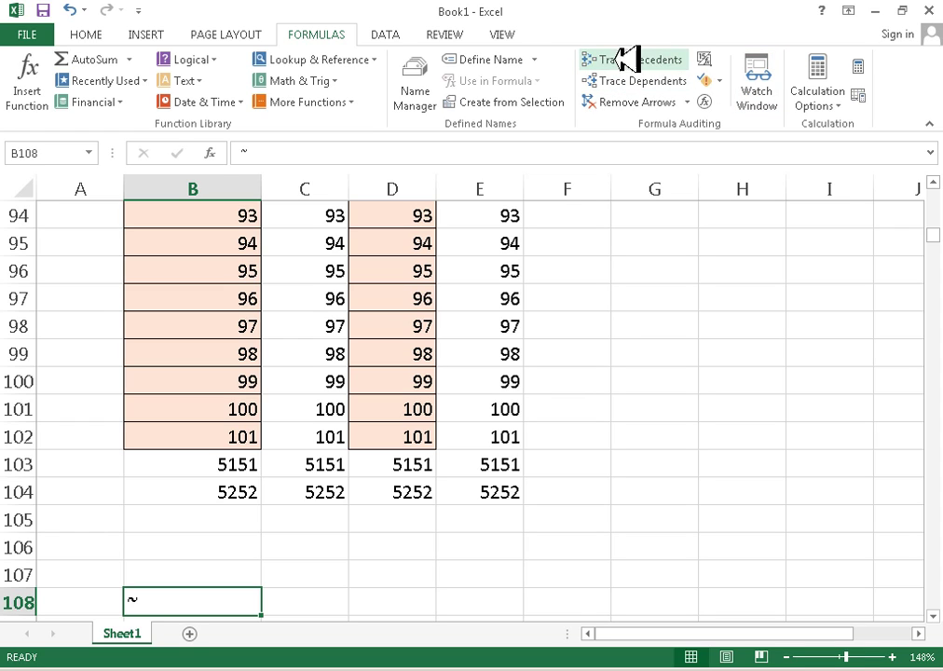
{"action": "left_click", "coordinate": [247, 29]}
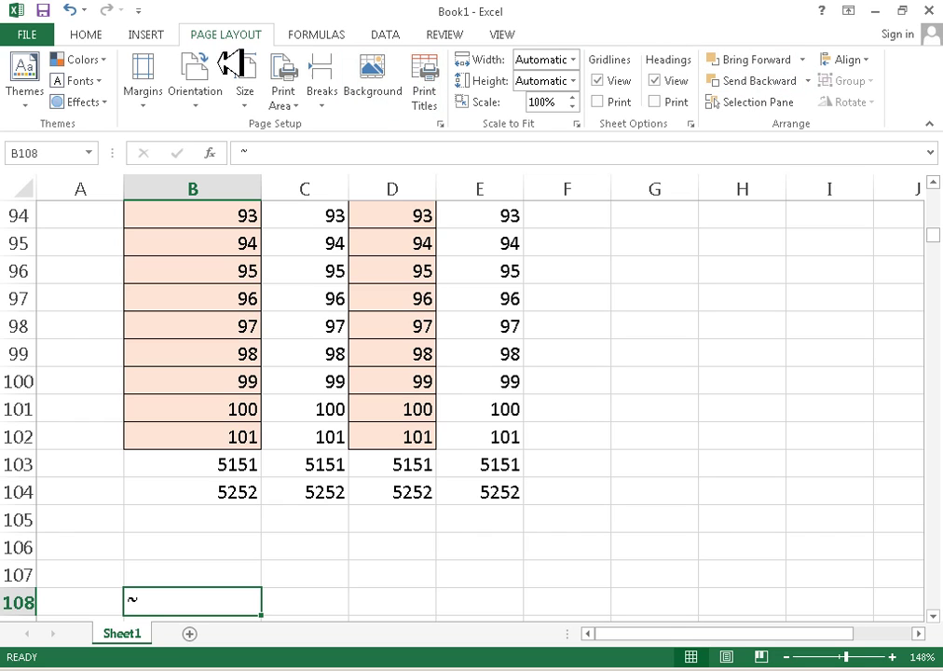
{"action": "left_click", "coordinate": [151, 35]}
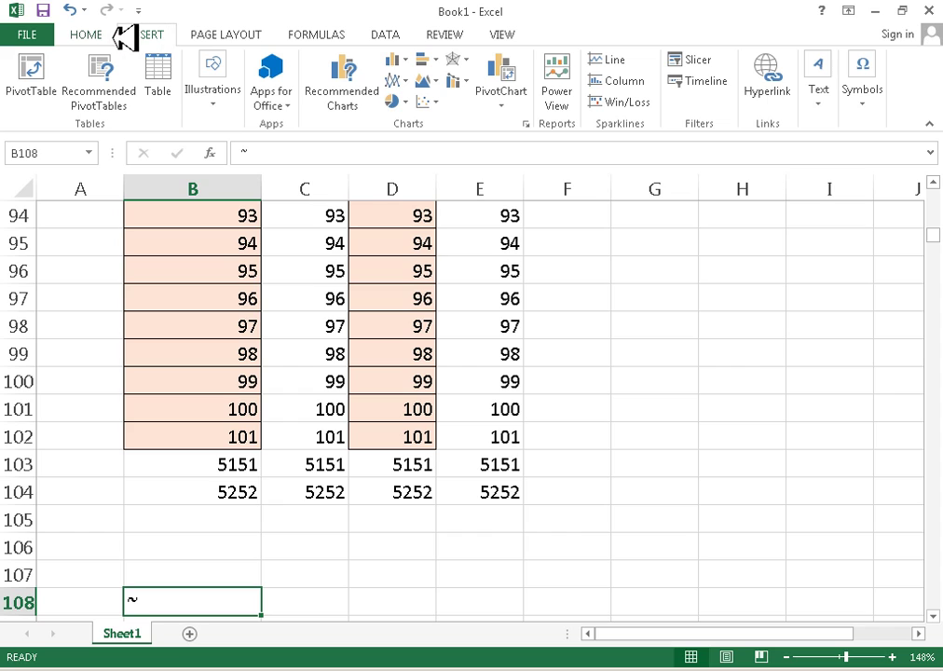
{"action": "left_click", "coordinate": [86, 35]}
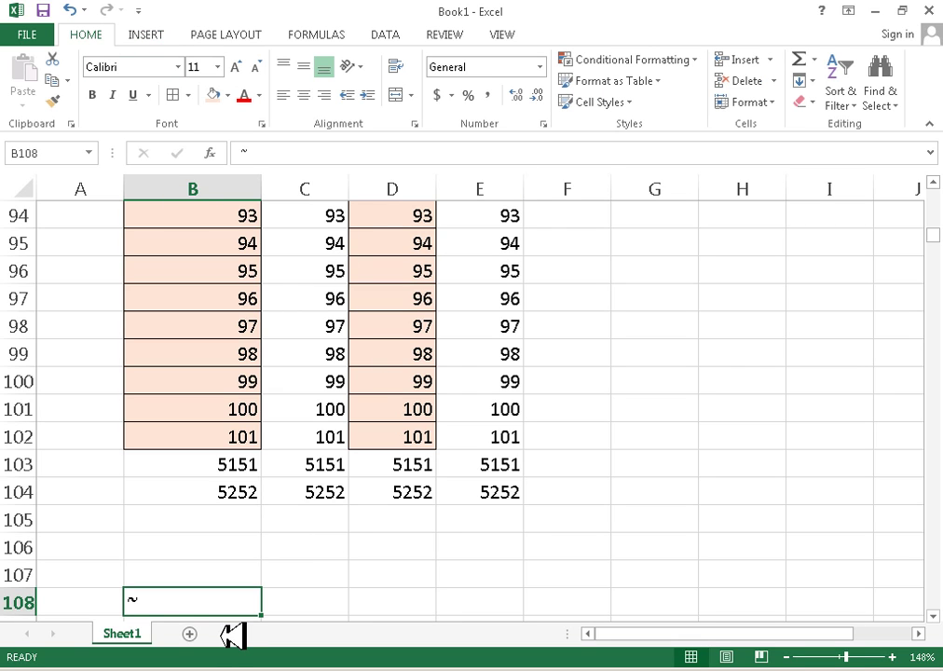
Run Flash Fill from F2 under may and dismiss the no-pattern warning, leaving it blank
{"action": "scroll", "coordinate": [601, 354], "scroll_direction": "up", "scroll_amount": 20}
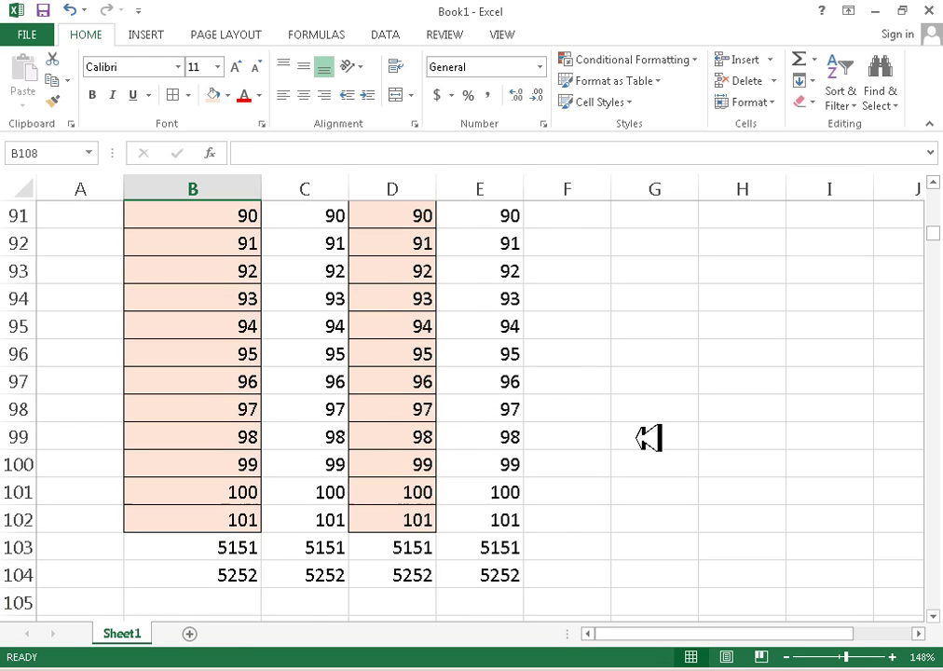
{"action": "scroll", "coordinate": [597, 352], "scroll_direction": "up", "scroll_amount": 2}
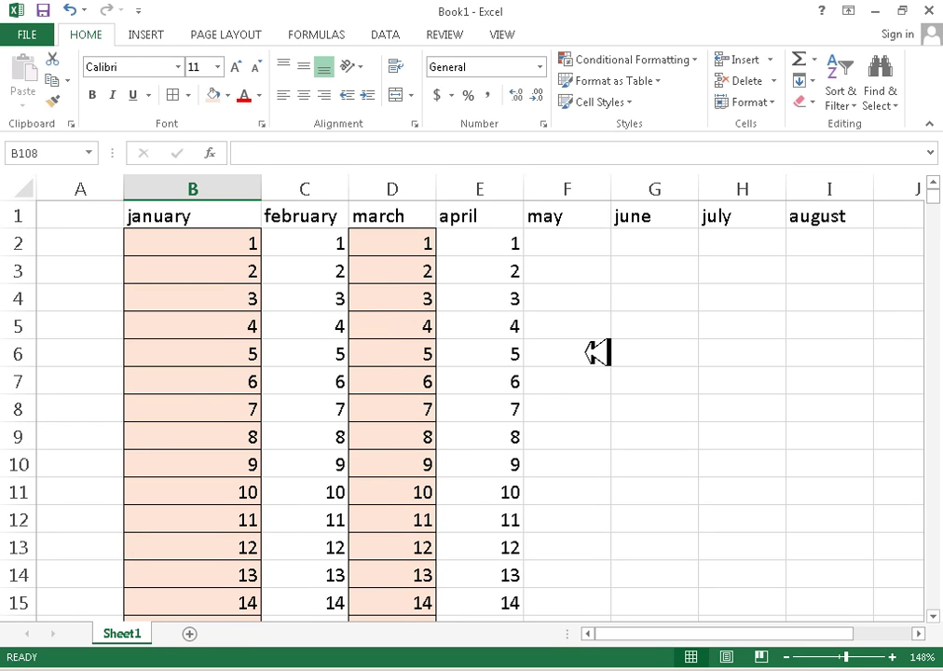
{"action": "left_click", "coordinate": [584, 245]}
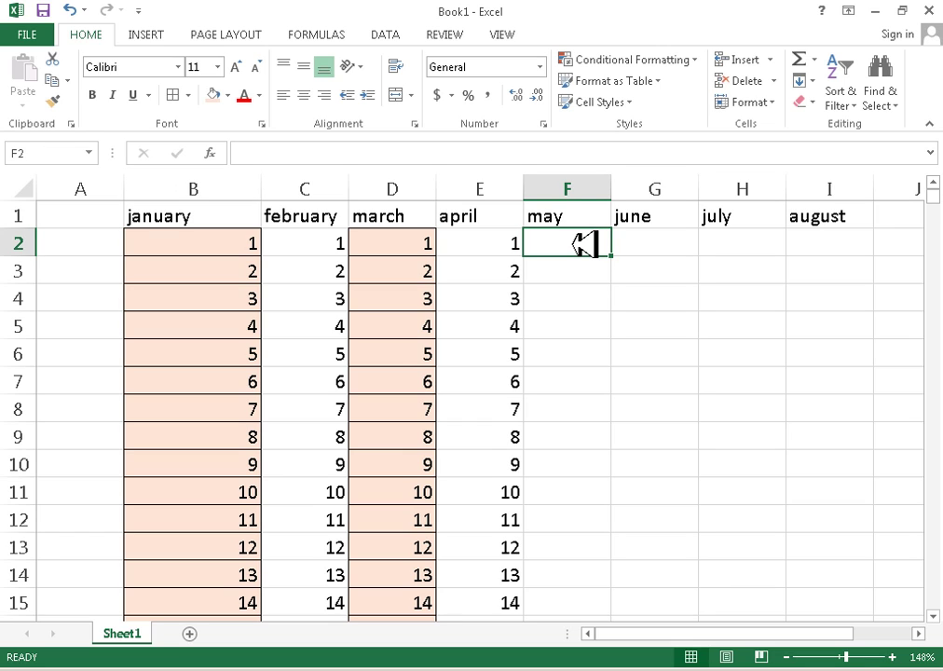
{"action": "left_click", "coordinate": [385, 33]}
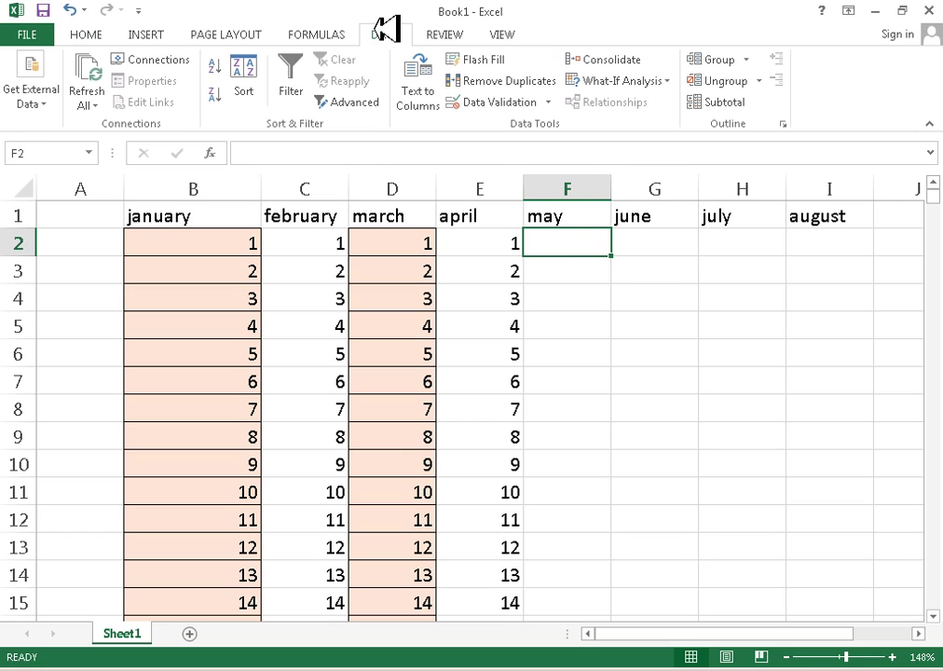
{"action": "left_click", "coordinate": [470, 58]}
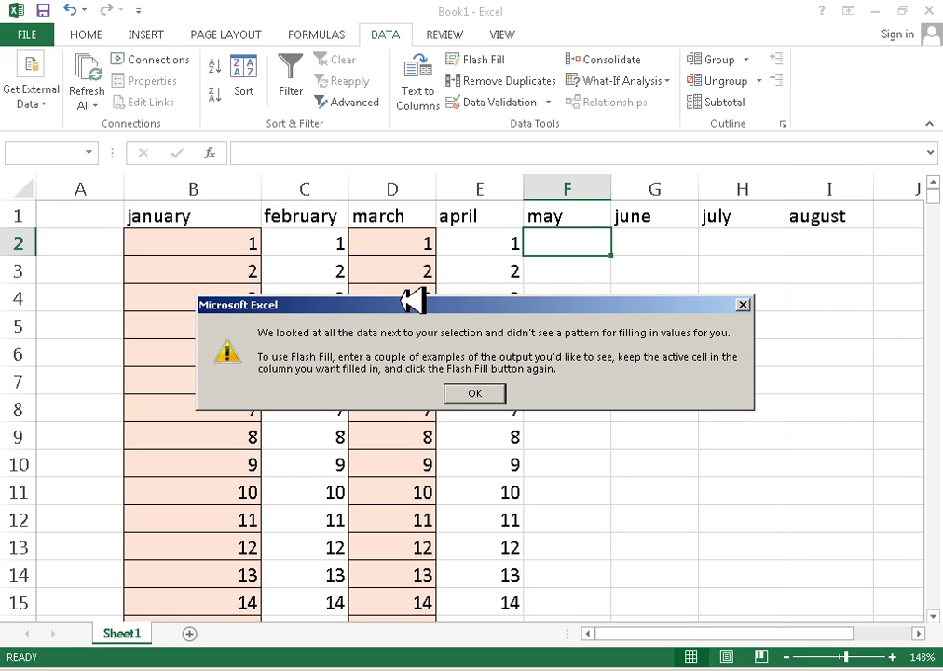
{"action": "left_click_drag", "start_coordinate": [411, 304], "coordinate": [343, 242]}
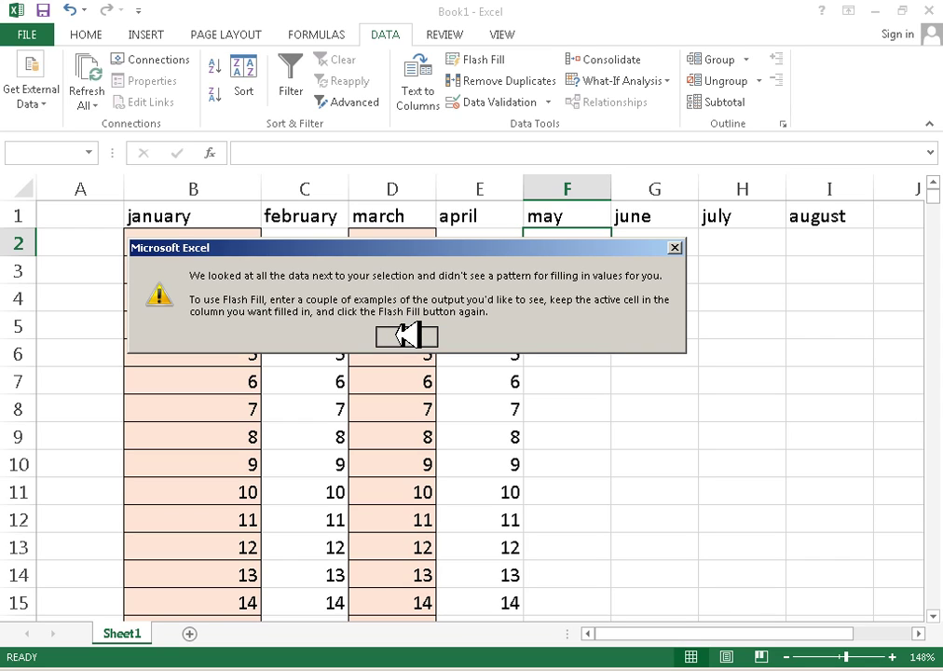
{"action": "left_click", "coordinate": [401, 335]}
{"action": "left_click", "coordinate": [414, 332]}
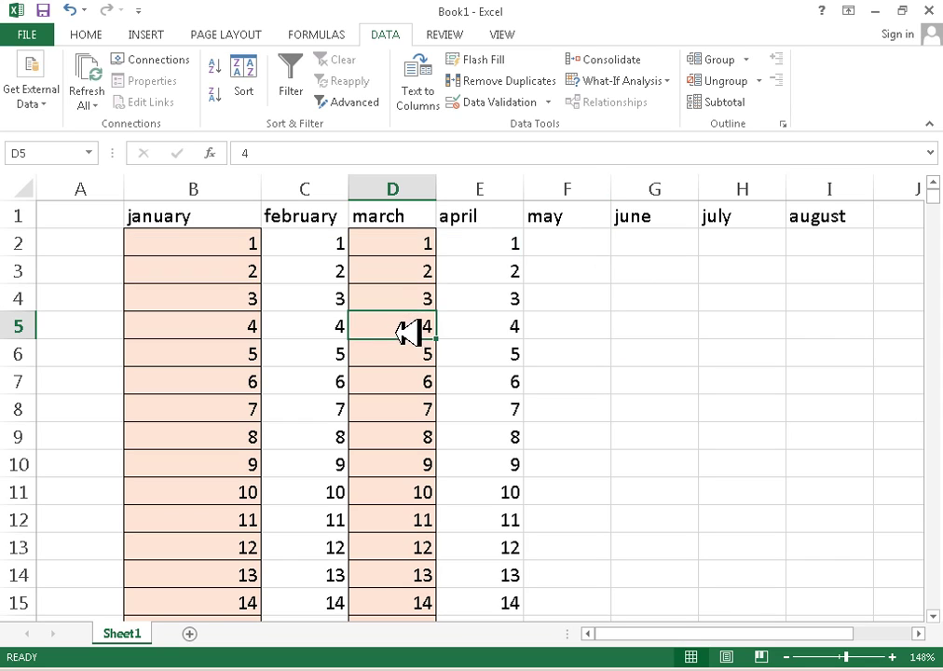
{"action": "left_click", "coordinate": [501, 246]}
{"action": "left_click", "coordinate": [145, 663]}
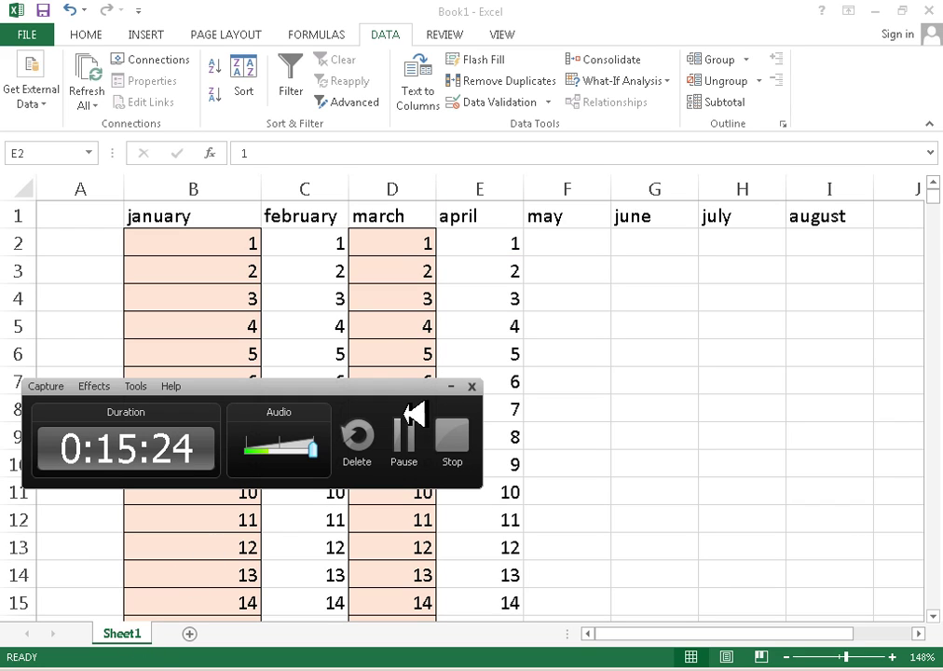